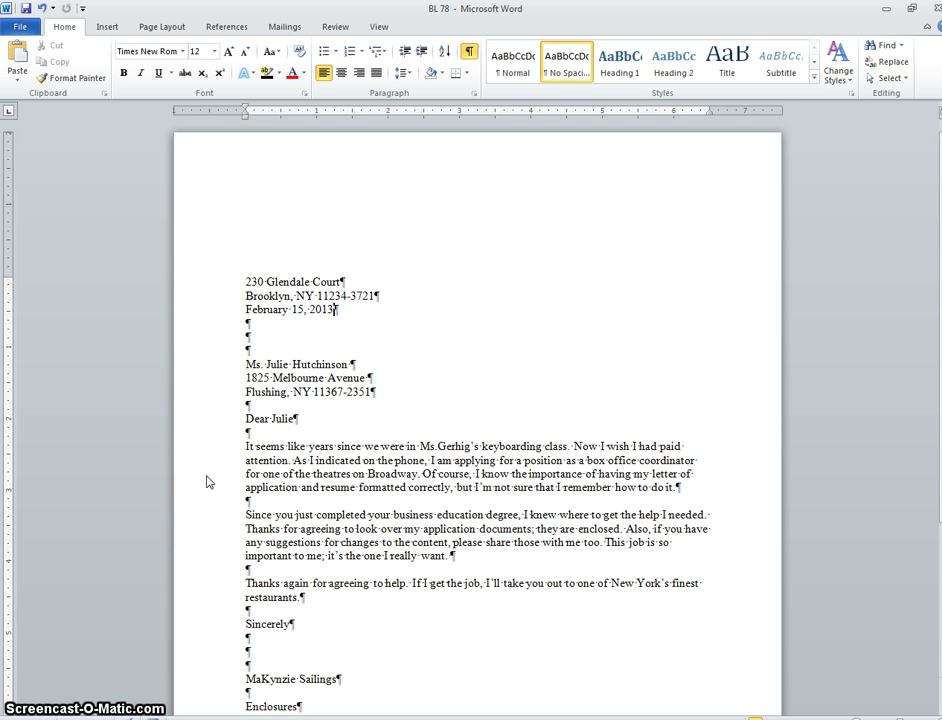
Hide the paragraph marks in the letter and show them again
click(201, 477)
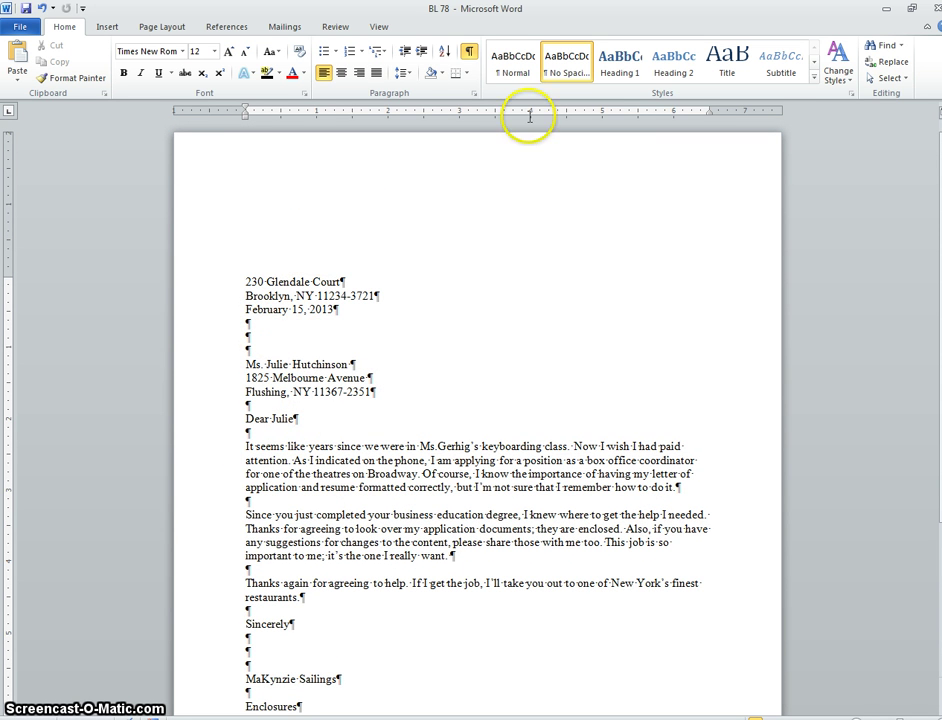
click(469, 57)
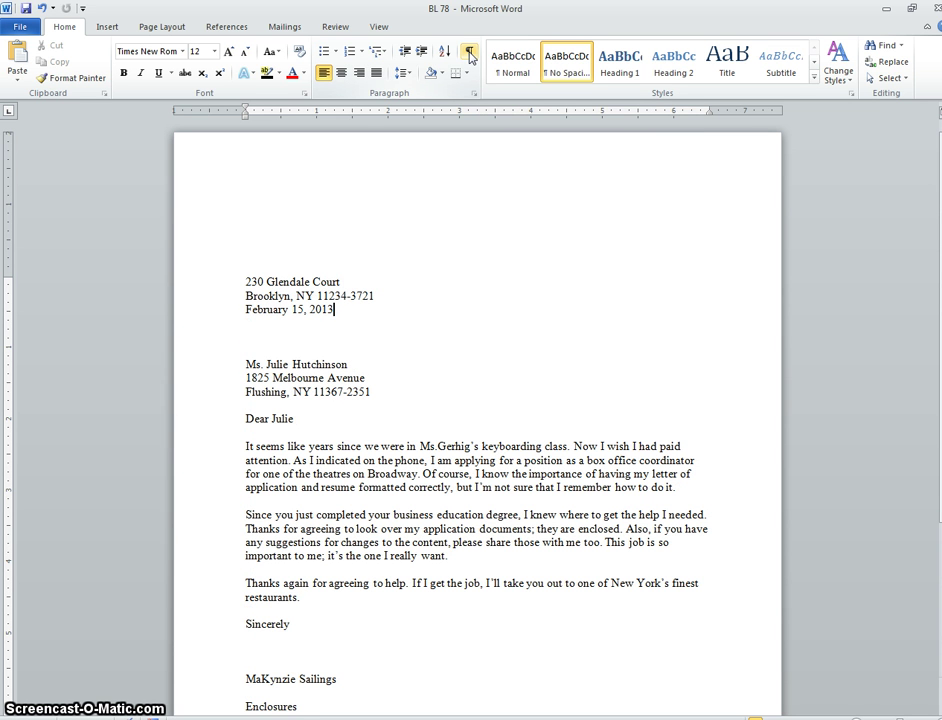
click(469, 57)
click(469, 57)
click(469, 57)
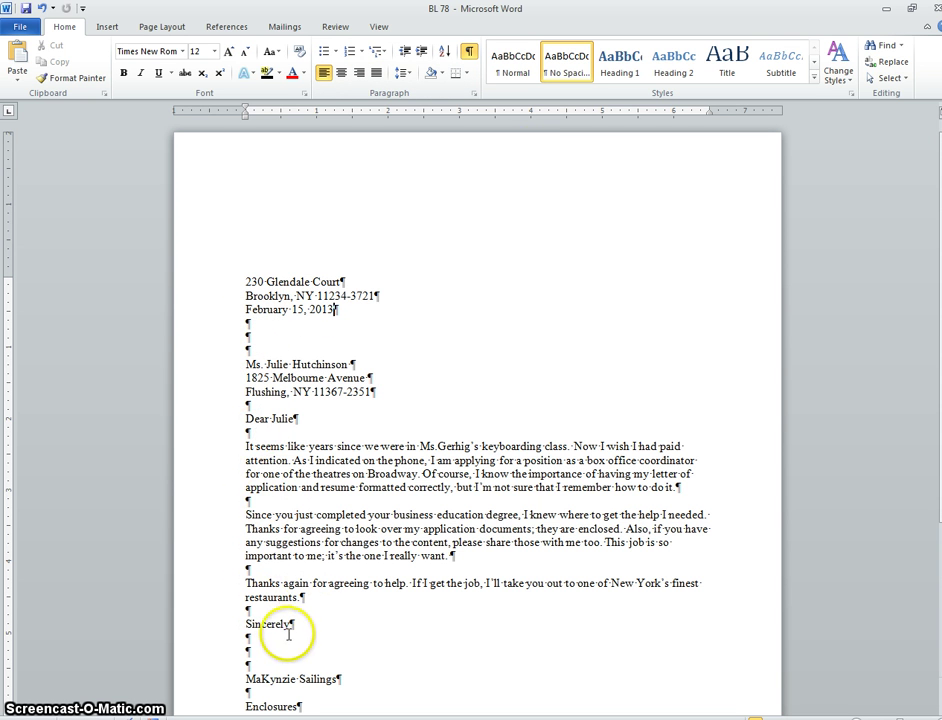
scroll(288, 634, down, 2)
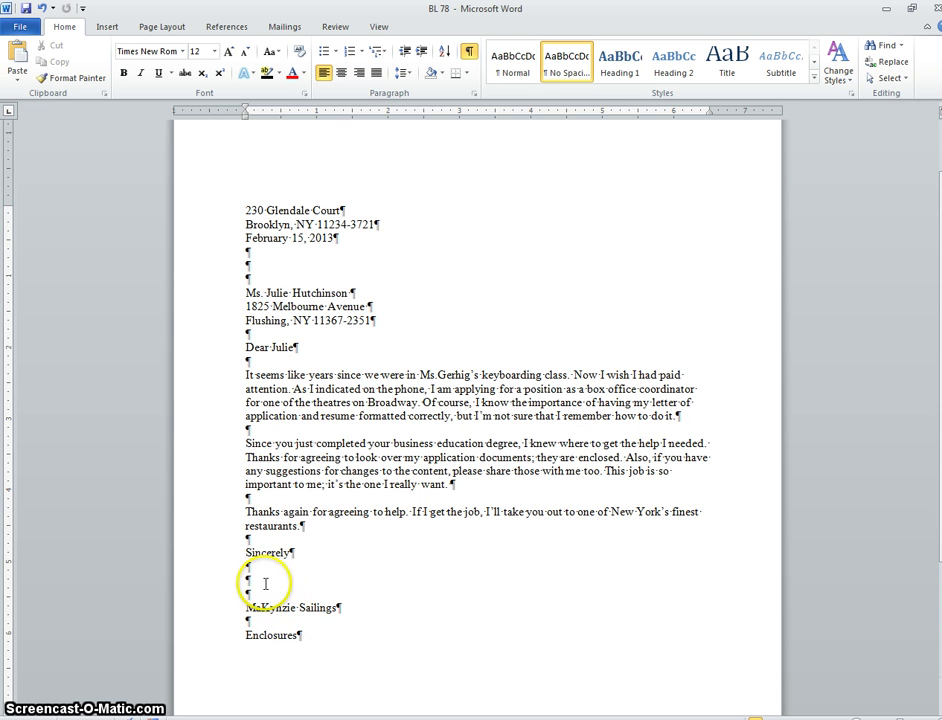
scroll(272, 580, up, 2)
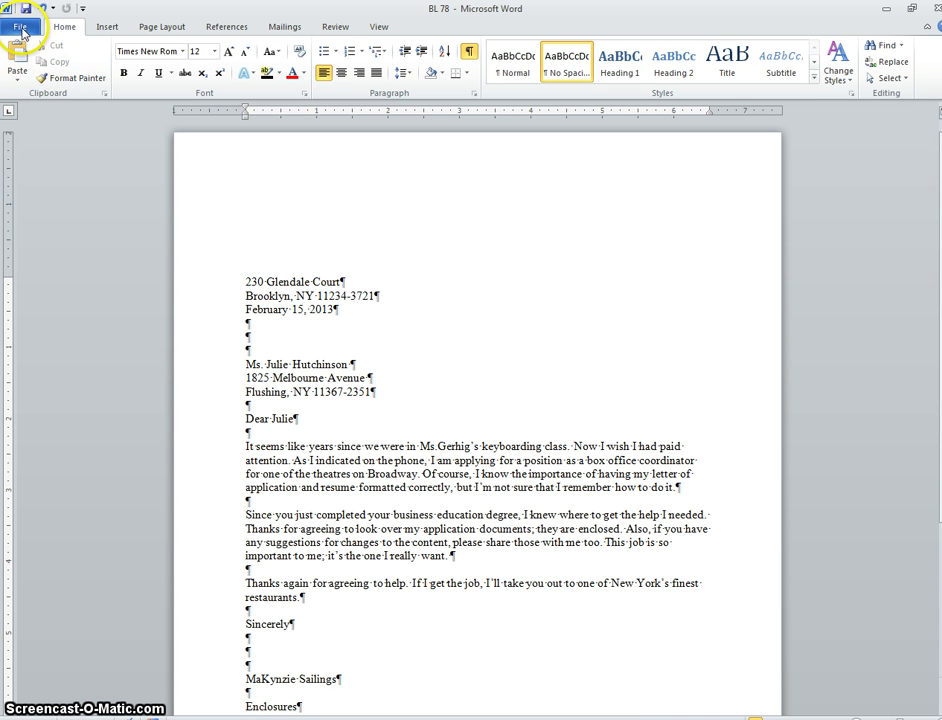
scroll(330, 365, down, 2)
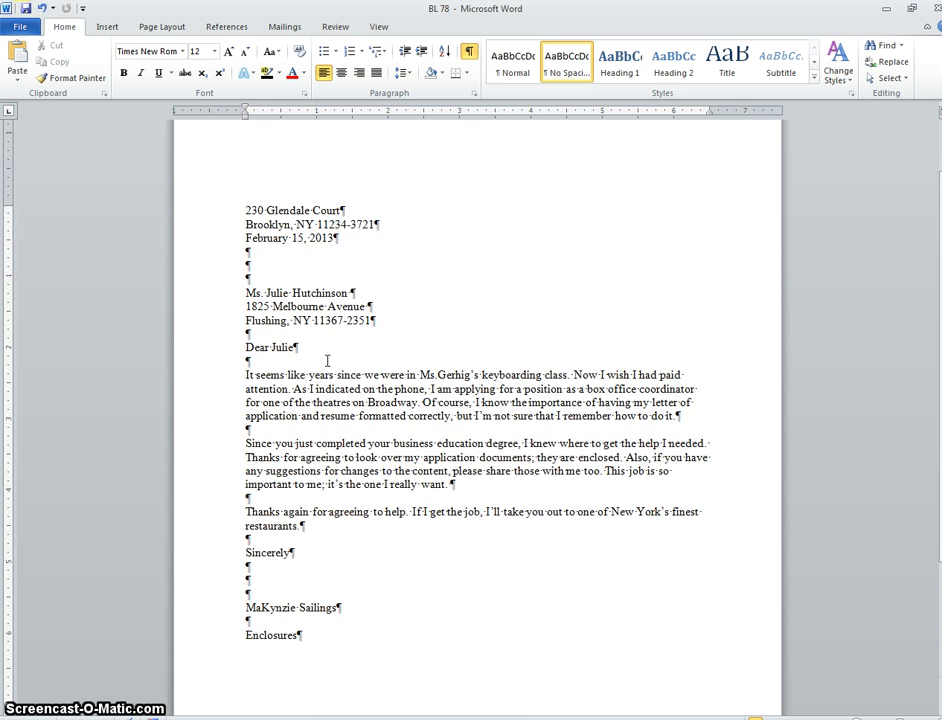
scroll(327, 361, down, 3)
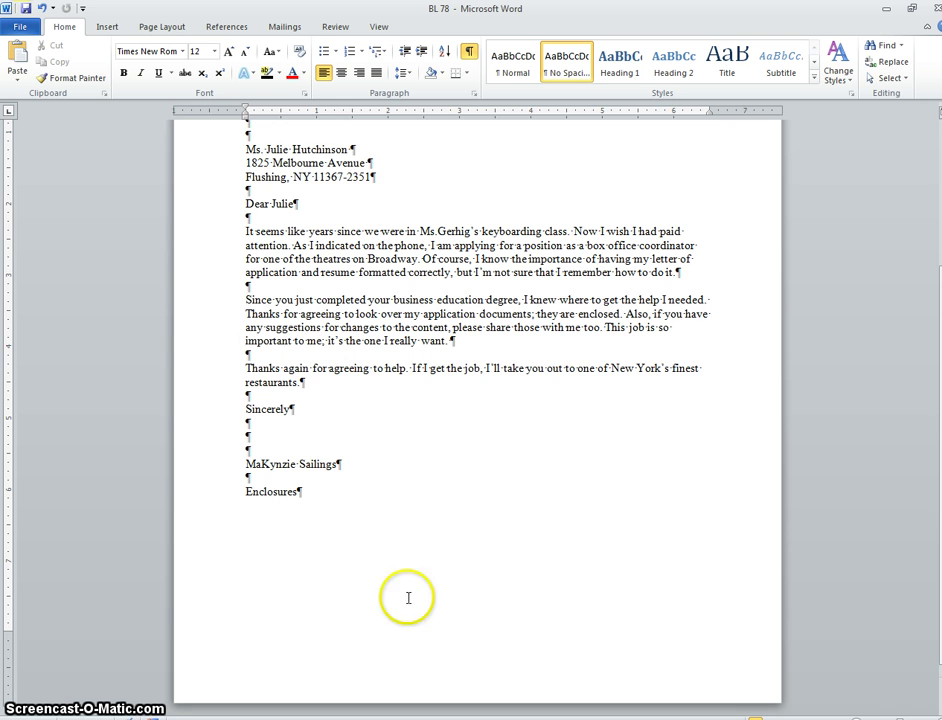
scroll(332, 502, up, 5)
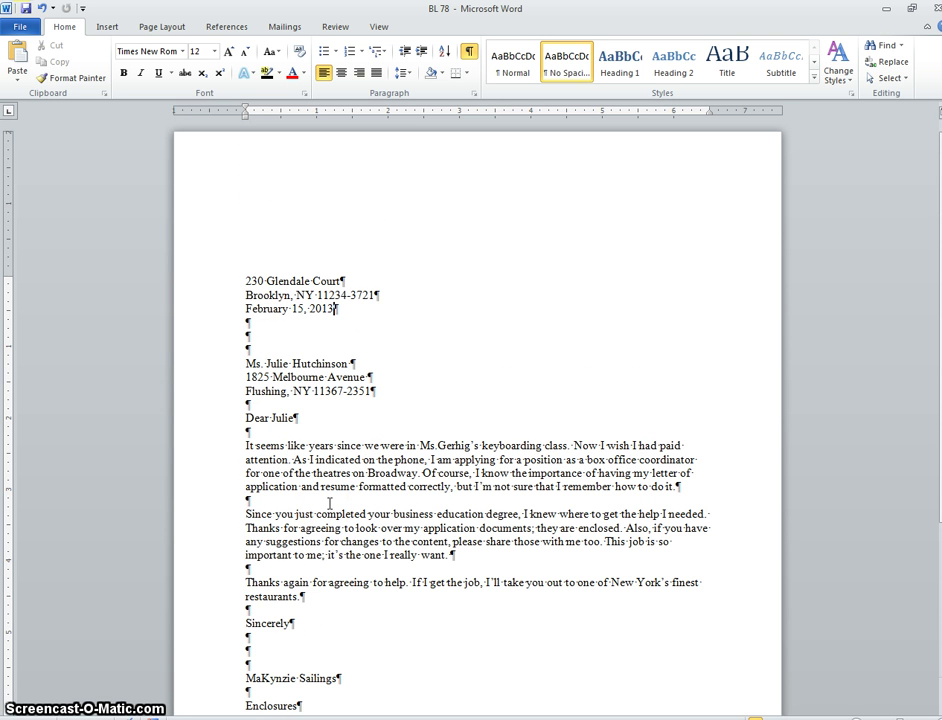
Create a new blank document
click(20, 27)
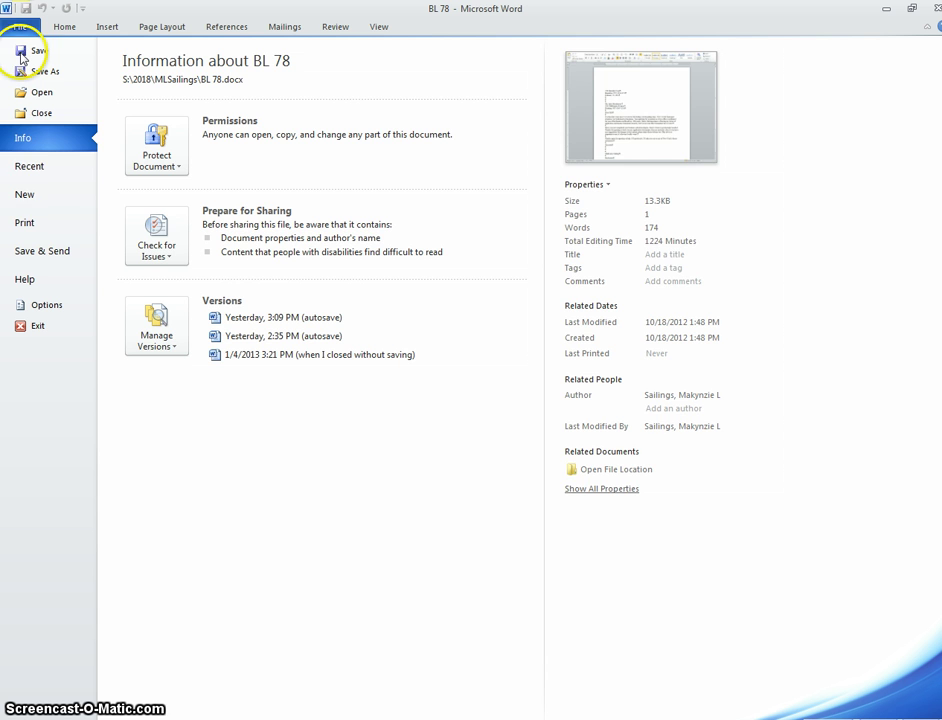
click(22, 197)
click(147, 145)
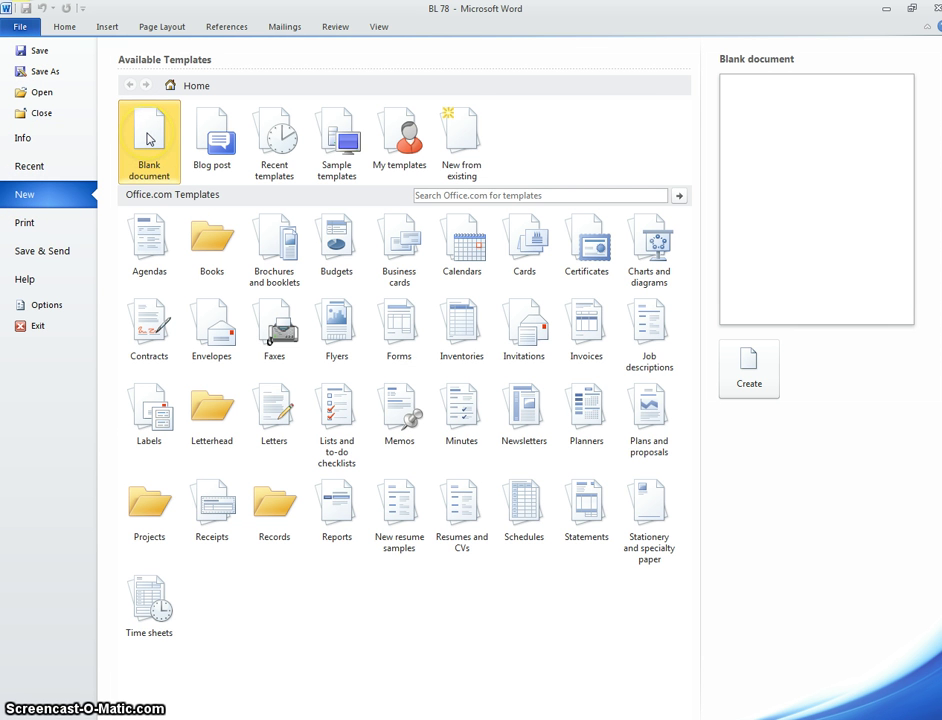
double_click(147, 140)
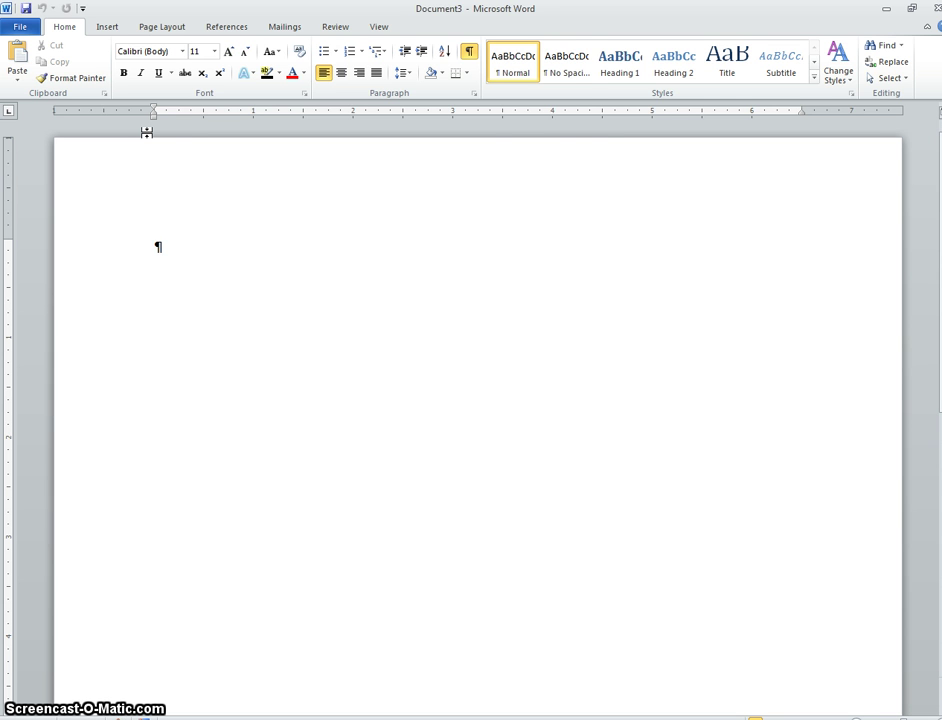
Apply the No Spacing style to the empty paragraph and set its font to 12-point Times New Roman
click(570, 73)
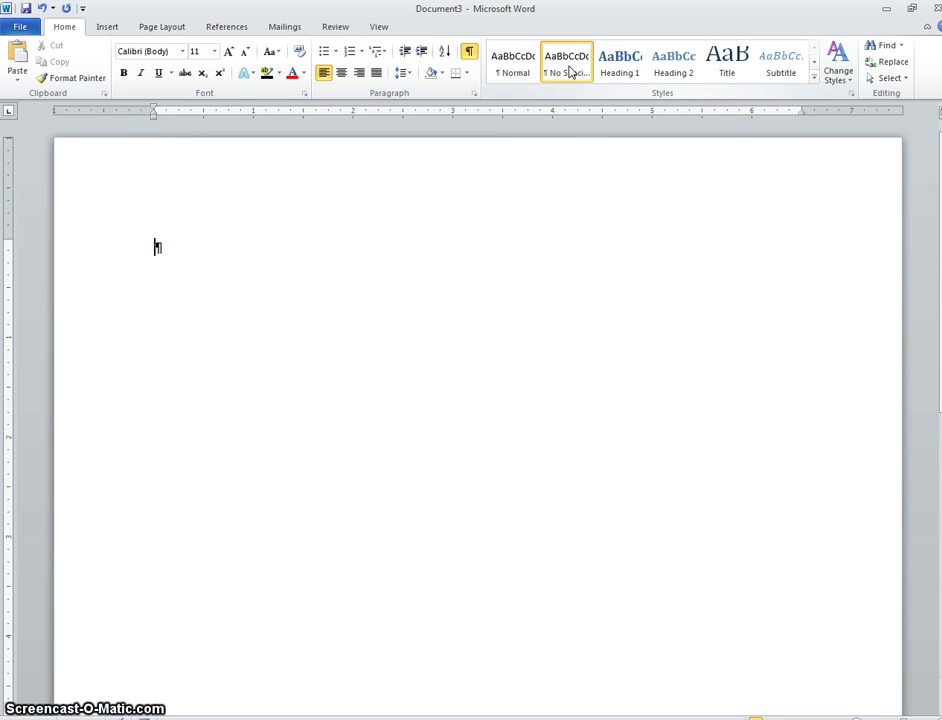
click(215, 53)
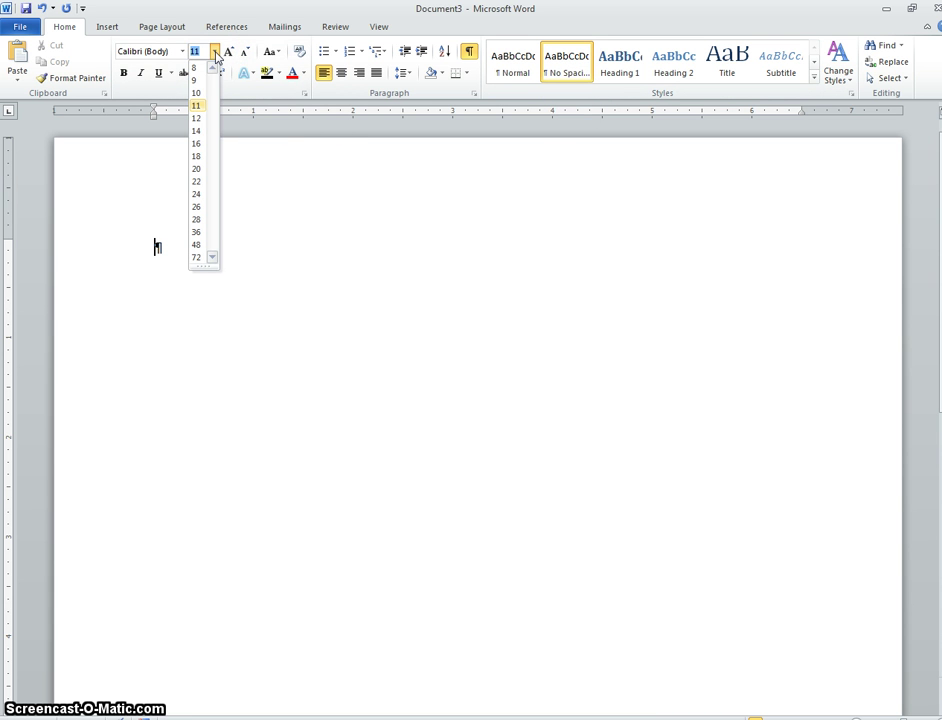
click(201, 119)
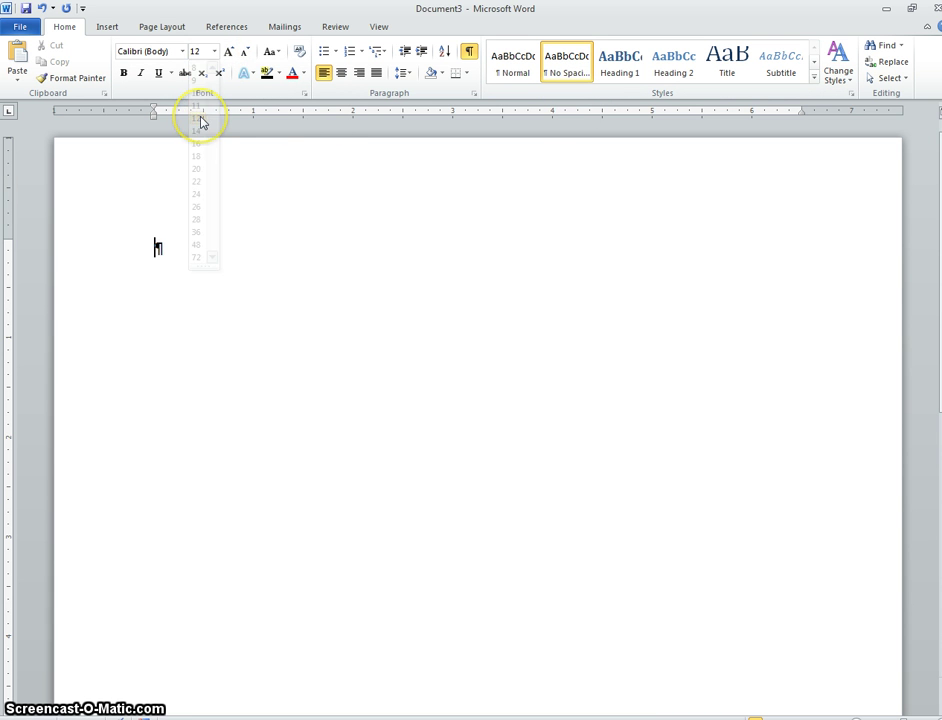
click(182, 53)
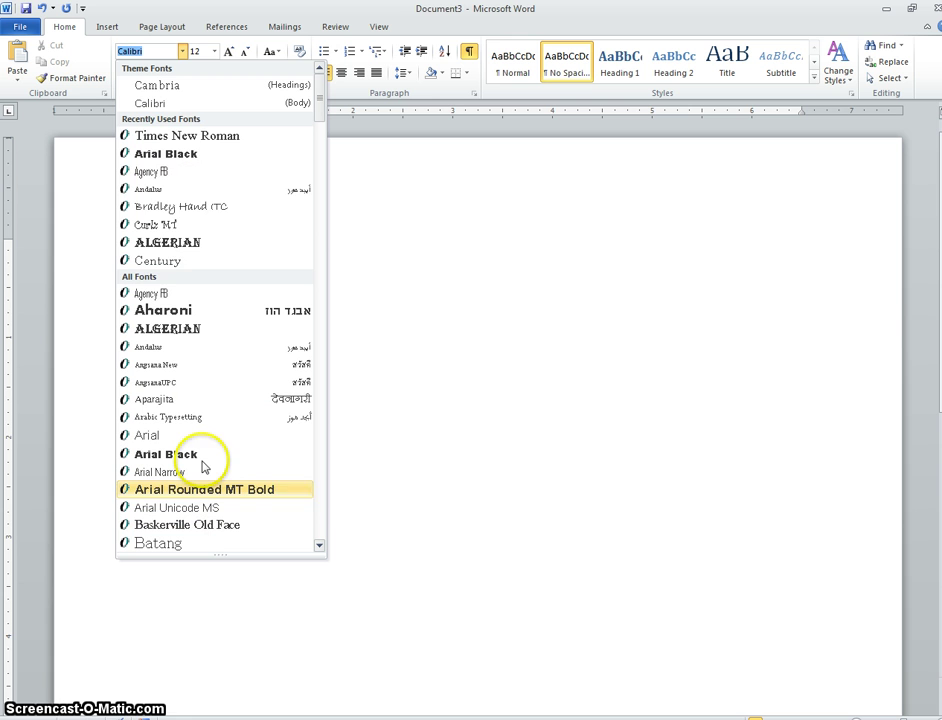
click(175, 137)
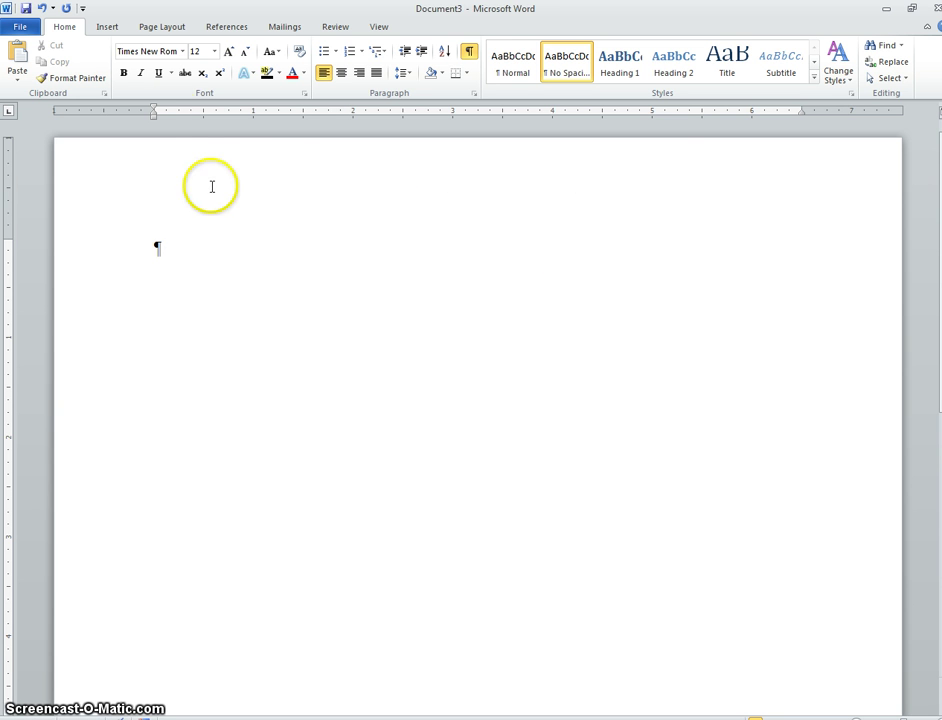
Set a custom top margin of 2" for the whole document
click(162, 28)
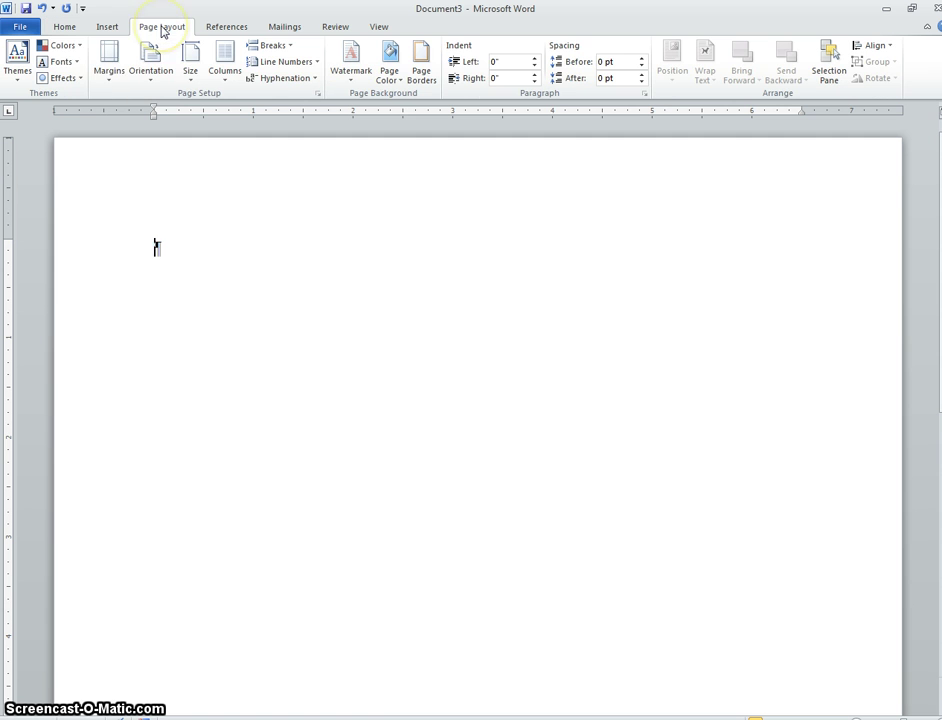
click(109, 82)
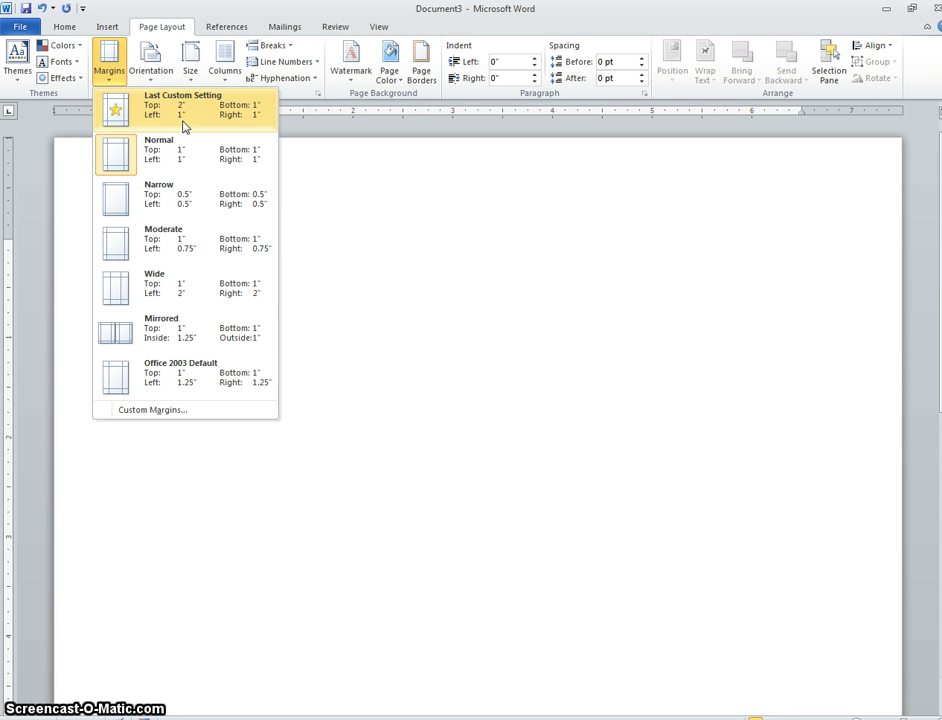
click(150, 412)
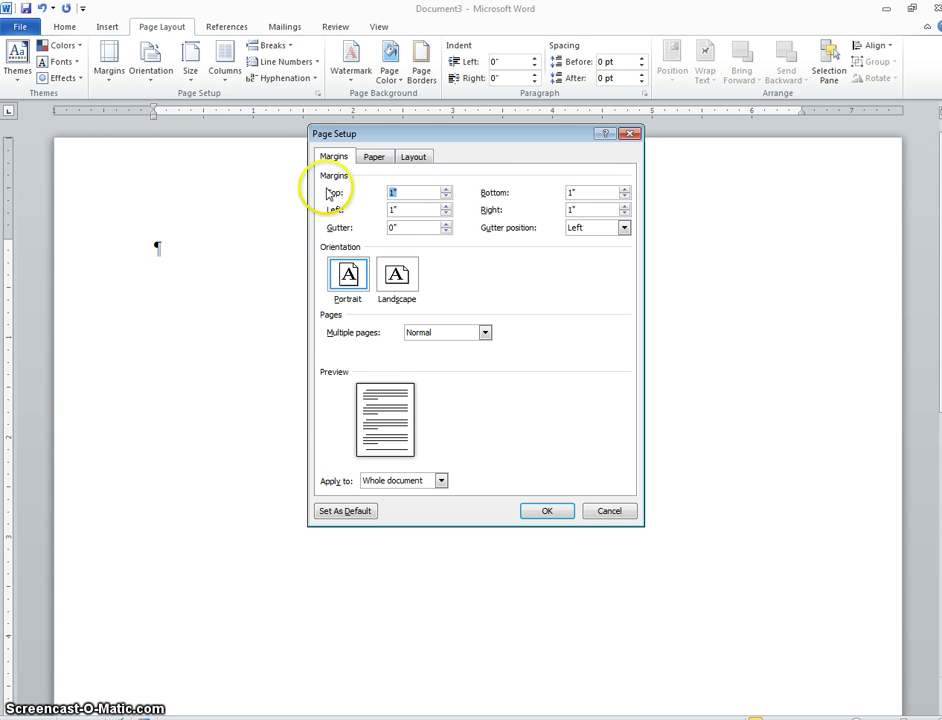
click(446, 189)
click(446, 189)
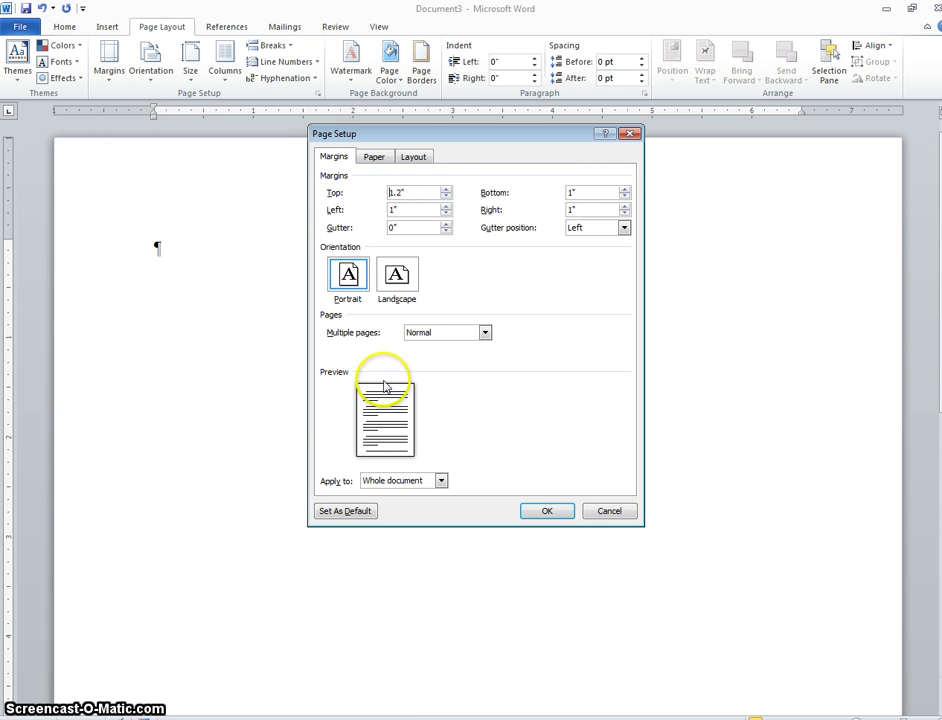
click(446, 189)
click(446, 189)
click(446, 189)
click(446, 189)
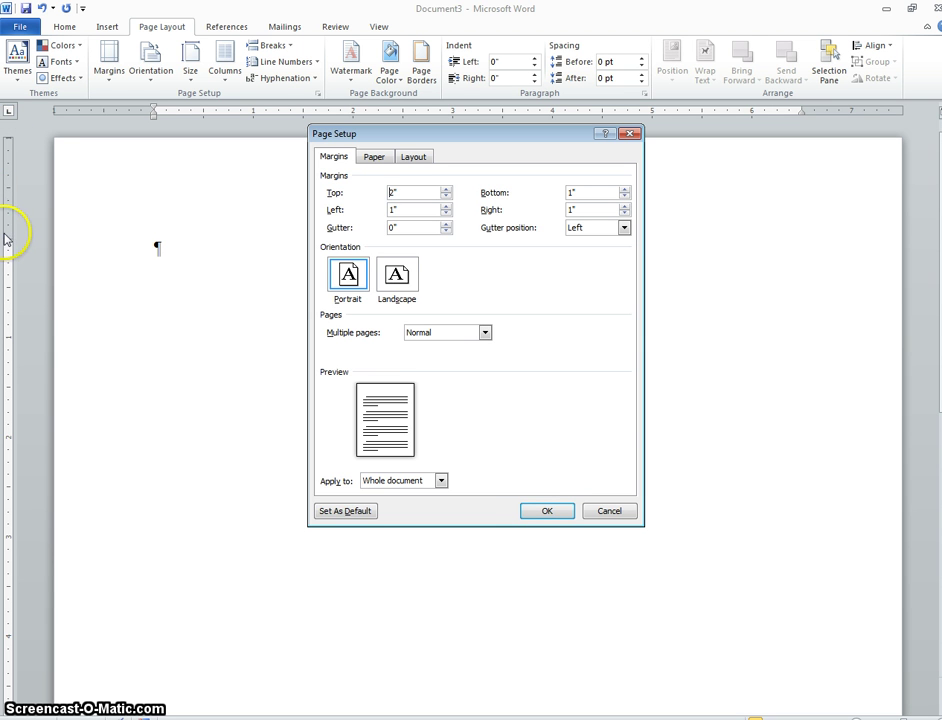
click(551, 511)
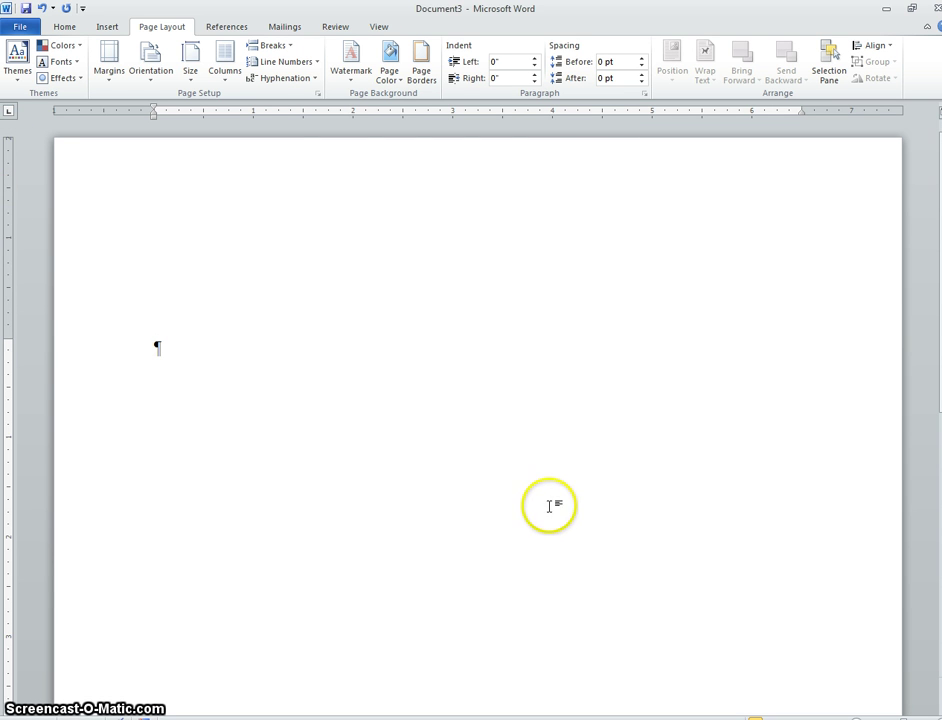
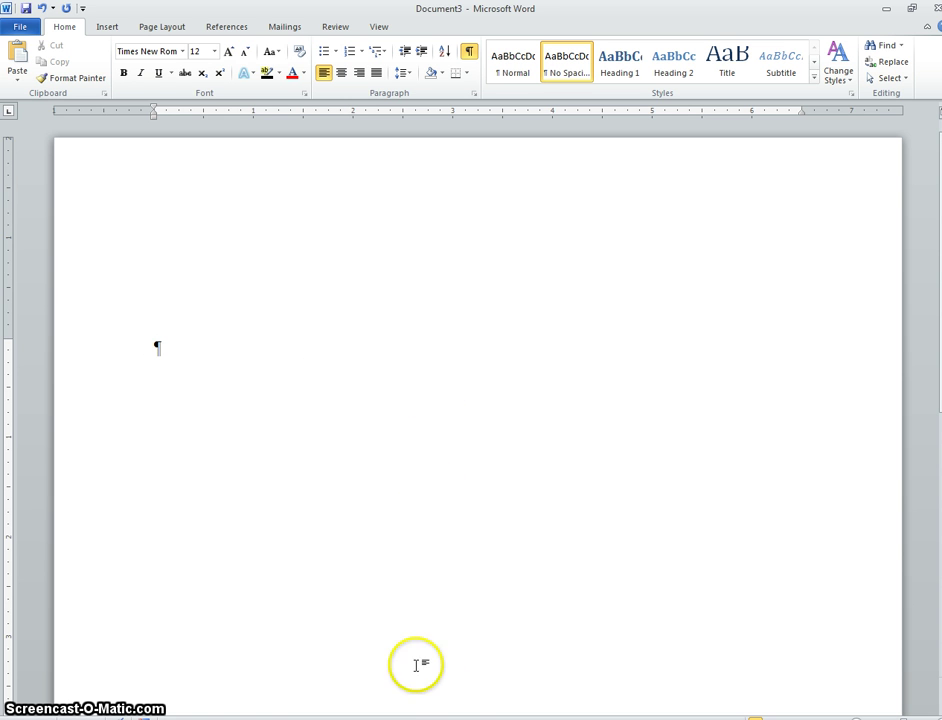
Turn underlining on and back off in the blank document
click(158, 72)
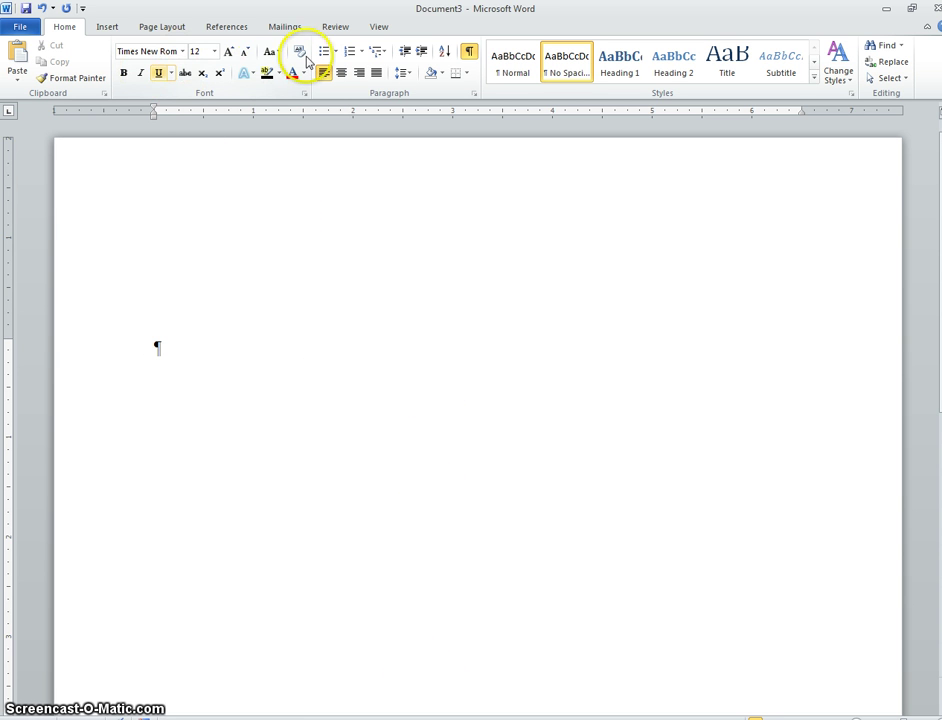
key(ctrl+u)
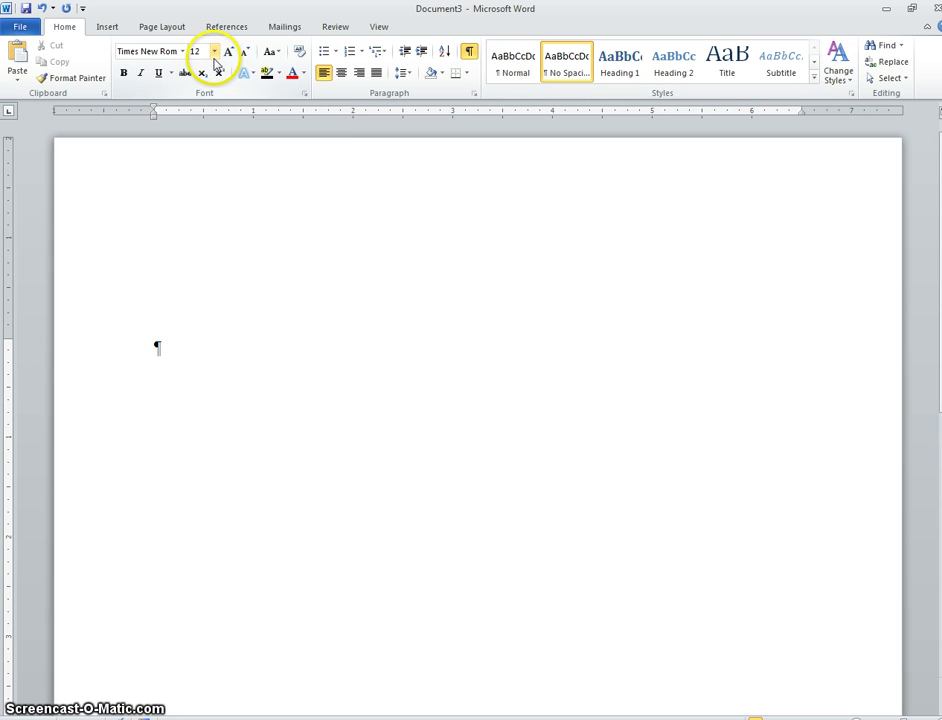
Switch the paragraph to the Normal style, return it to No Spacing, and set the font to 12-point Times New Roman
click(515, 68)
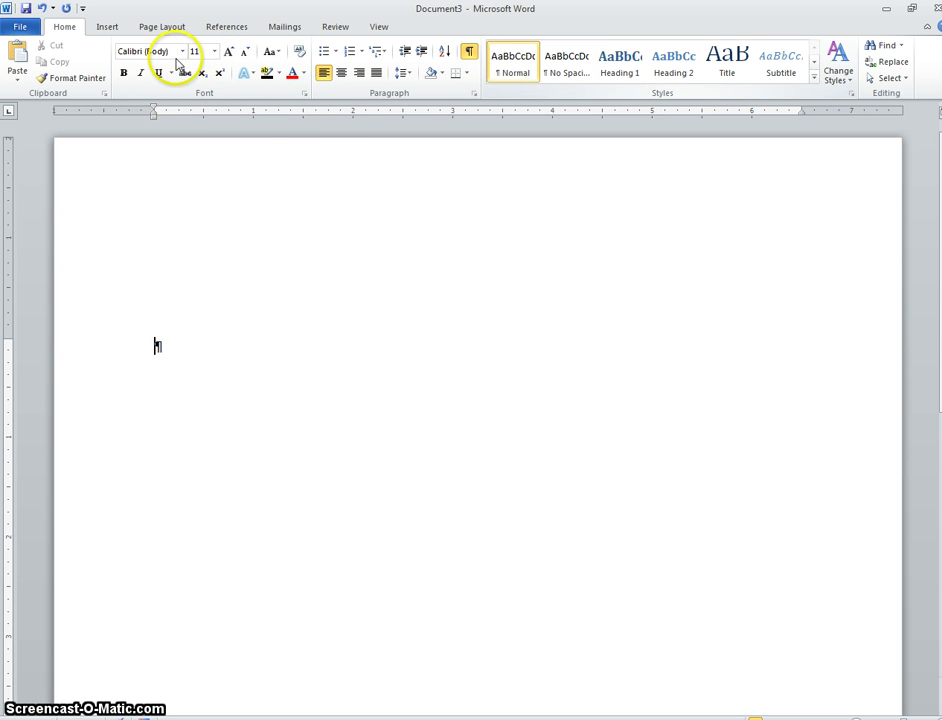
click(568, 74)
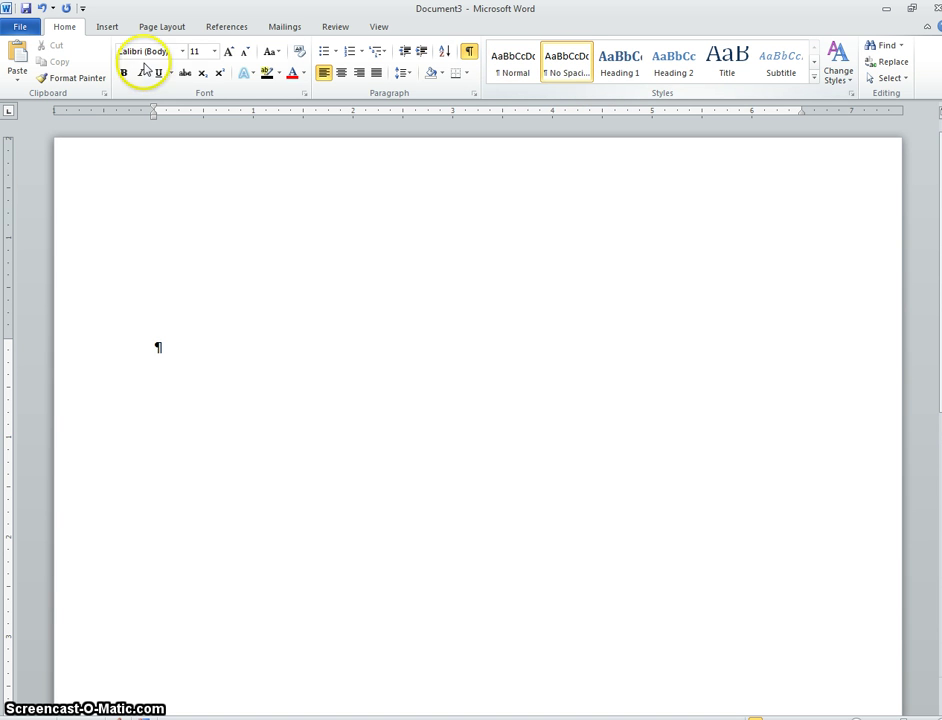
click(214, 51)
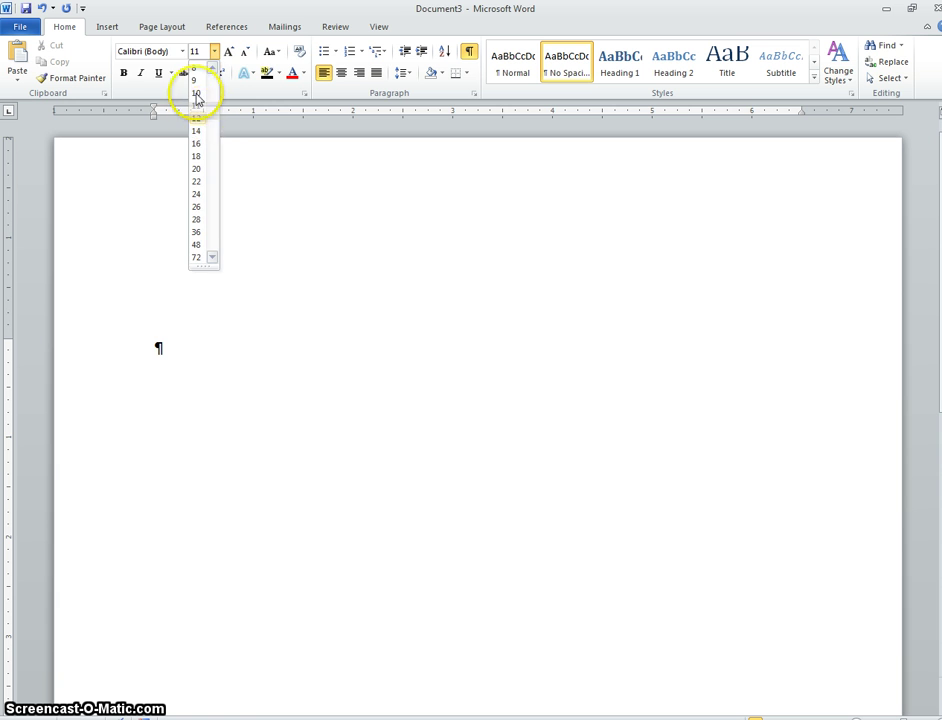
click(196, 118)
click(184, 56)
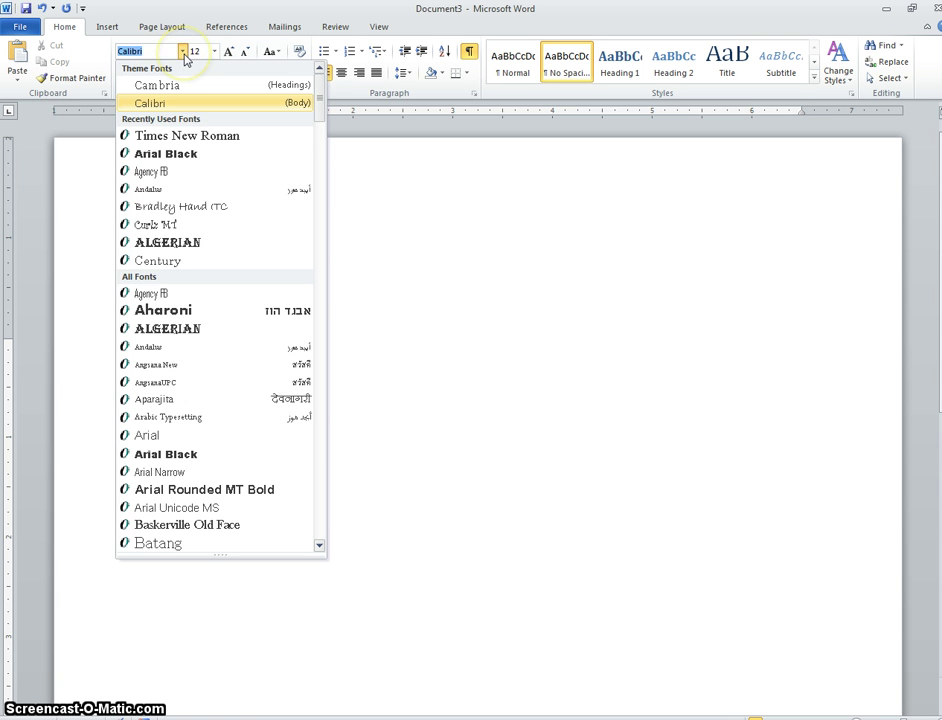
click(178, 134)
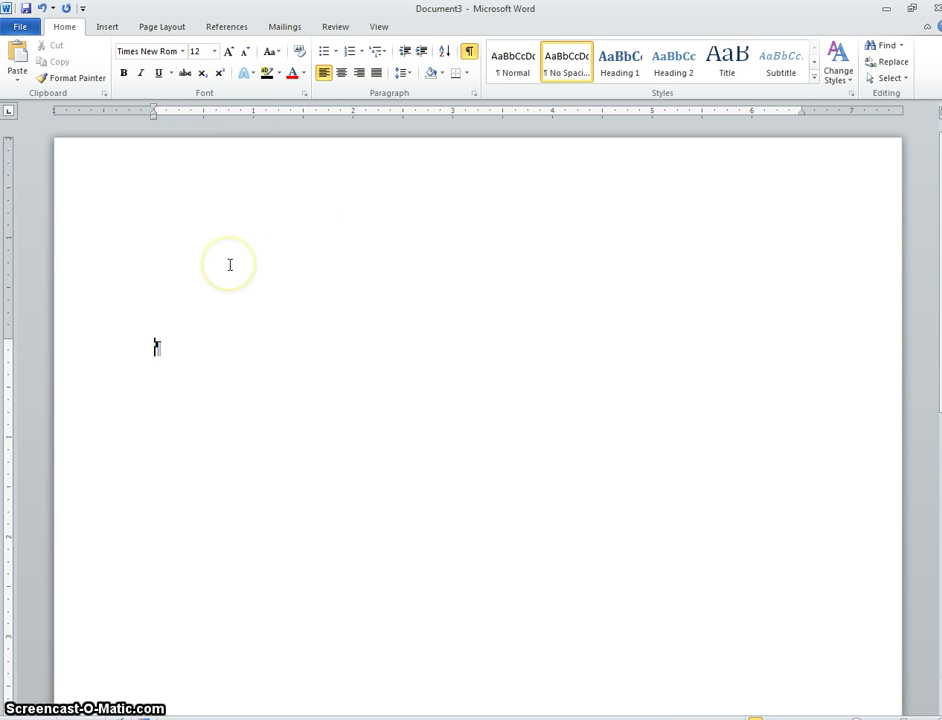
click(563, 62)
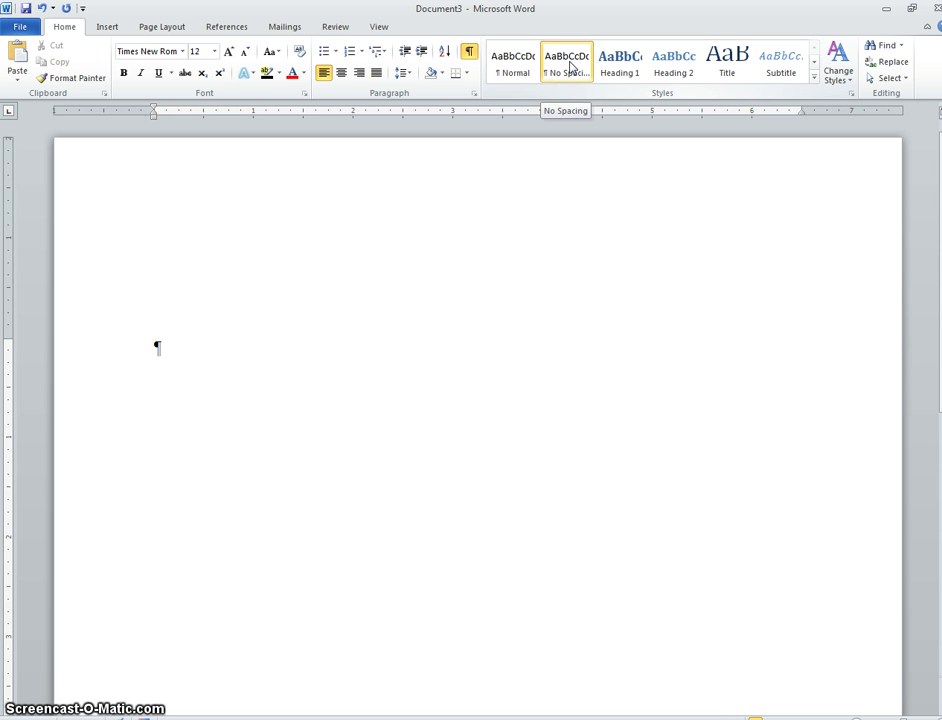
click(324, 372)
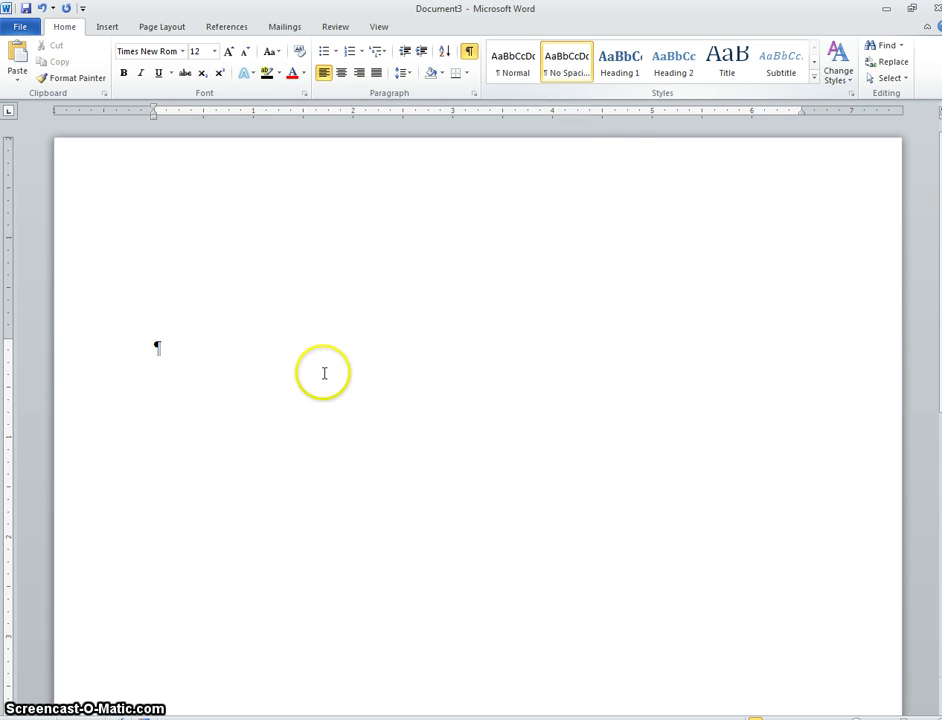
Switch to the BL 78 document, apply the Normal style to the entire letter and review its spacing across the pages
click(388, 718)
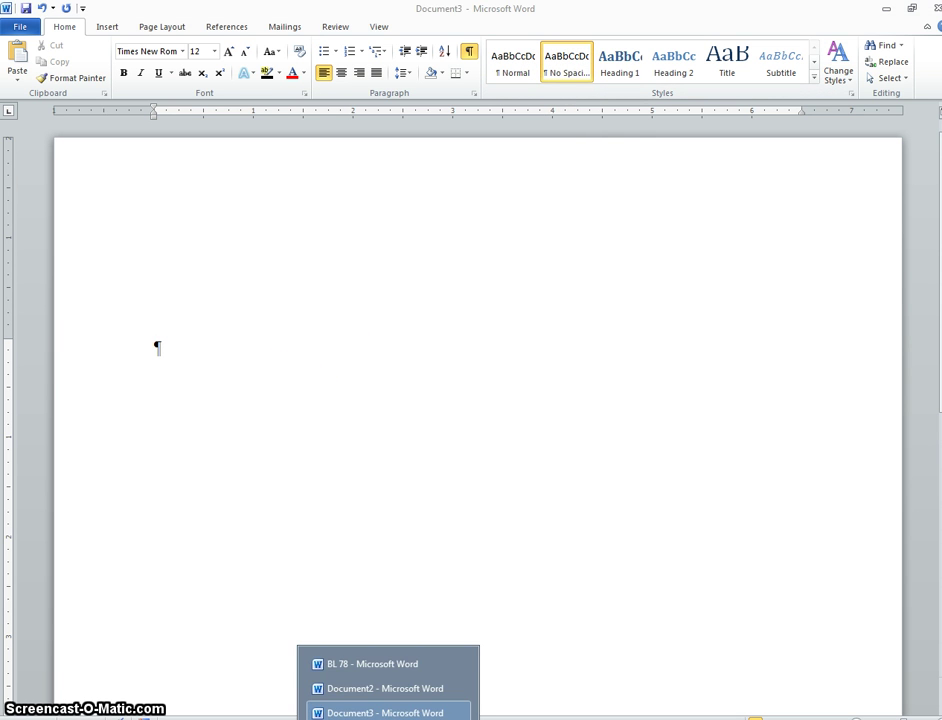
click(393, 664)
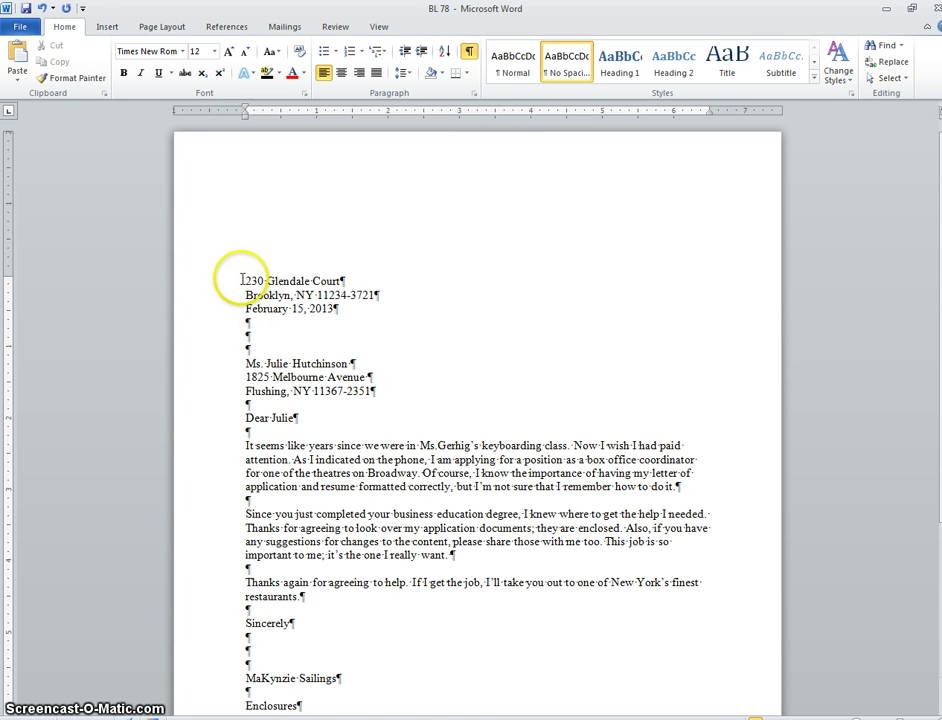
drag(245, 280, 395, 652)
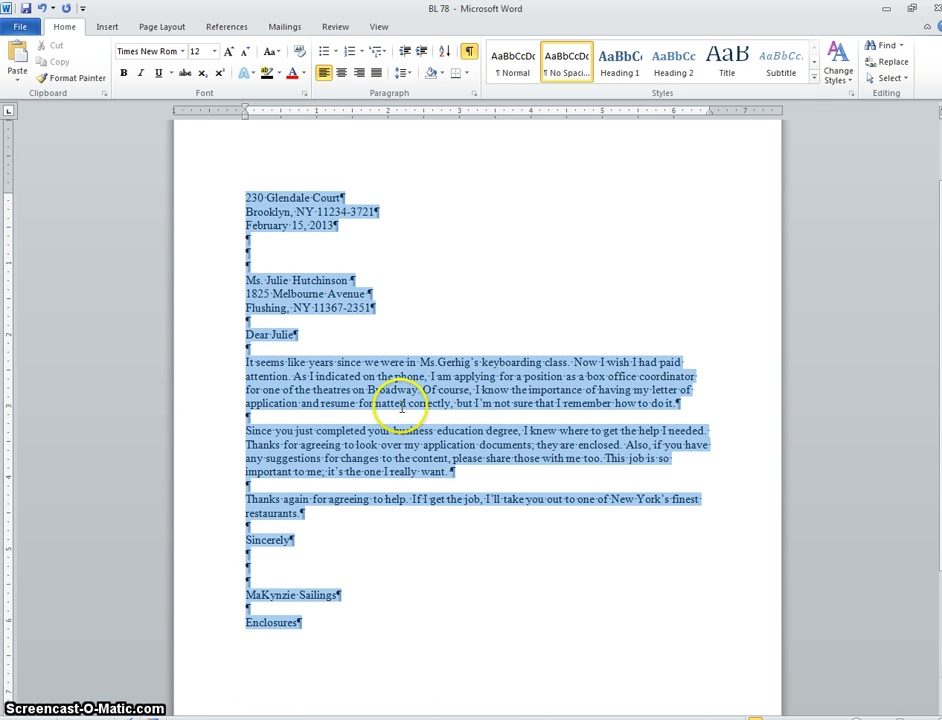
click(516, 74)
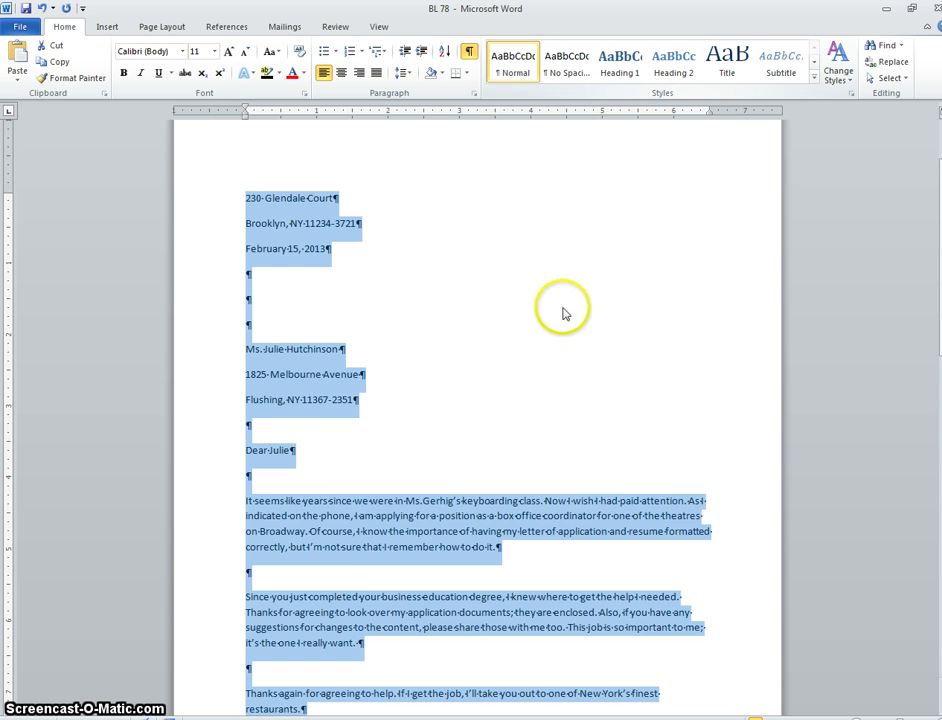
scroll(425, 355, down, 4)
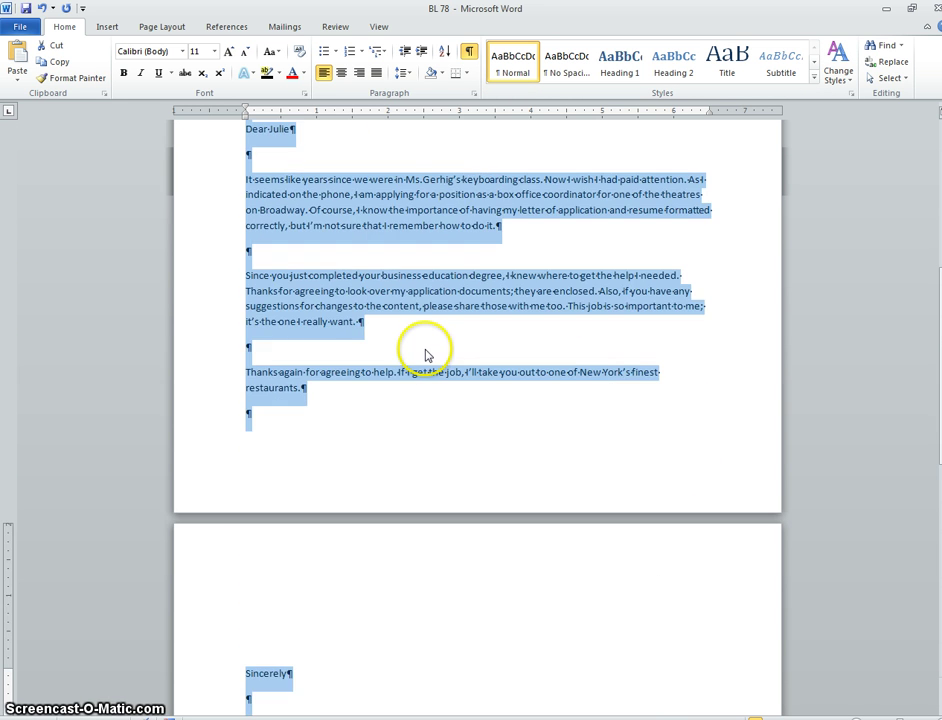
scroll(452, 459, down, 3)
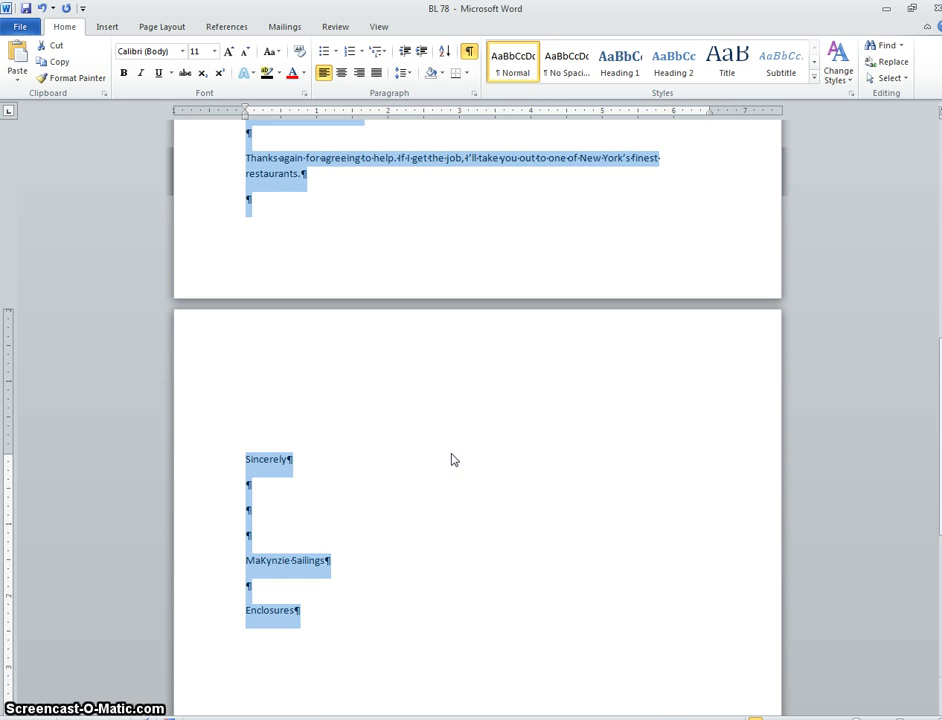
scroll(452, 459, up, 1)
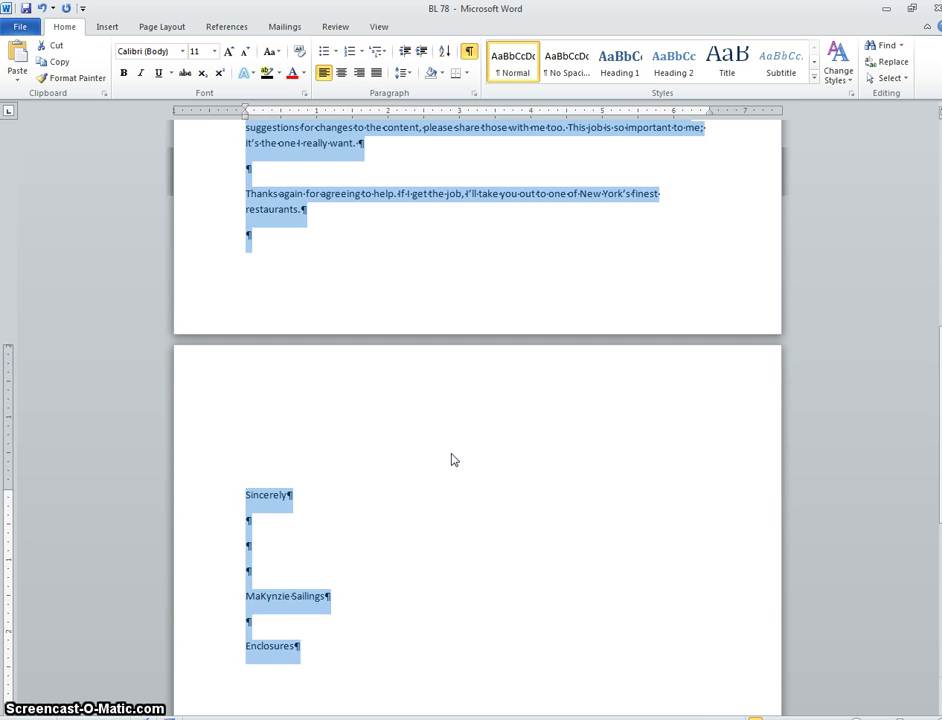
scroll(451, 459, up, 12)
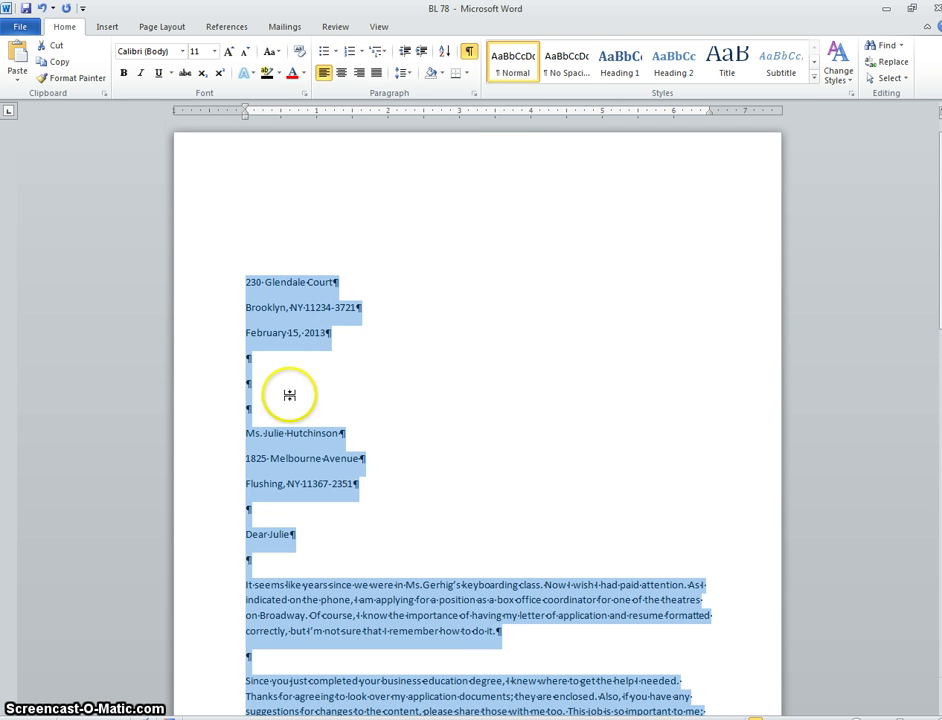
Apply the No Spacing style to the entire letter and set its font to 12-point Times New Roman
click(566, 62)
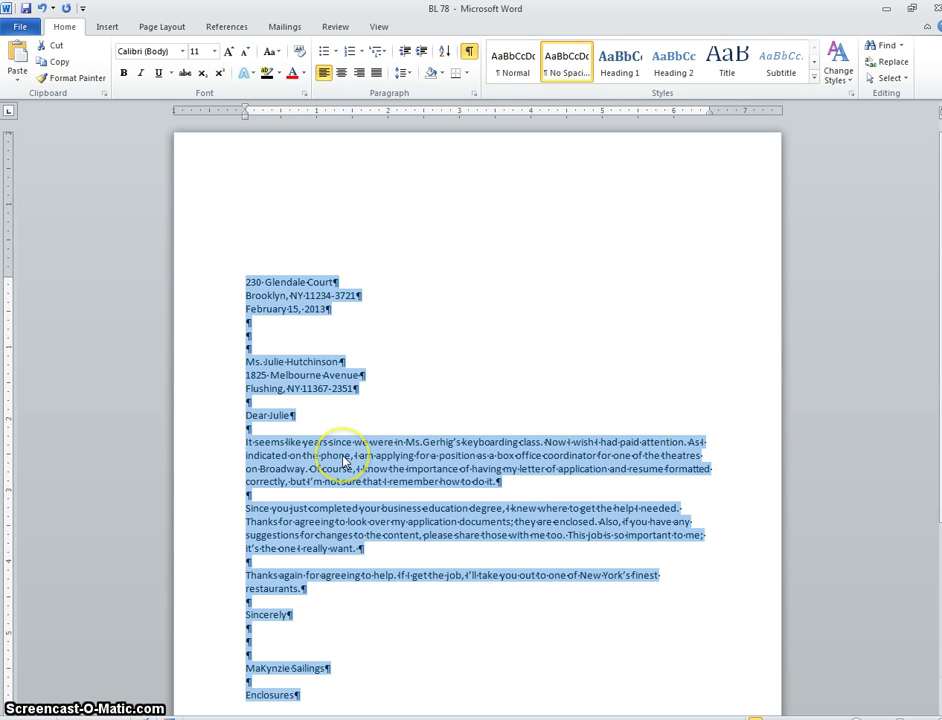
scroll(343, 461, down, 3)
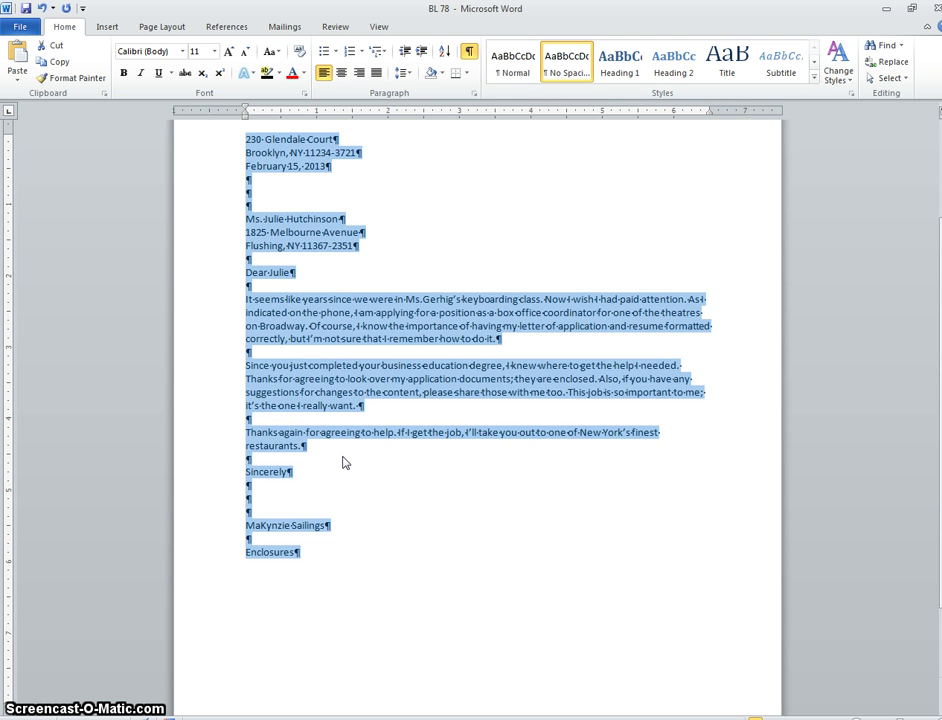
scroll(343, 461, up, 1)
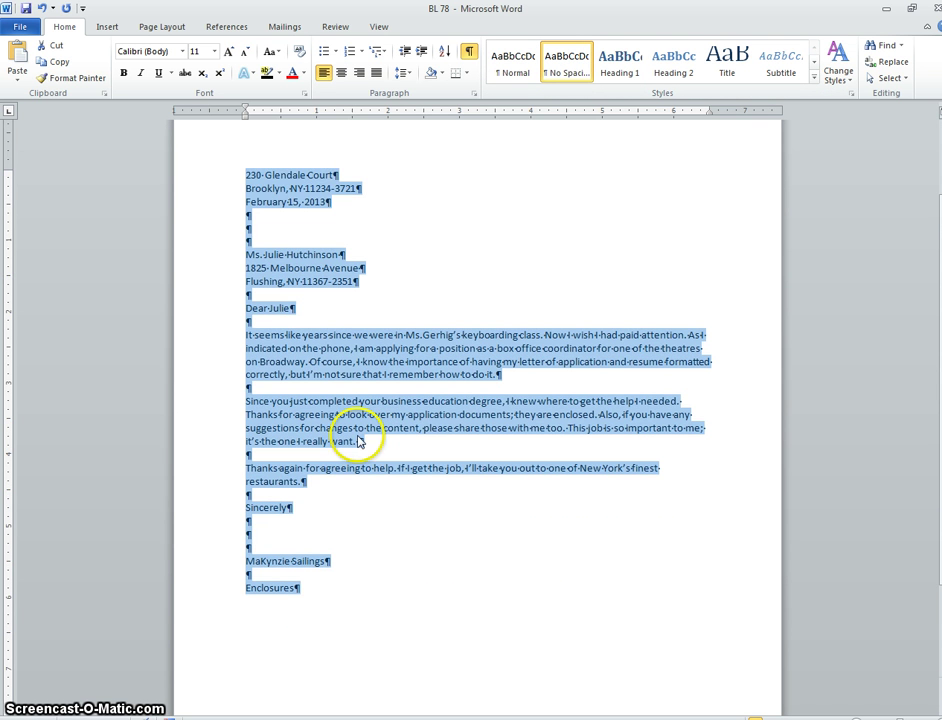
click(214, 51)
click(197, 118)
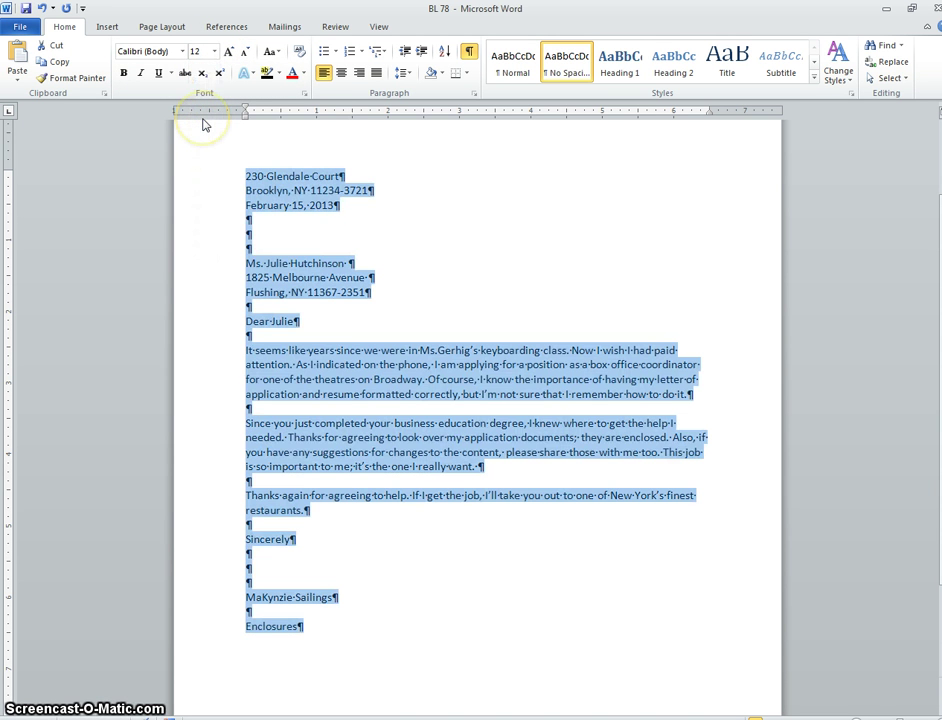
click(183, 51)
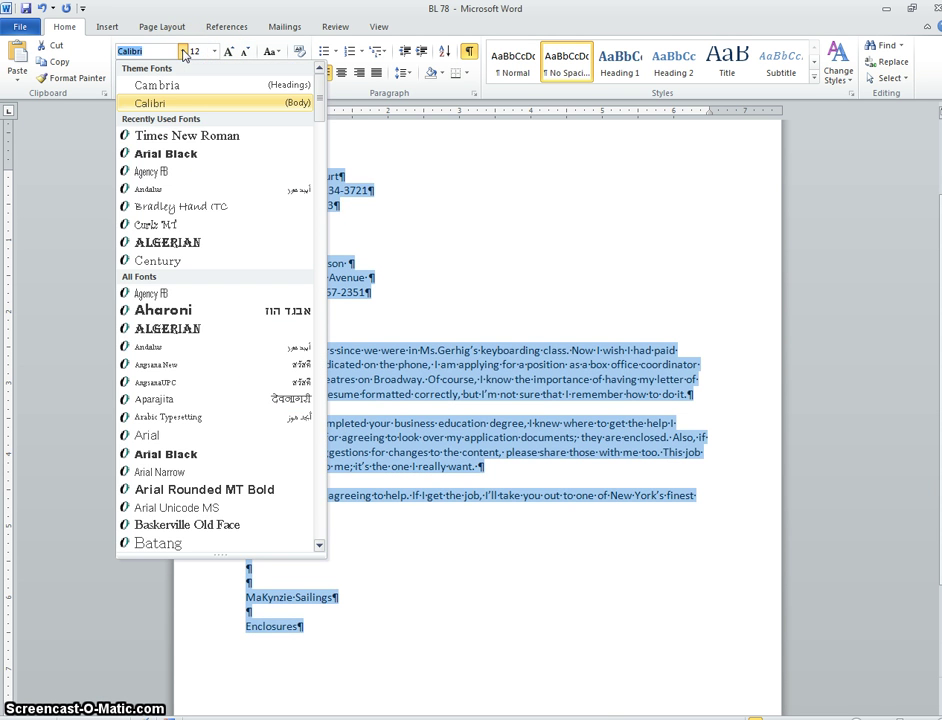
click(183, 140)
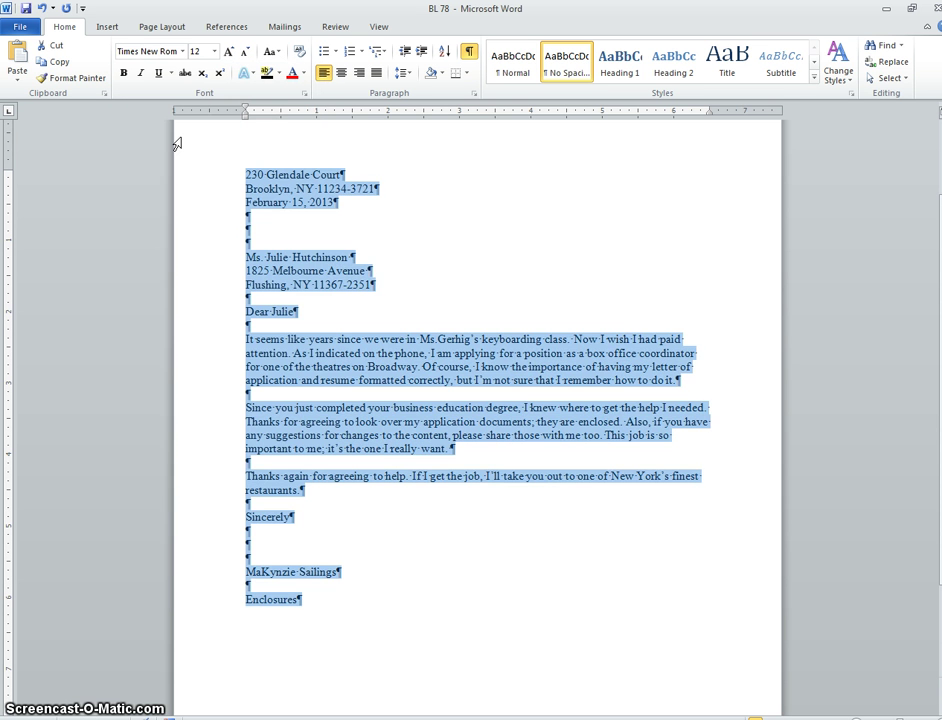
click(458, 360)
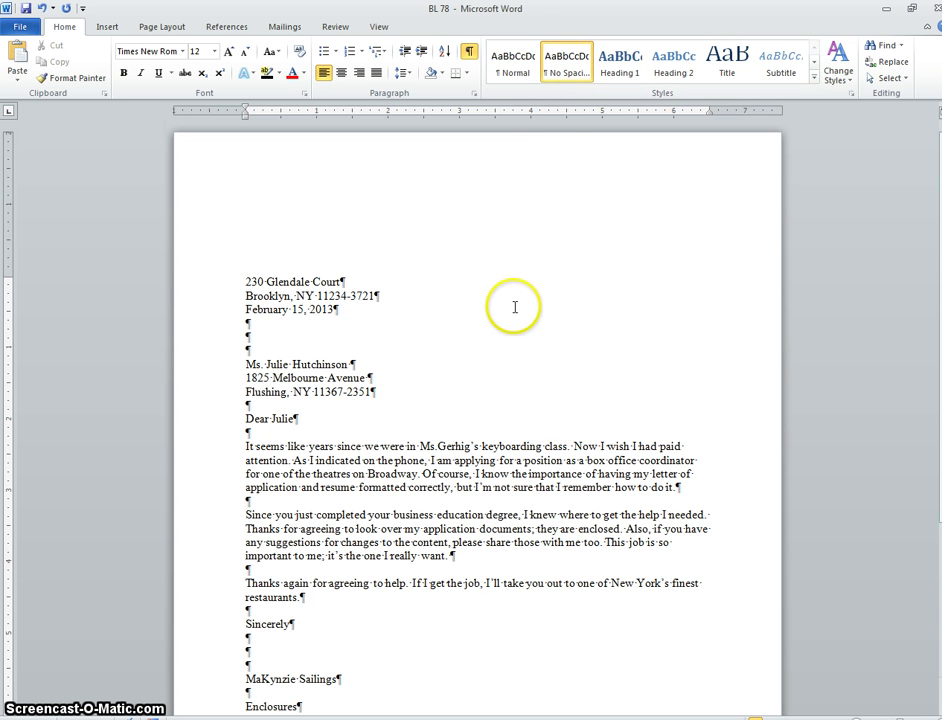
click(562, 60)
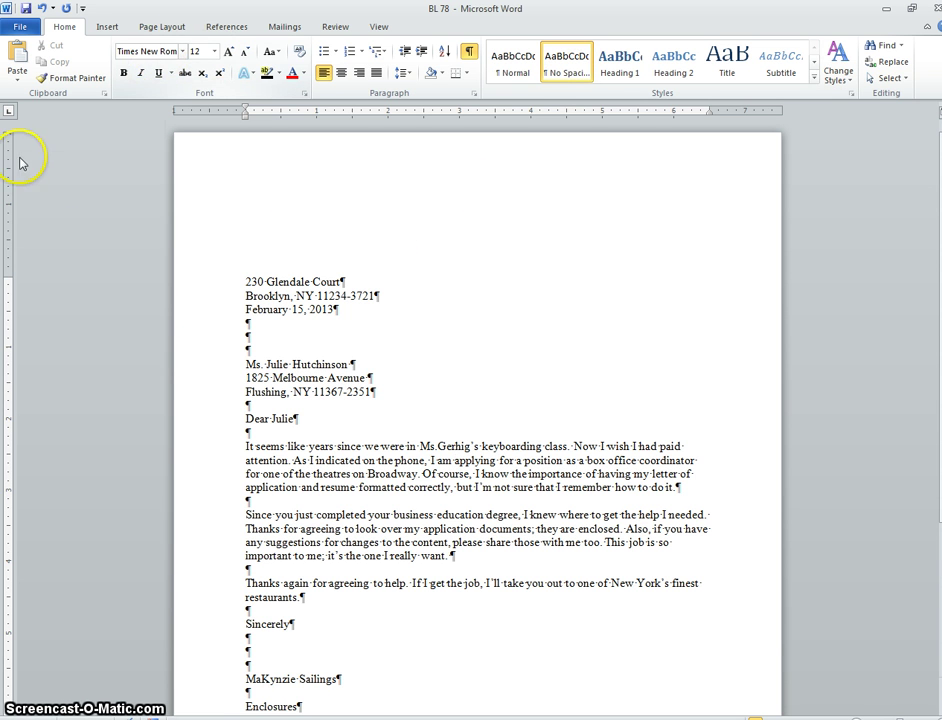
Examine the return address, date, recipient's address and salutation, including the blank lines between them
click(241, 280)
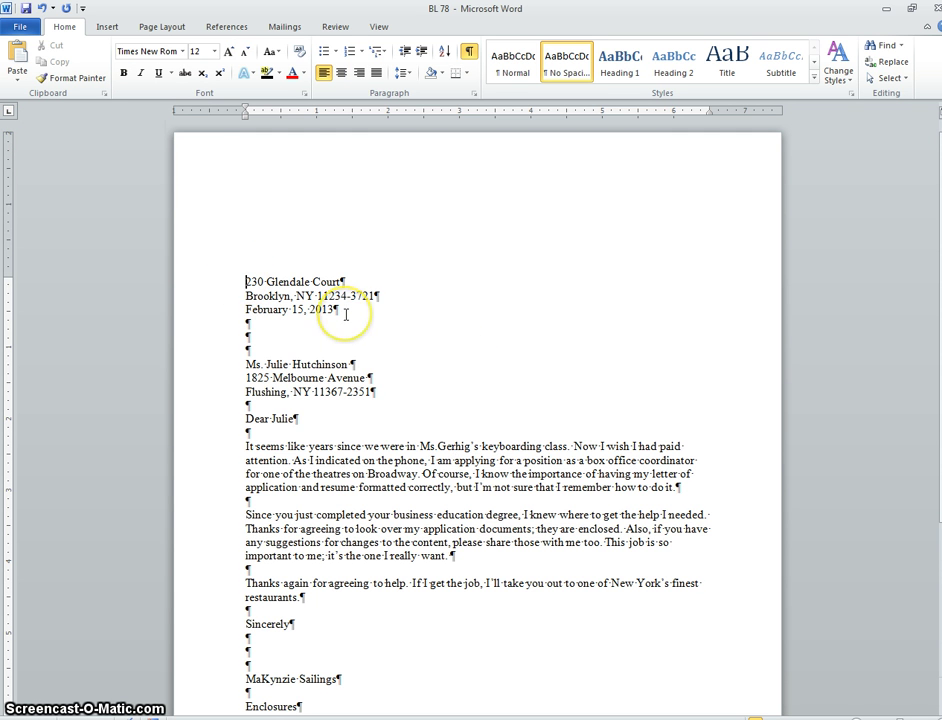
scroll(345, 314, down, 2)
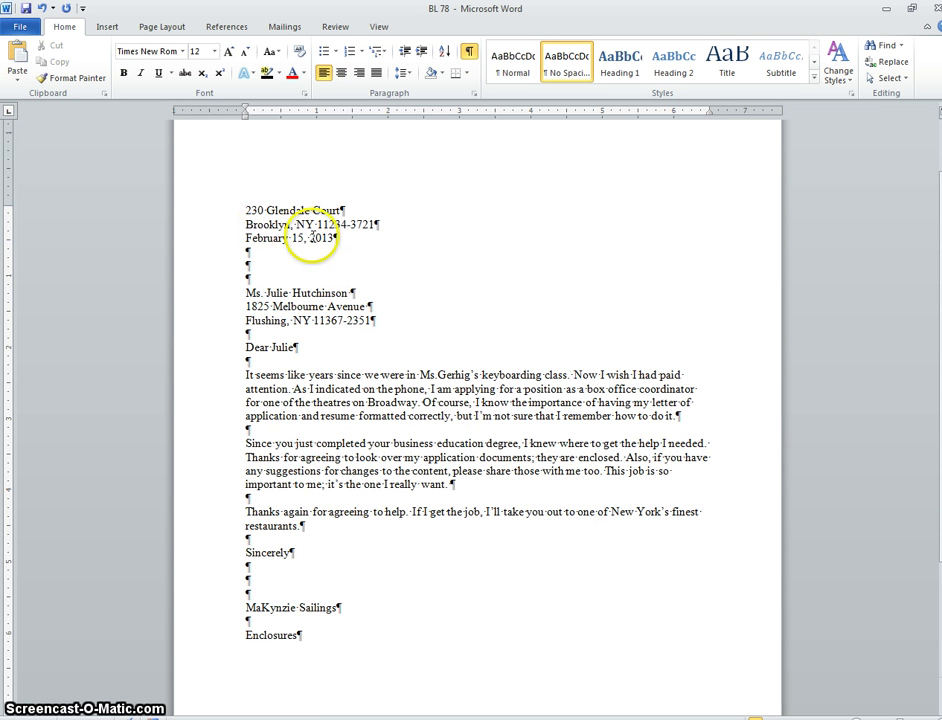
click(336, 238)
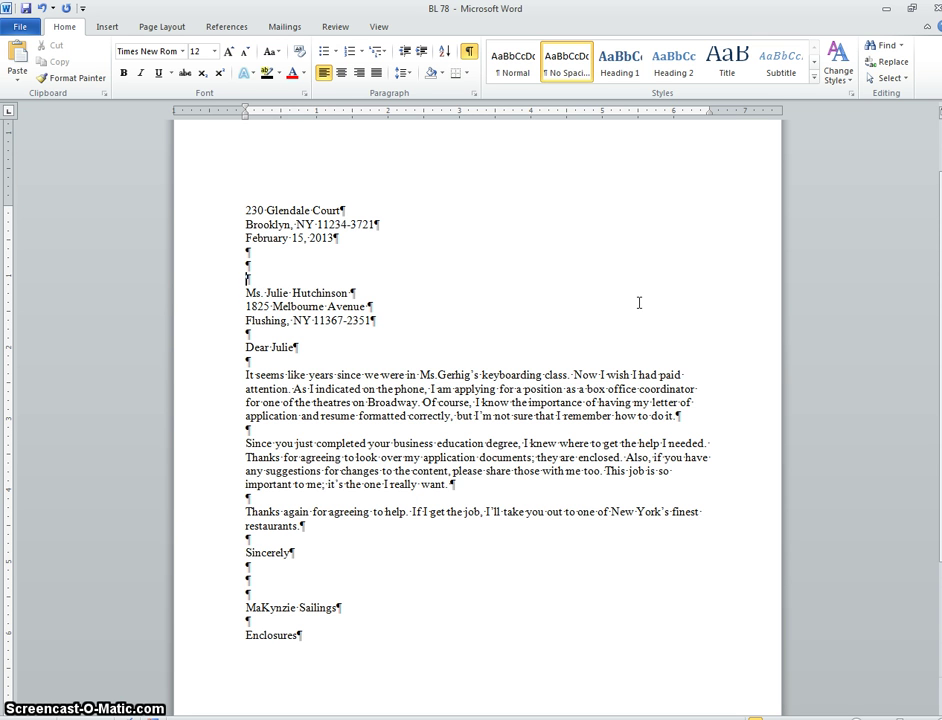
key(Down)
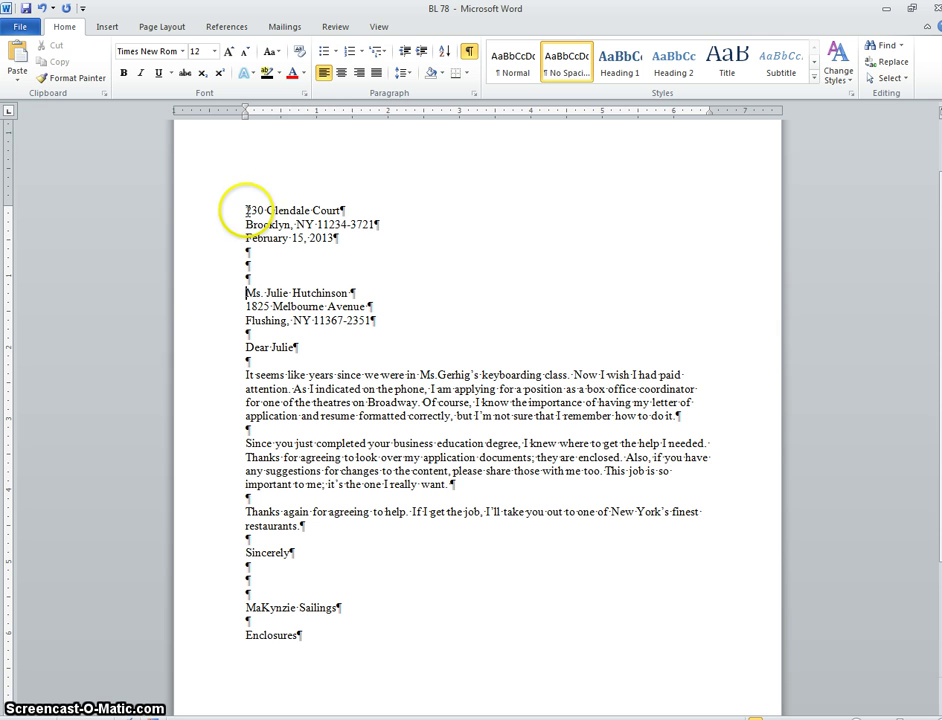
drag(246, 210, 383, 227)
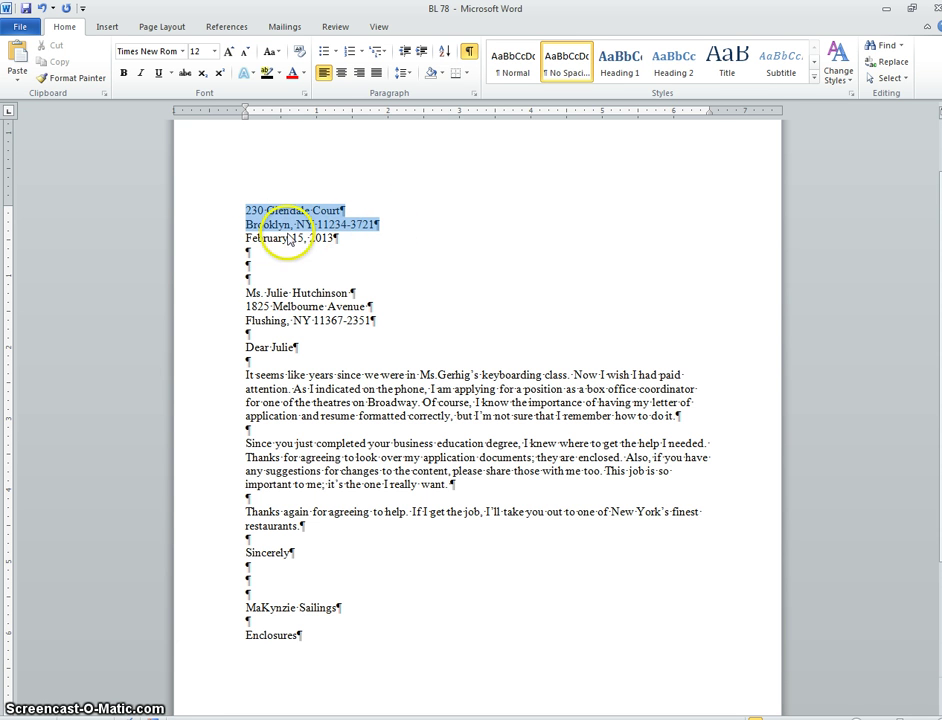
drag(246, 293, 372, 320)
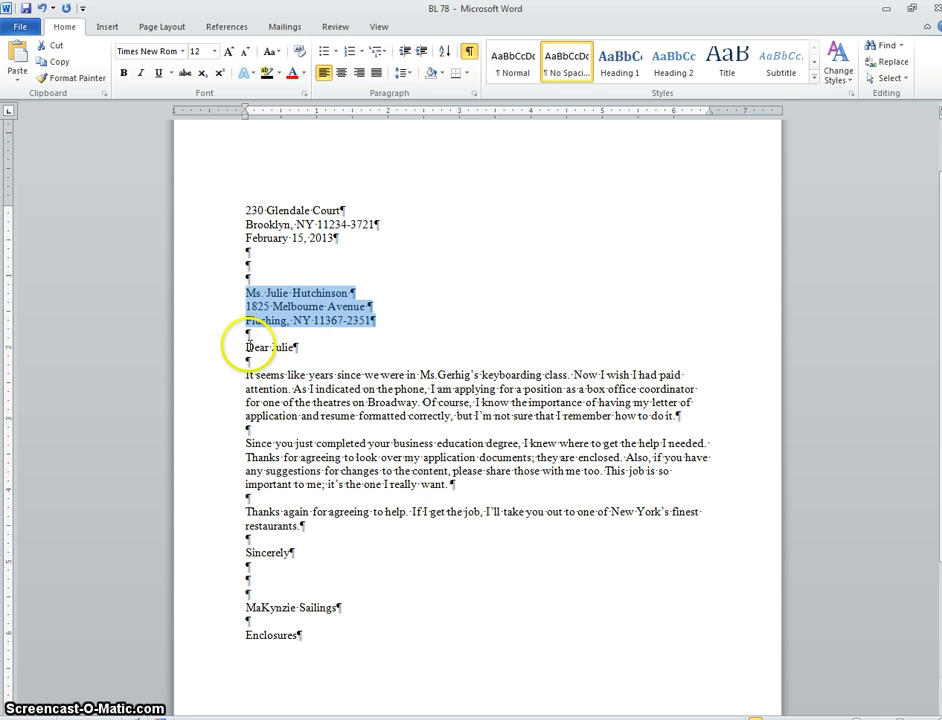
drag(240, 347, 309, 345)
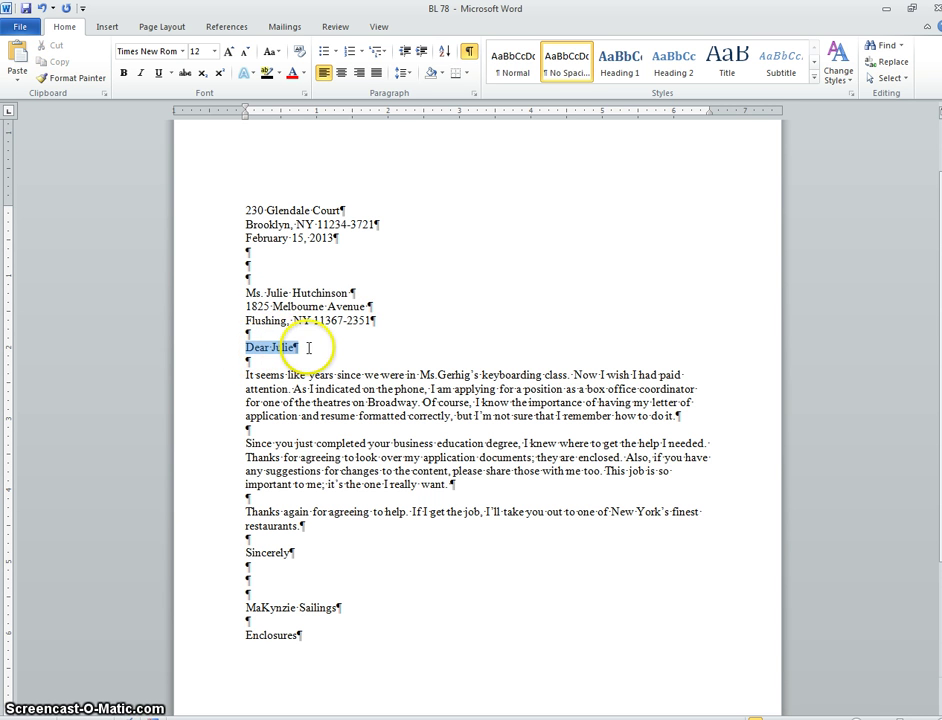
Examine the body paragraphs and the blank lines before, between and after them
click(247, 358)
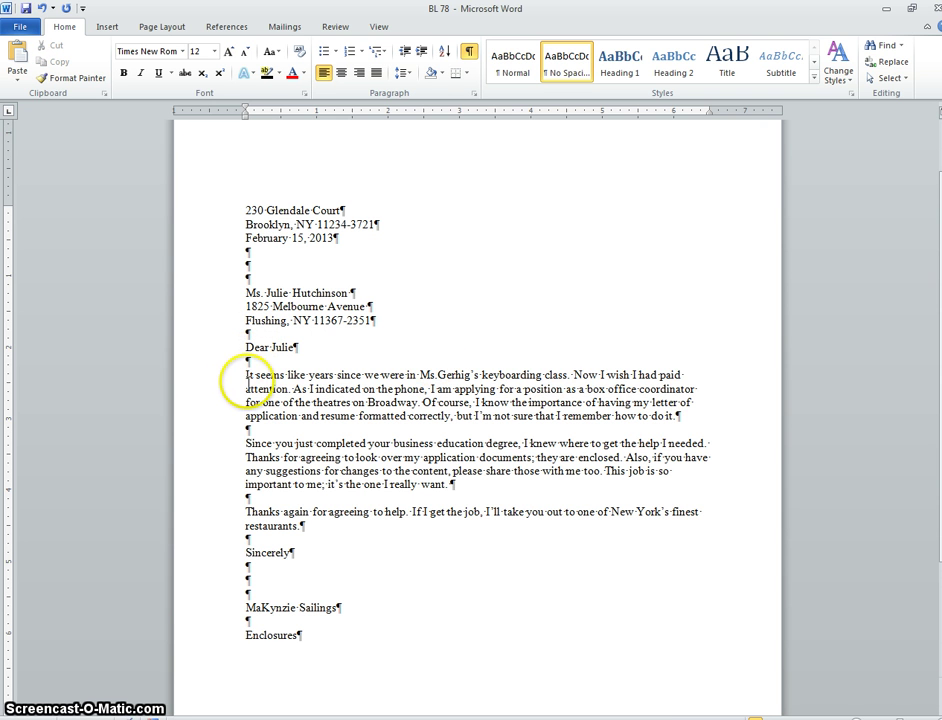
click(245, 375)
drag(245, 375, 326, 523)
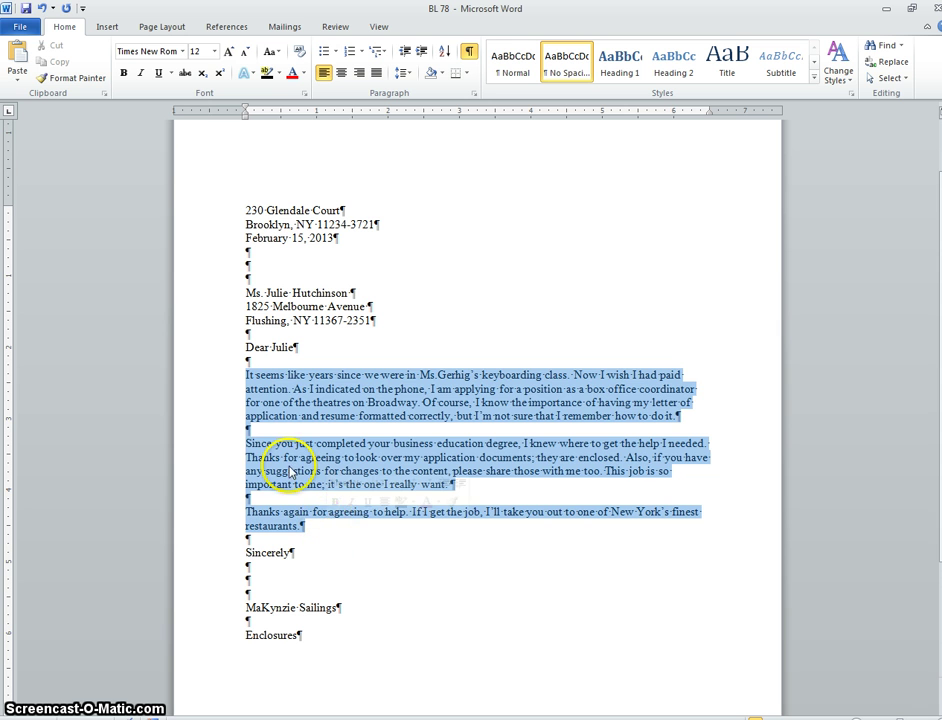
click(248, 431)
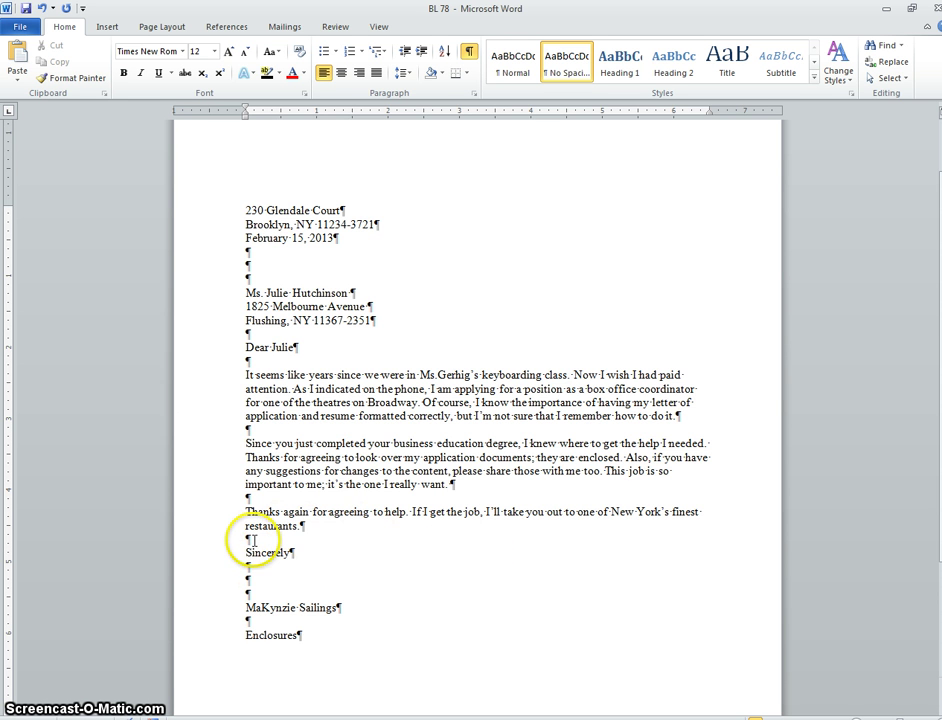
scroll(253, 538, down, 2)
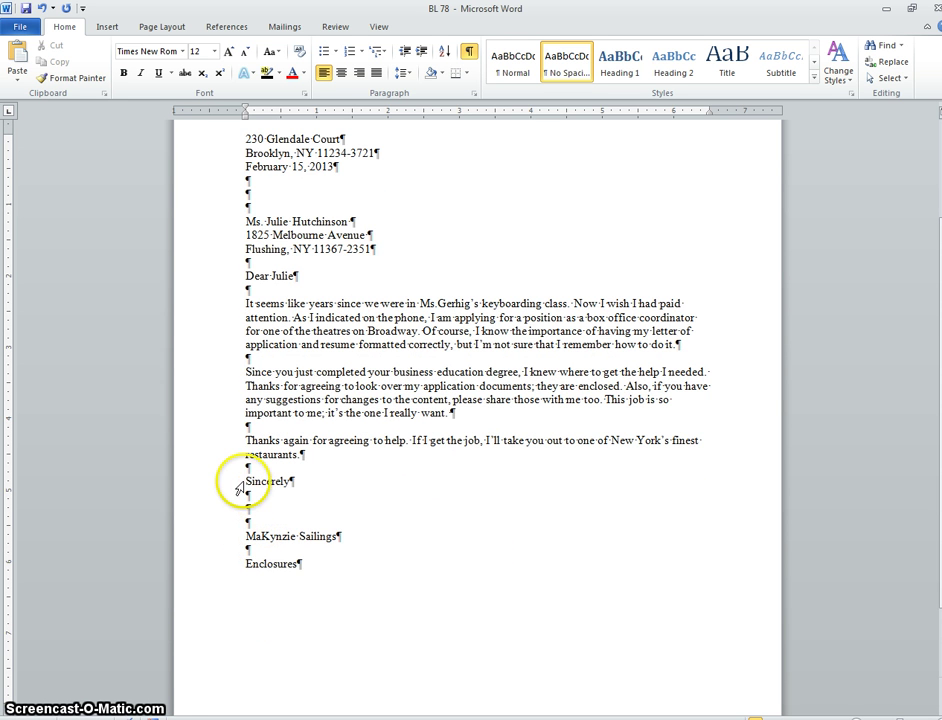
Examine the complimentary close, the writer's typed name and the enclosure notation, including the blank lines separating them
drag(245, 481, 298, 481)
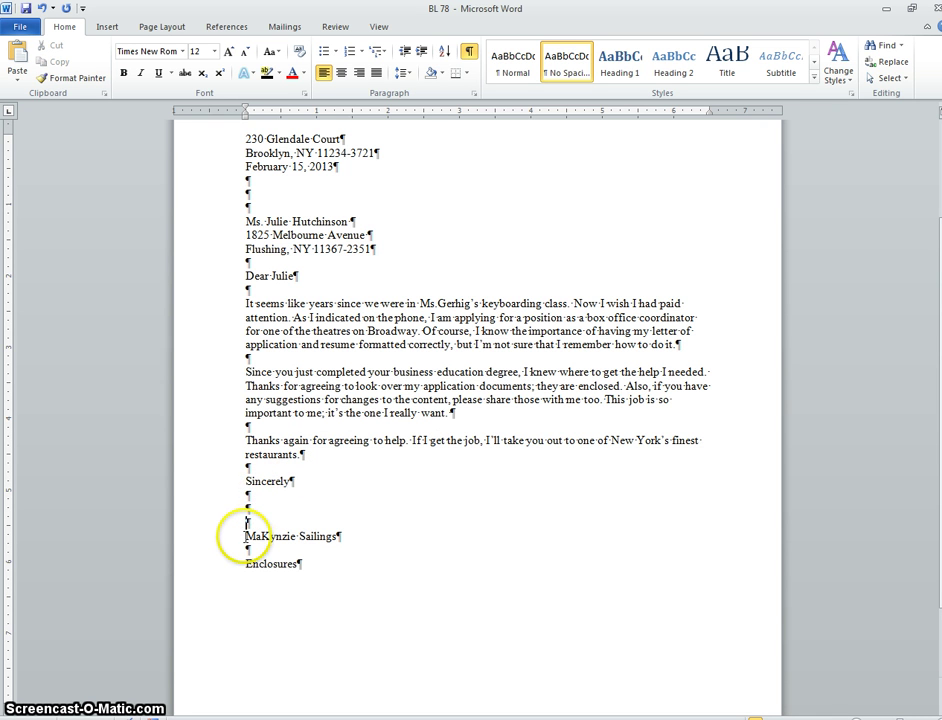
drag(245, 536, 347, 537)
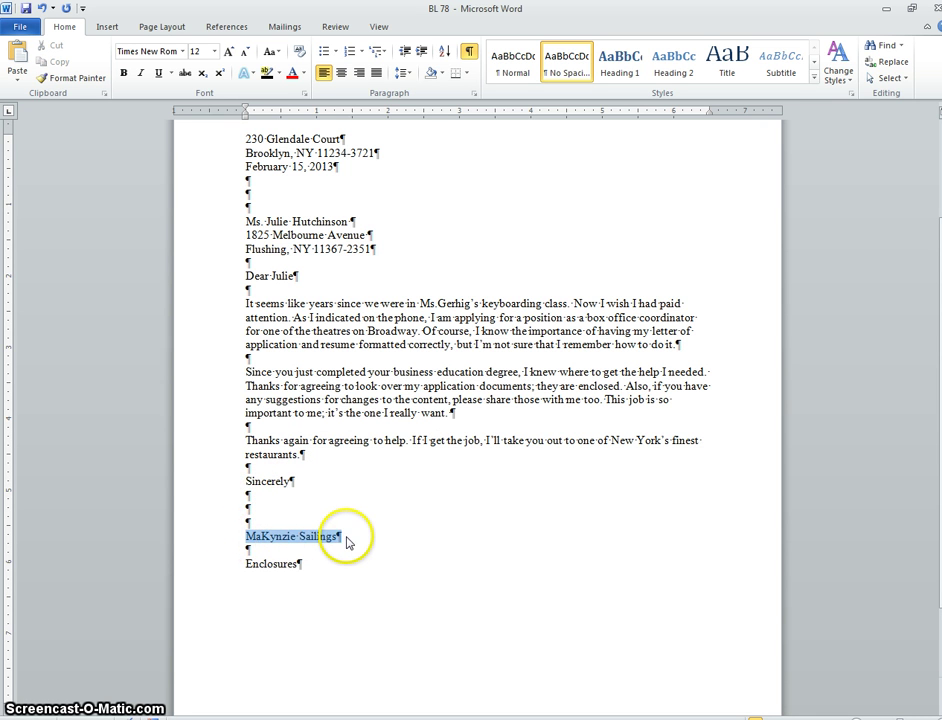
click(262, 507)
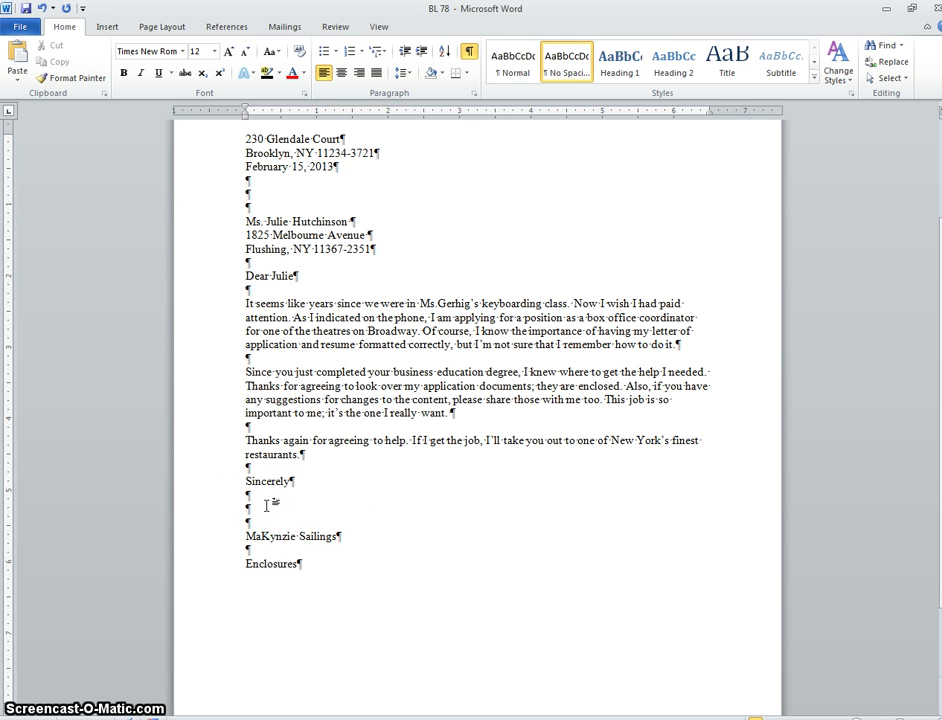
drag(240, 537, 337, 537)
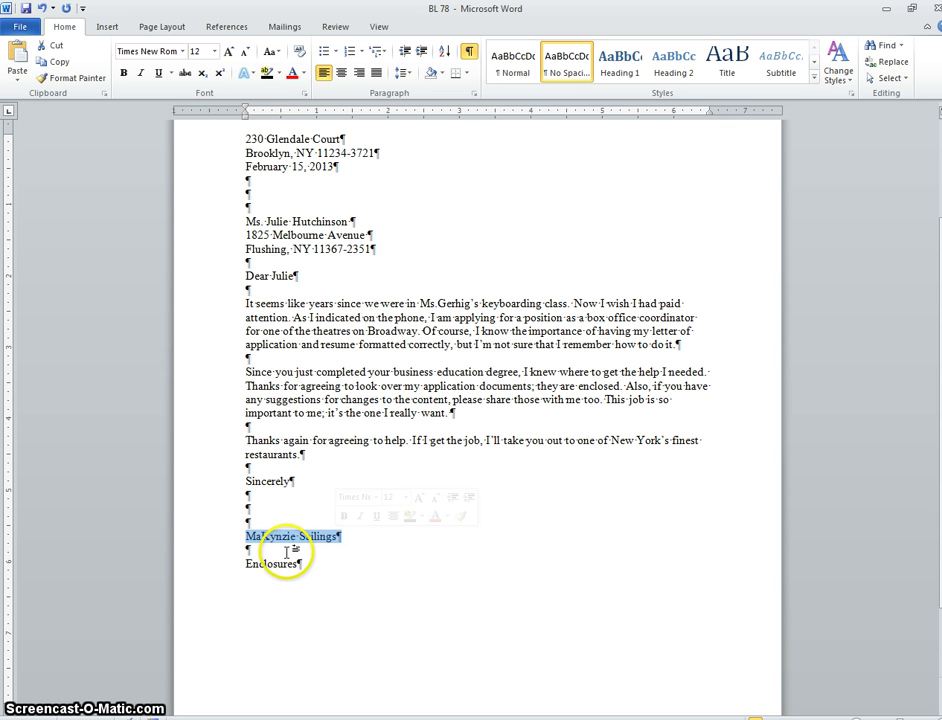
drag(241, 564, 318, 565)
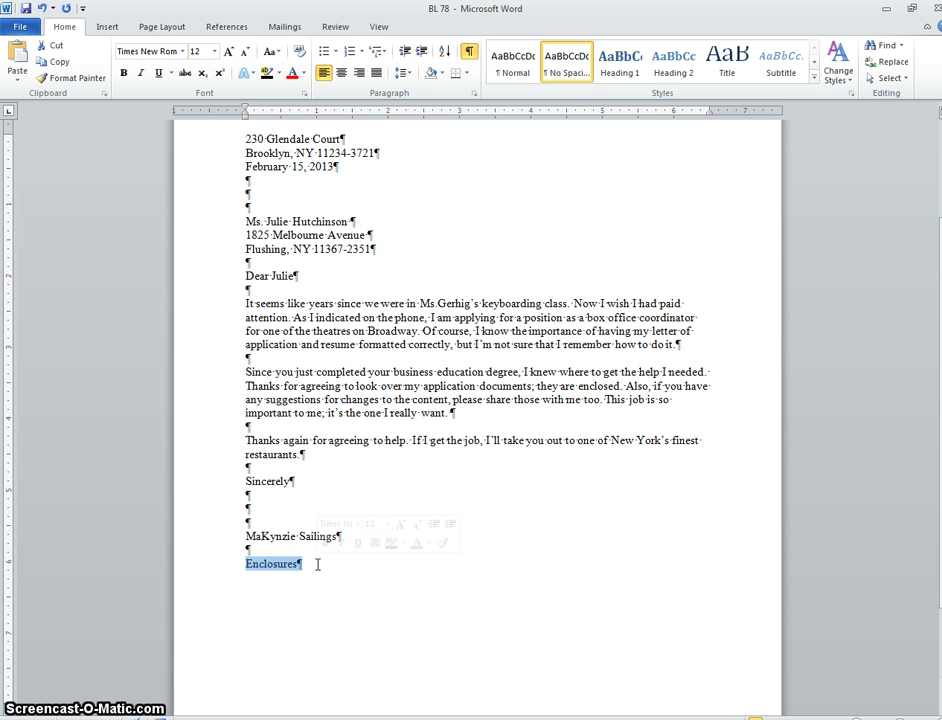
Delete the word "Enclosures" from the last line of the letter
click(269, 567)
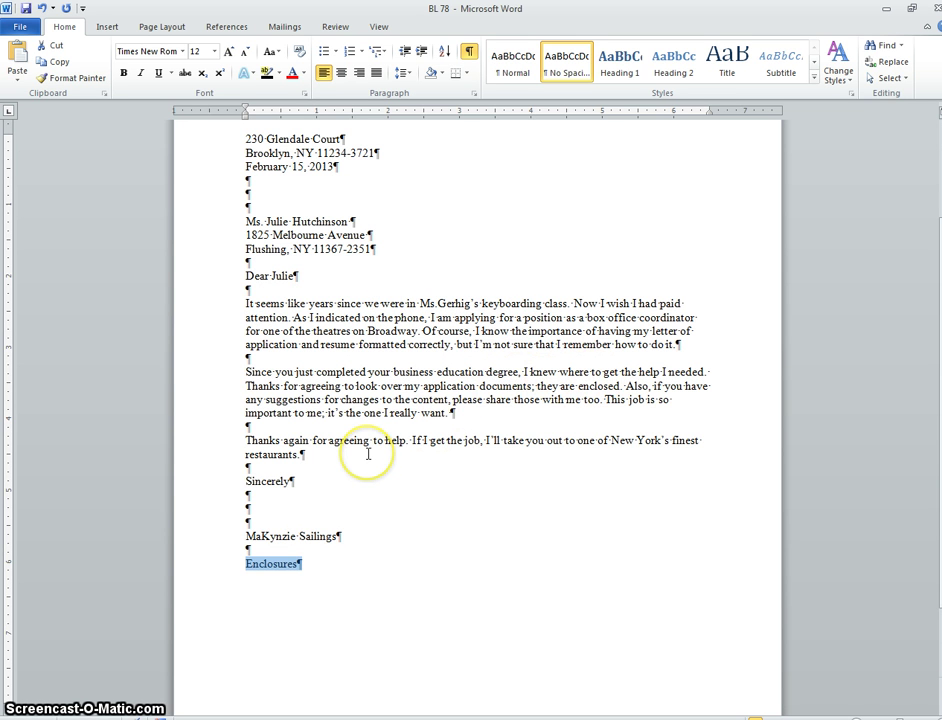
click(303, 563)
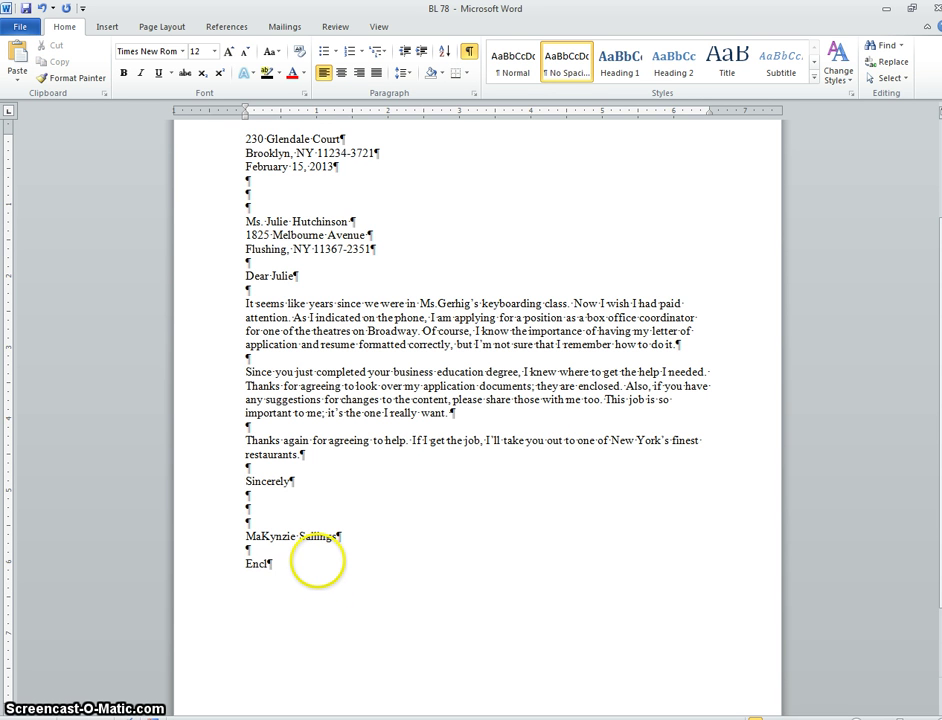
key(BackSpace)
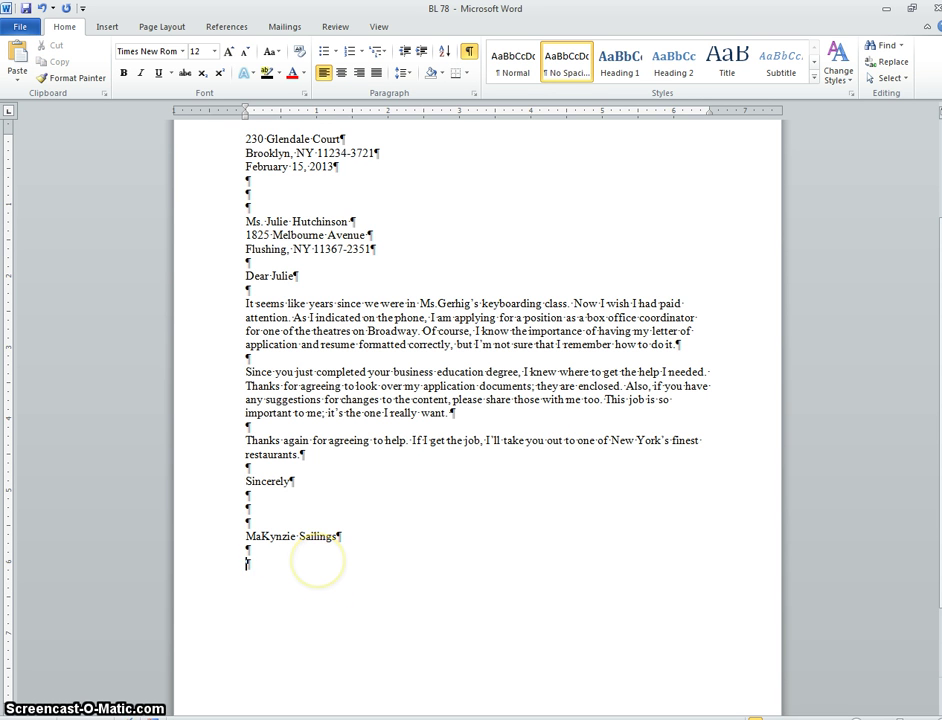
Remove the extra blank line at the end of the letter, below the writer's typed name
key(BackSpace)
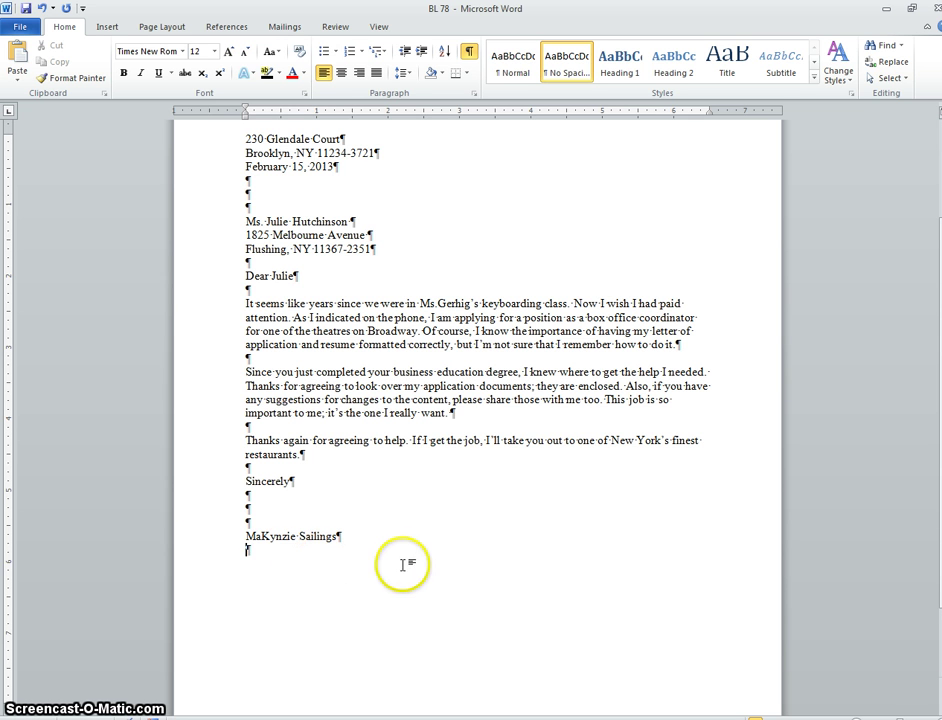
click(341, 536)
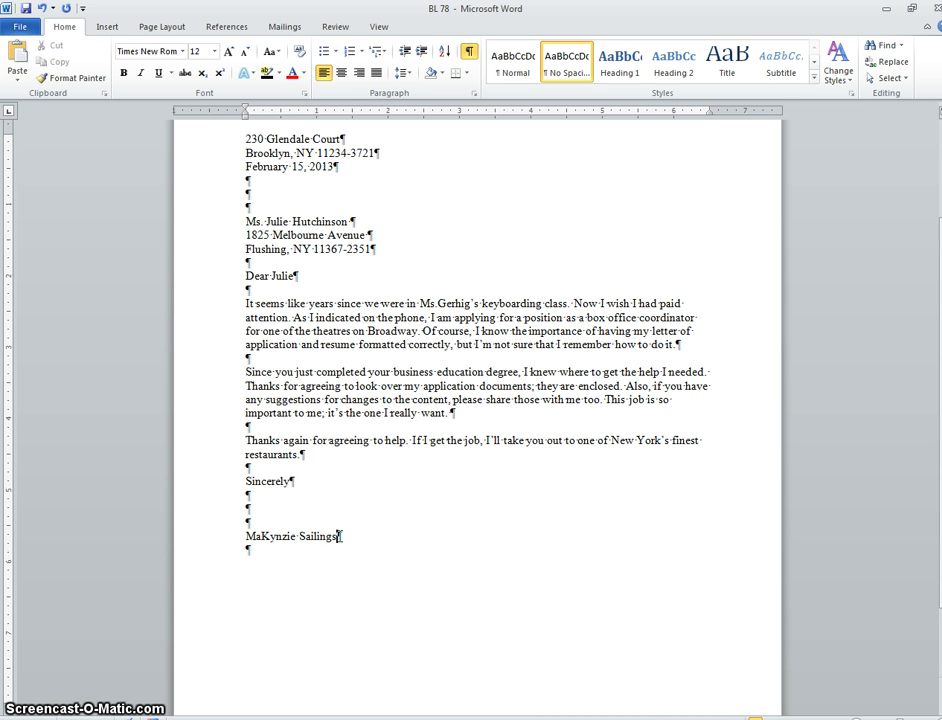
Review the blank lines between the date and the recipient's address, around the salutation and between the body paragraphs
scroll(341, 536, up, 3)
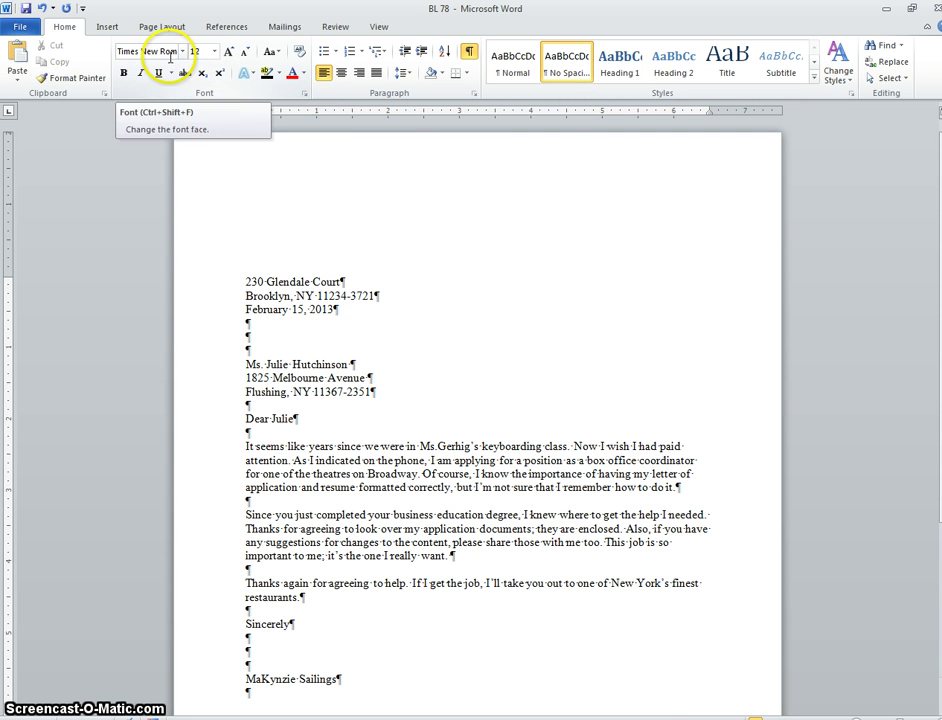
drag(247, 326, 248, 351)
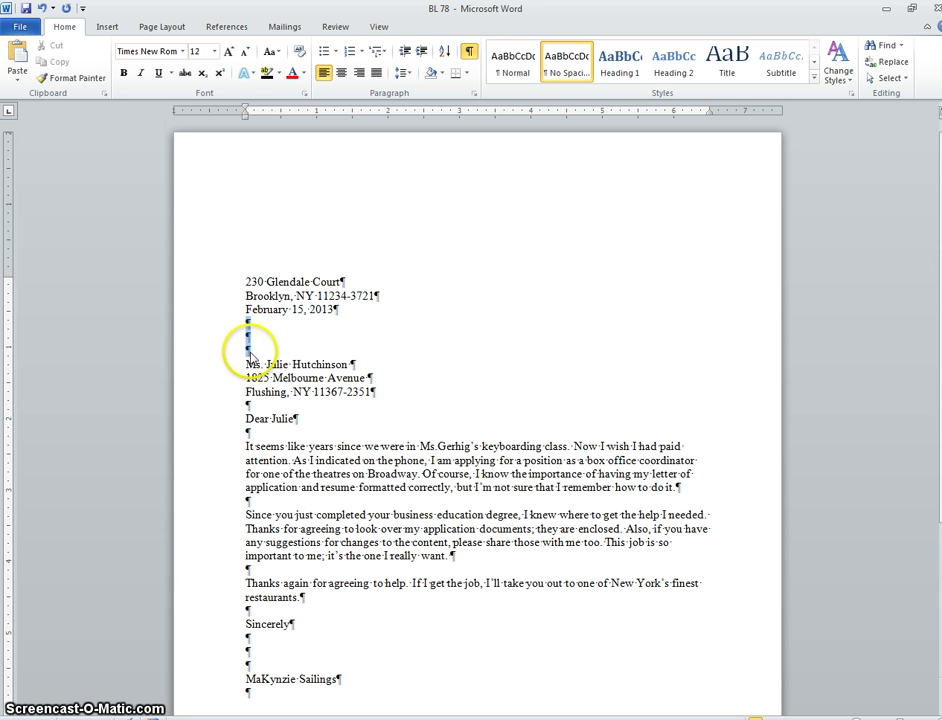
click(243, 404)
scroll(262, 394, down, 1)
click(247, 397)
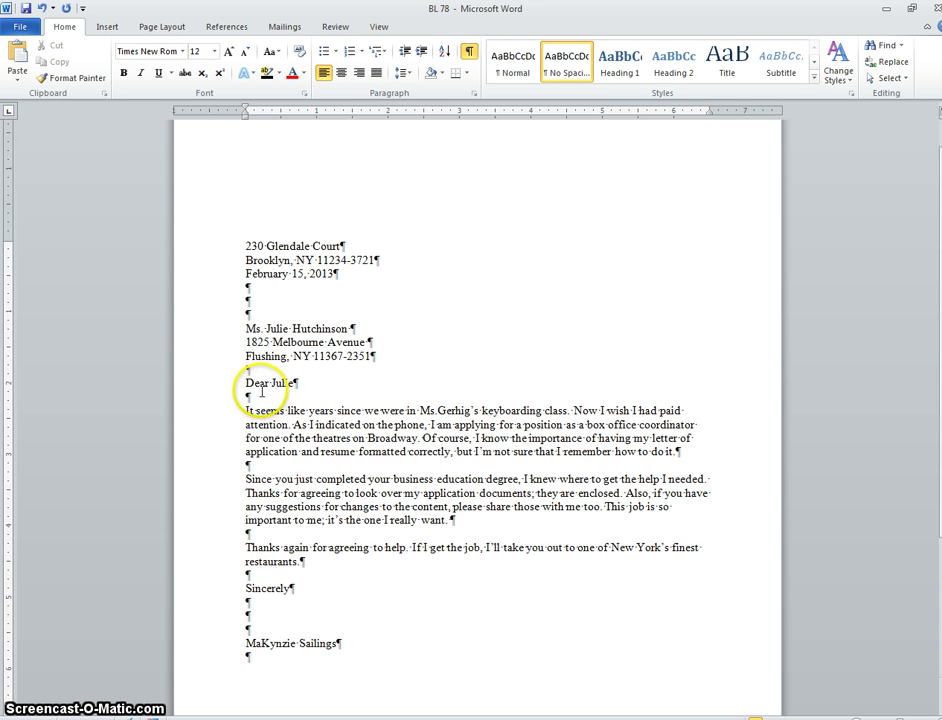
scroll(249, 397, down, 2)
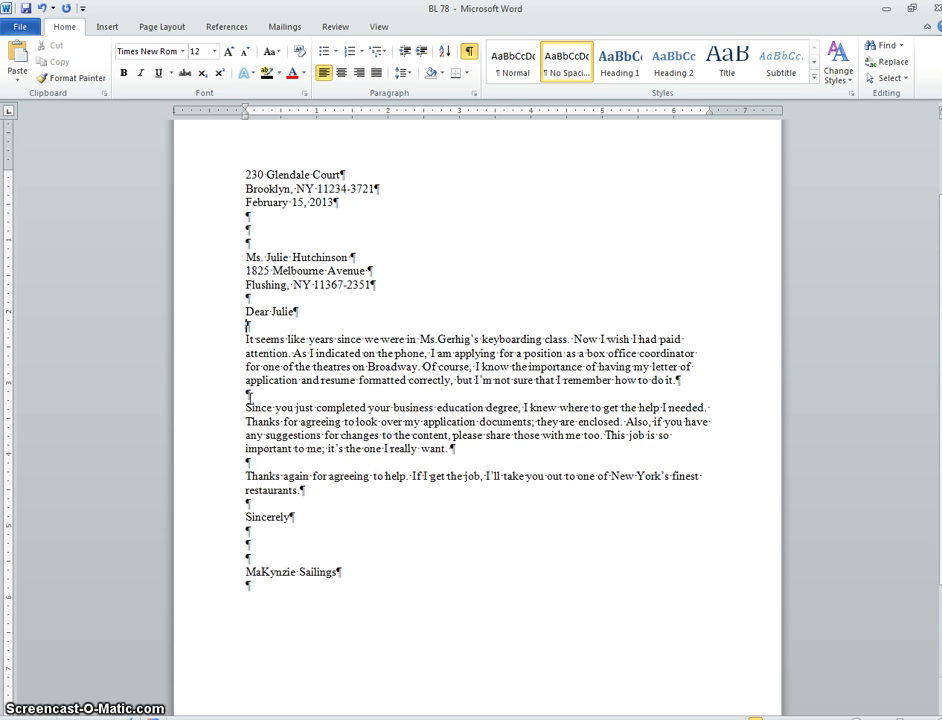
click(248, 393)
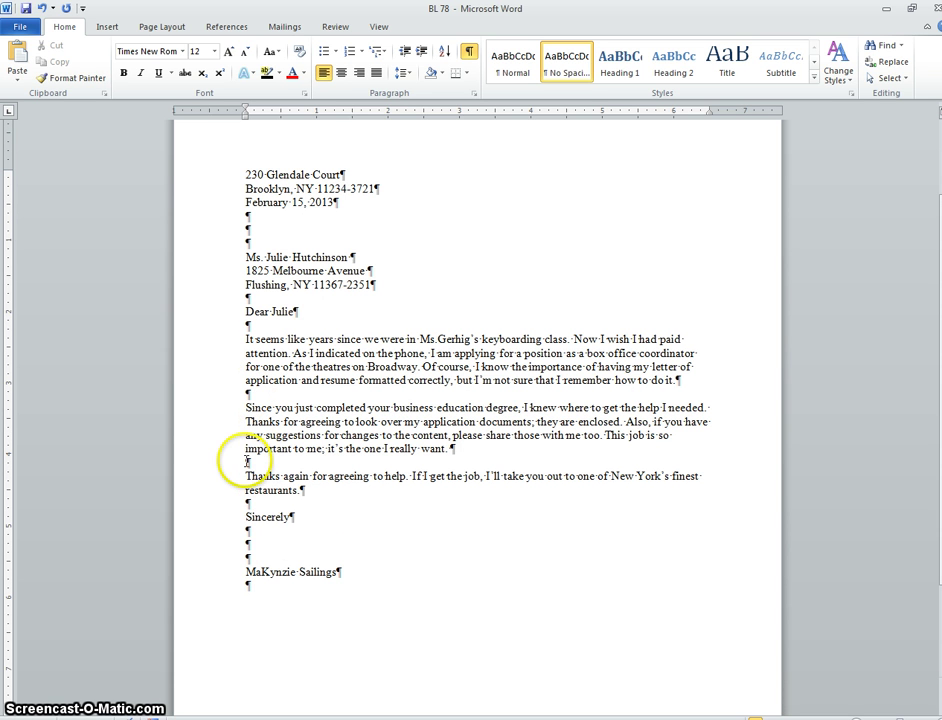
Review the blank lines between the complimentary close and the writer's typed name, and the line below the name
click(248, 531)
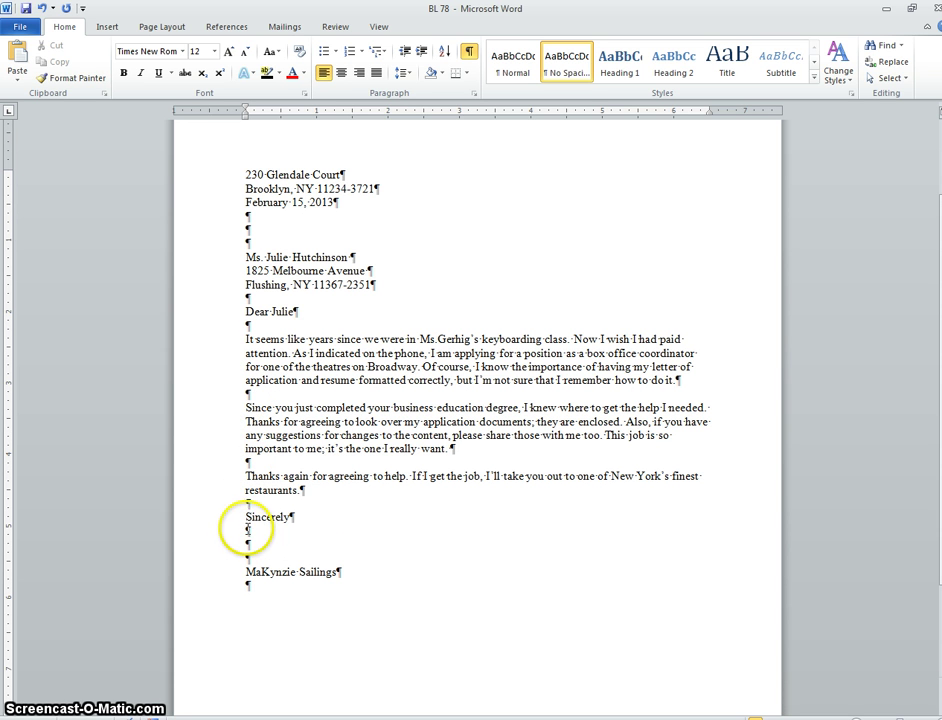
drag(248, 532, 238, 558)
scroll(252, 505, down, 2)
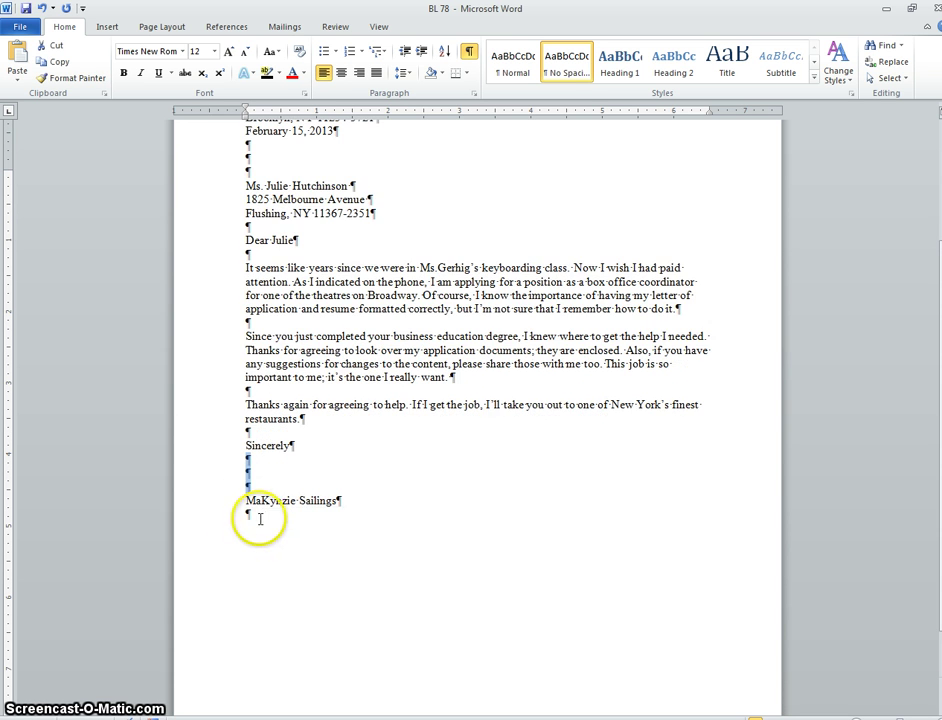
click(252, 540)
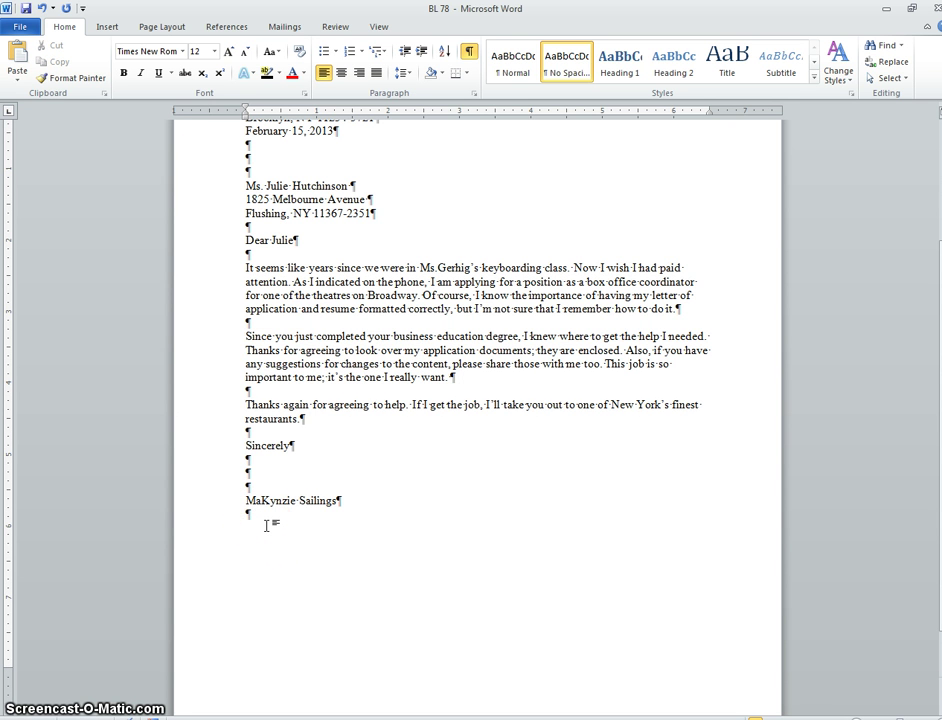
click(286, 516)
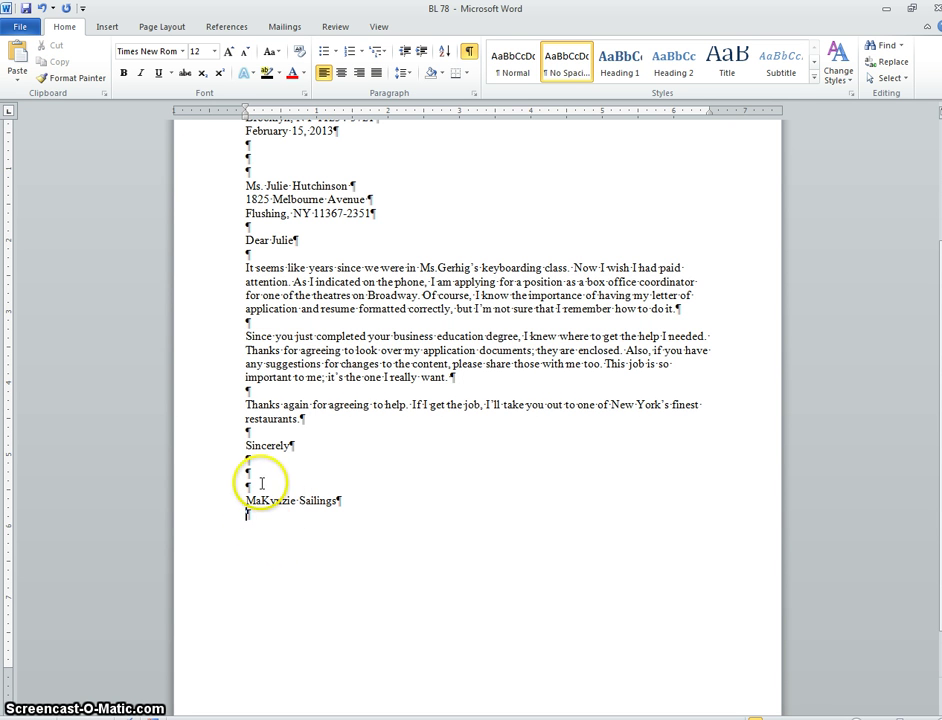
click(309, 570)
Remove one blank line directly above the recipient's name and put it back
scroll(310, 540, up, 5)
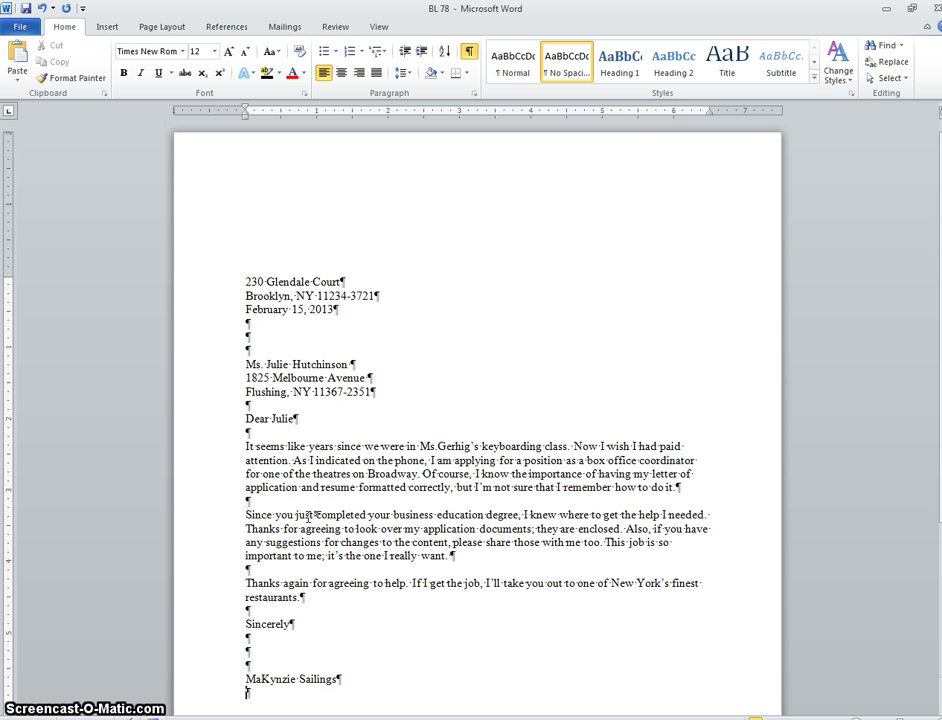
click(241, 363)
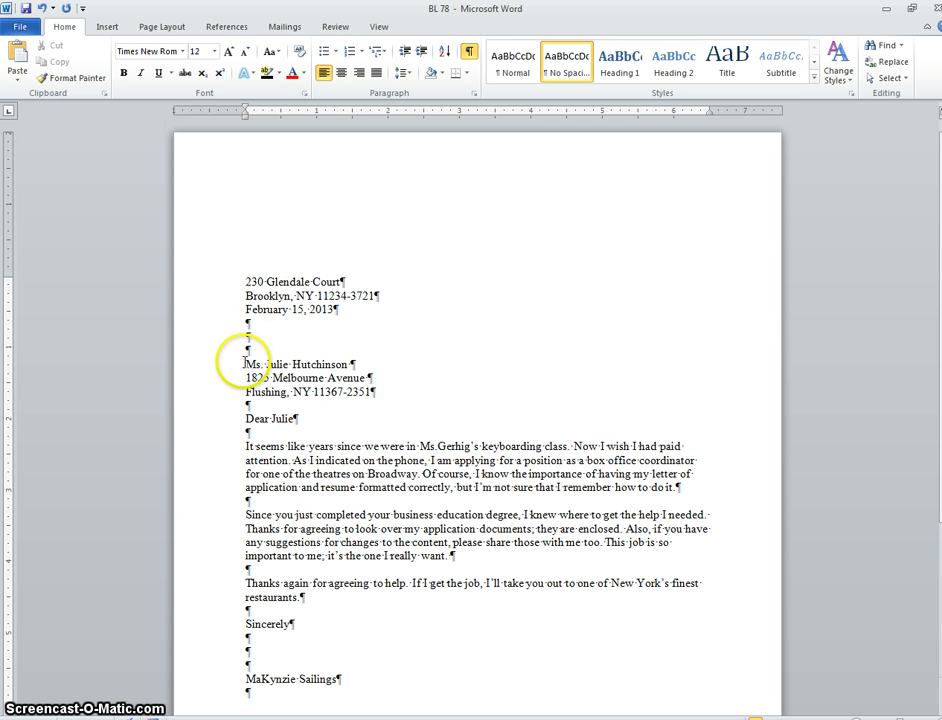
key(BackSpace)
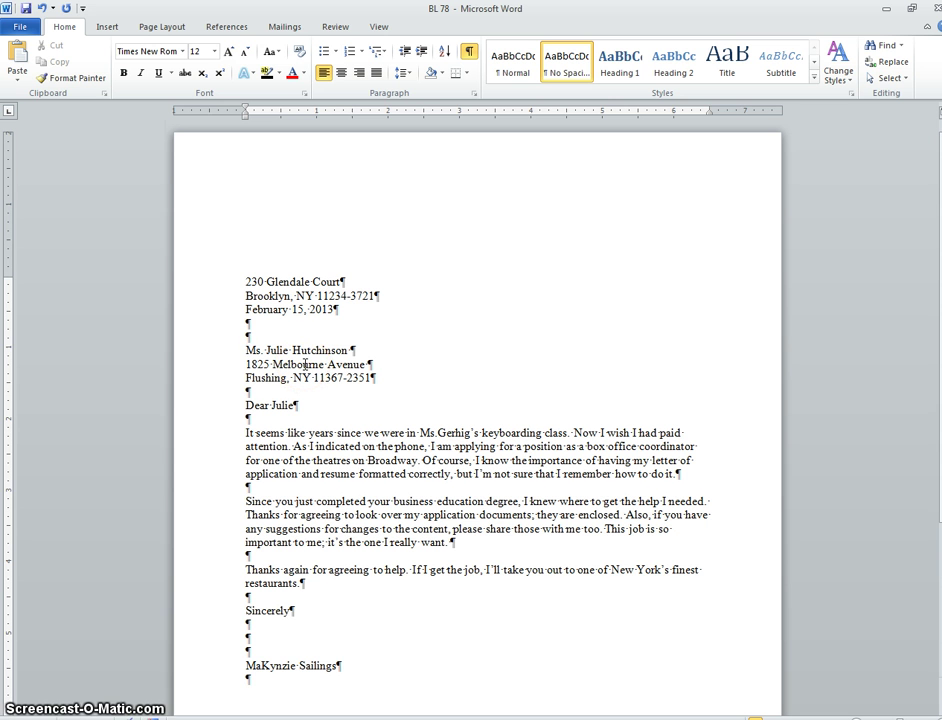
key(Return)
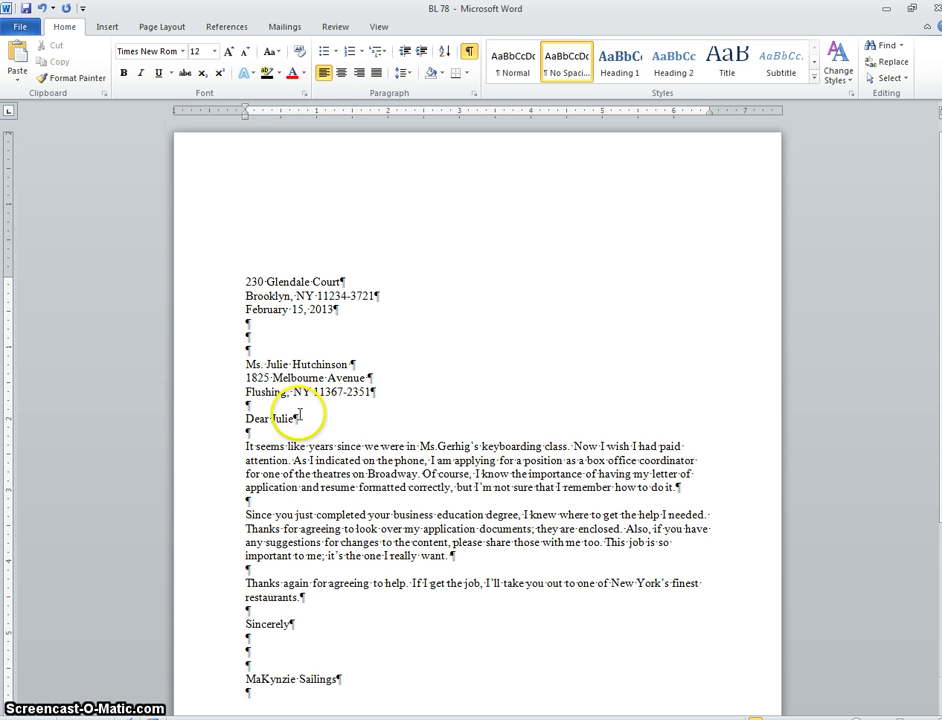
Add a second blank line between the recipient's address and the salutation, and remove it again
scroll(290, 400, down, 2)
click(251, 335)
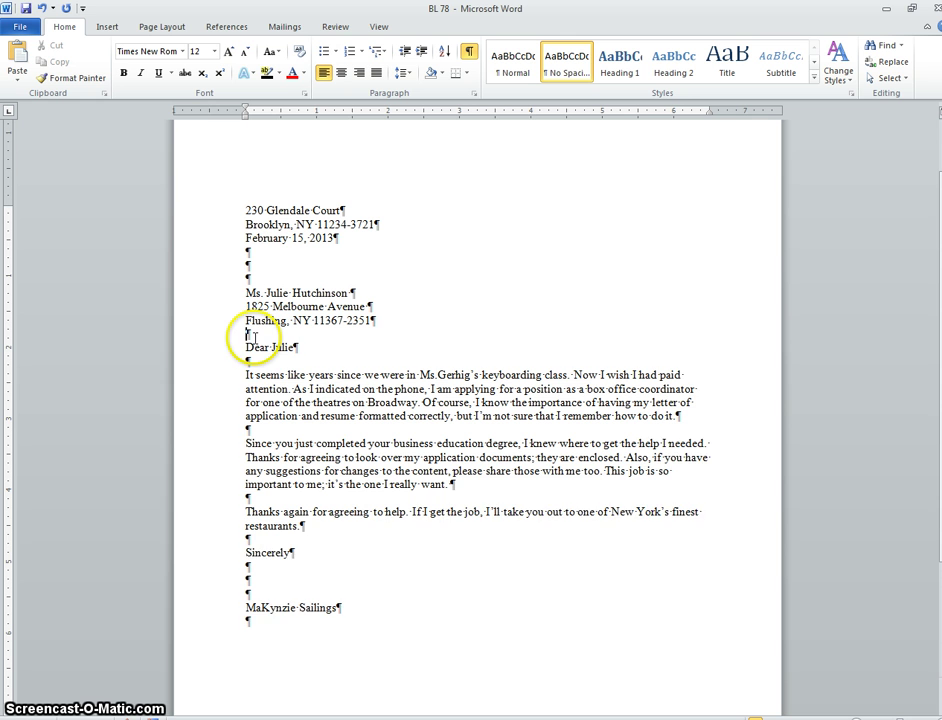
key(Return)
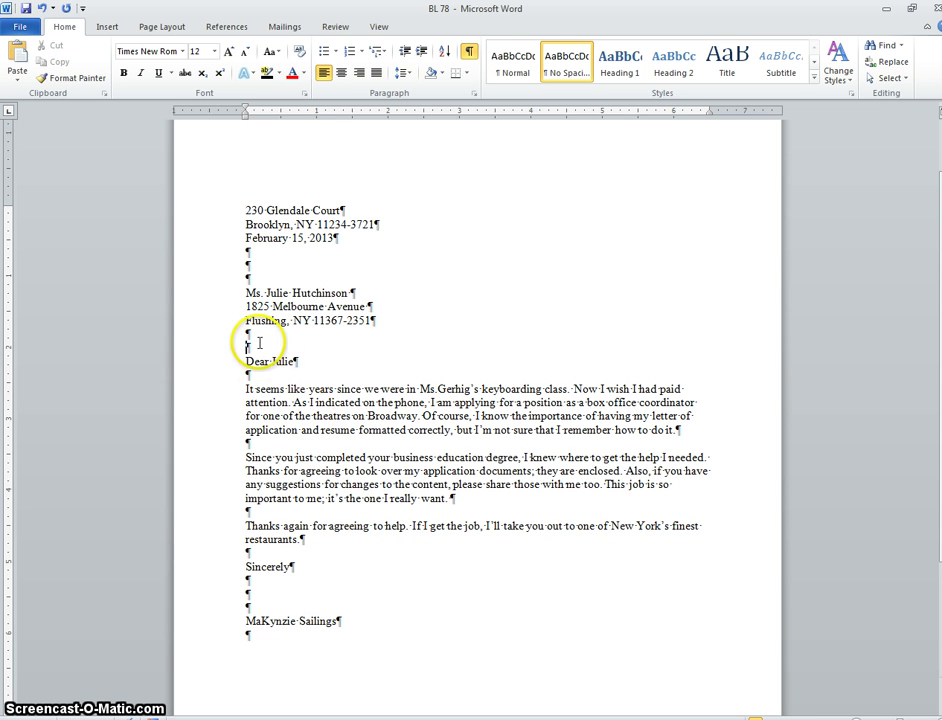
click(258, 412)
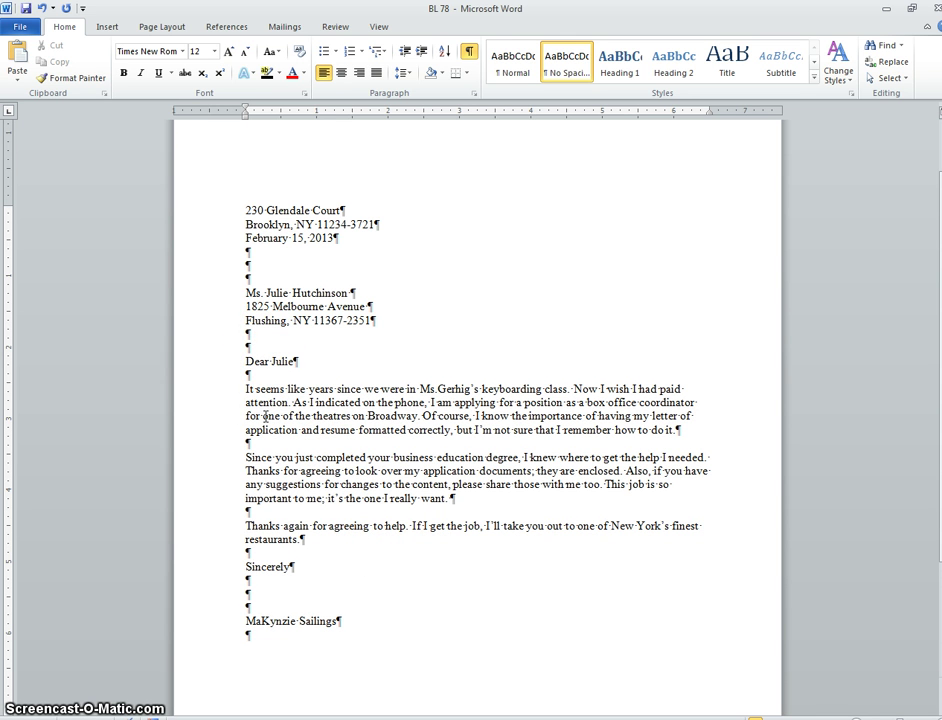
key(BackSpace)
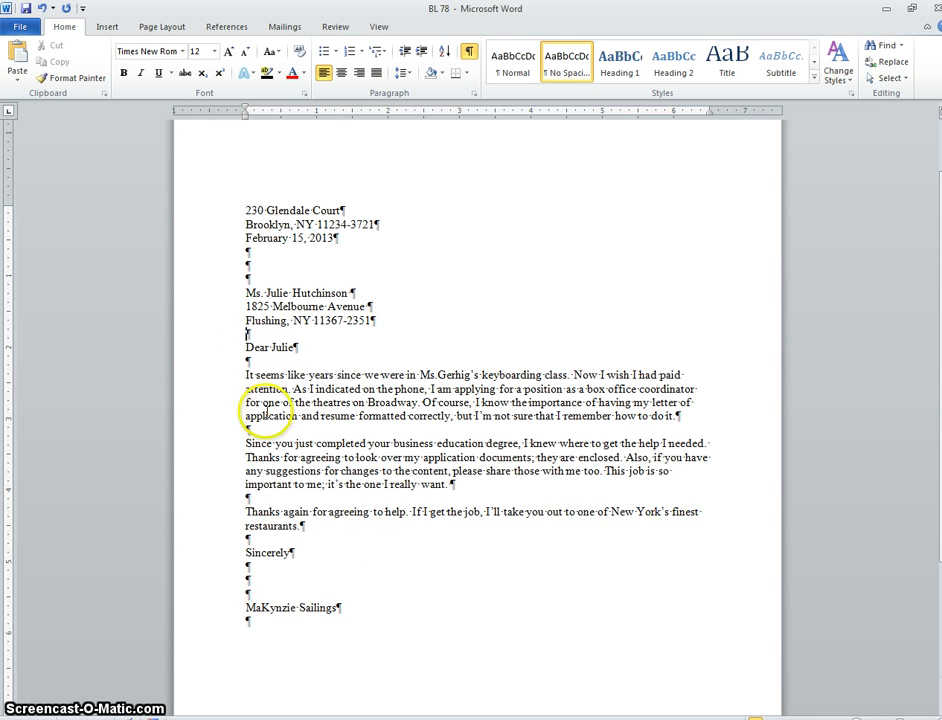
Indent the first line of the first body paragraph and remove the indent again
click(244, 376)
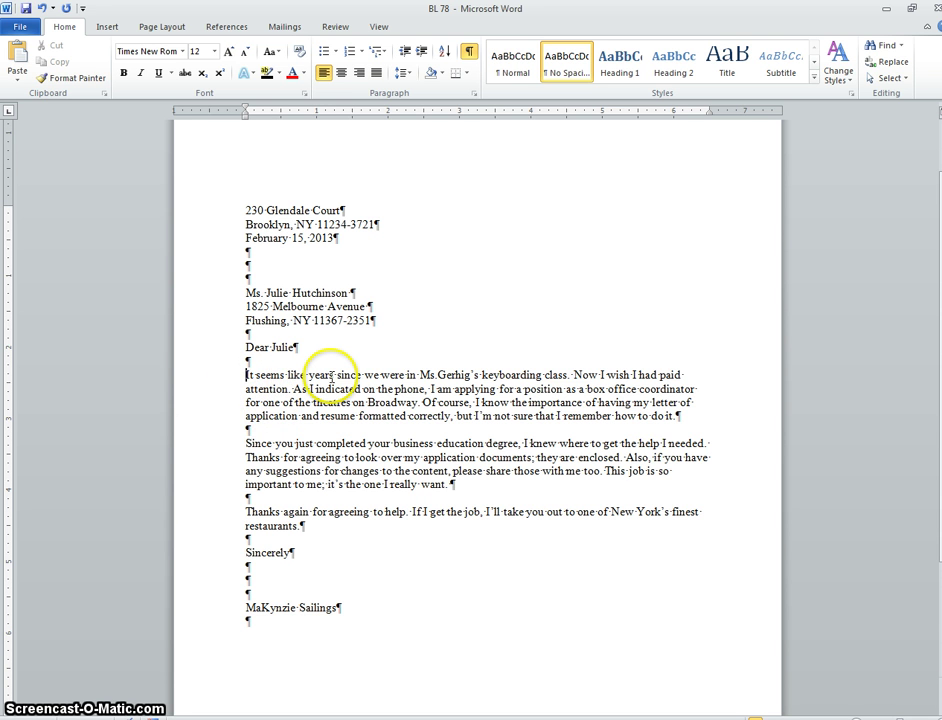
key(Tab)
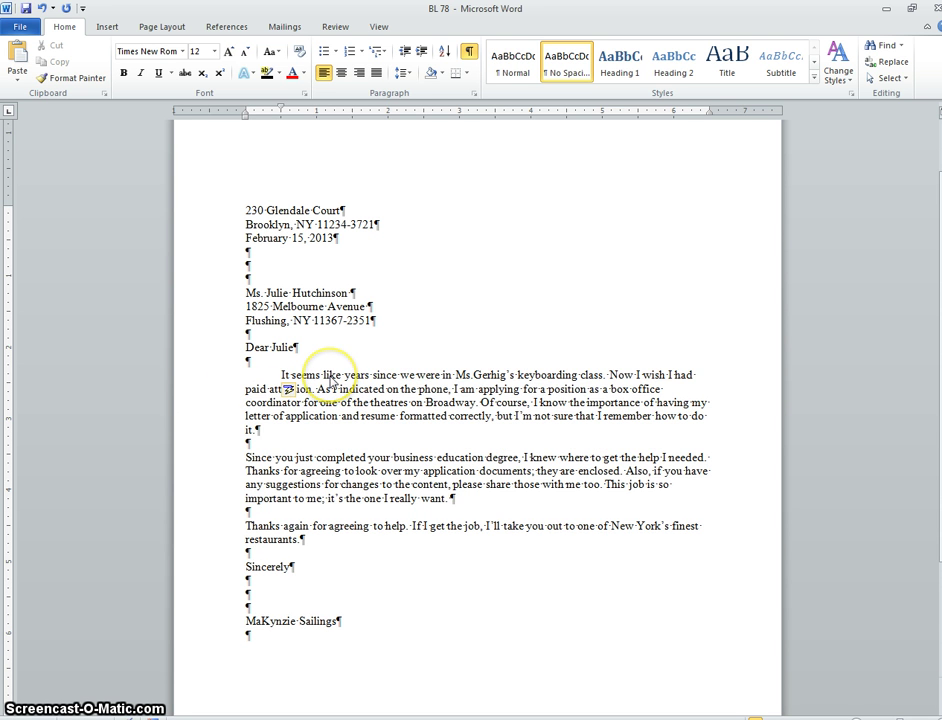
key(BackSpace)
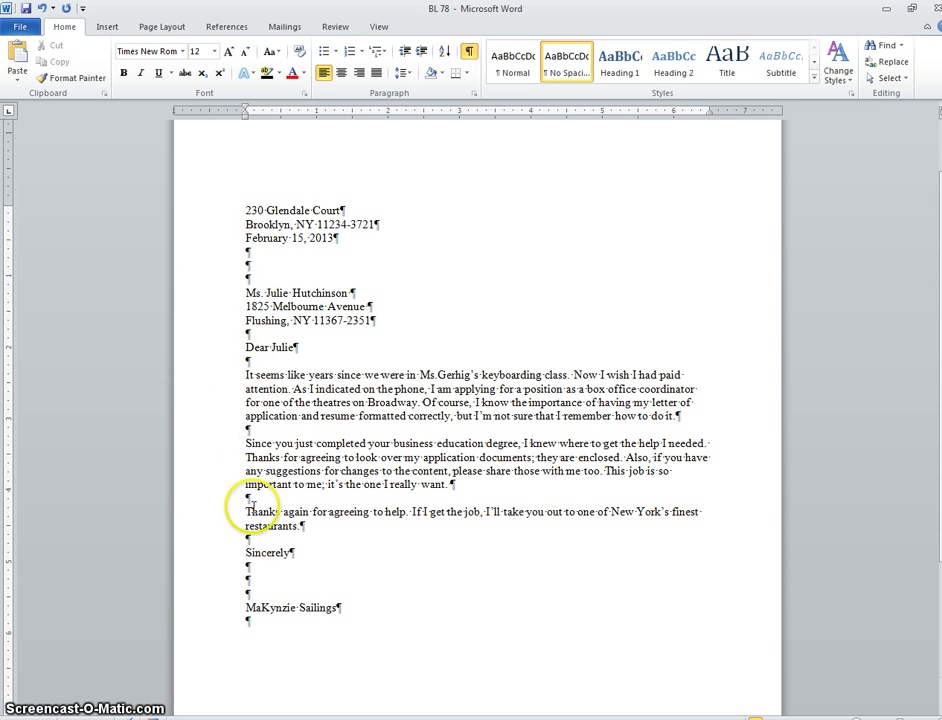
drag(246, 470, 252, 542)
Add a comma after "Sincerely" and a colon after the salutation, and delete both punctuation marks again
click(250, 560)
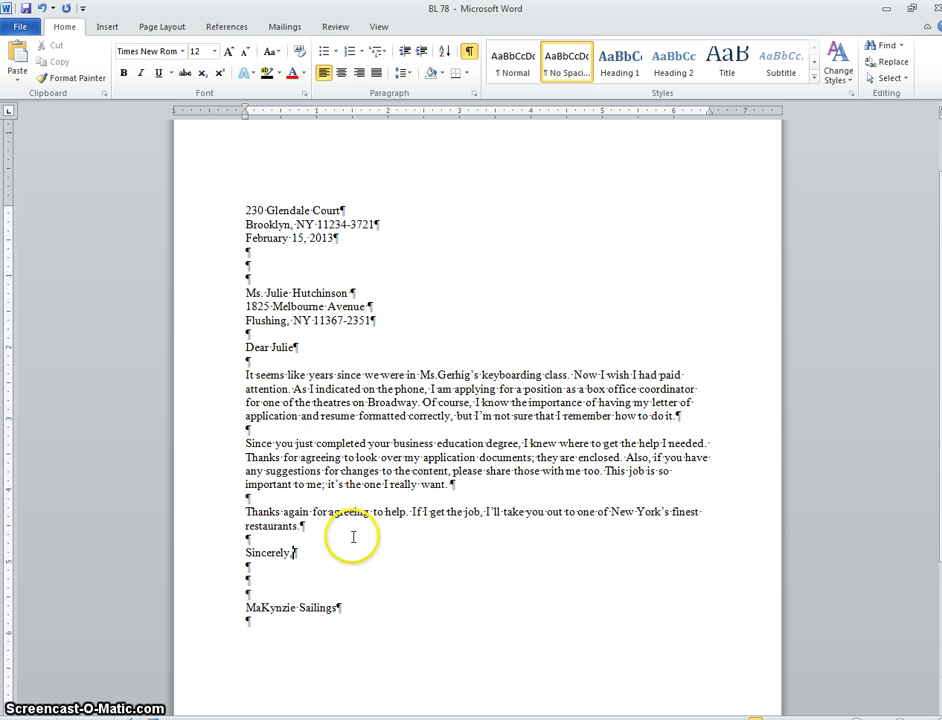
click(292, 347)
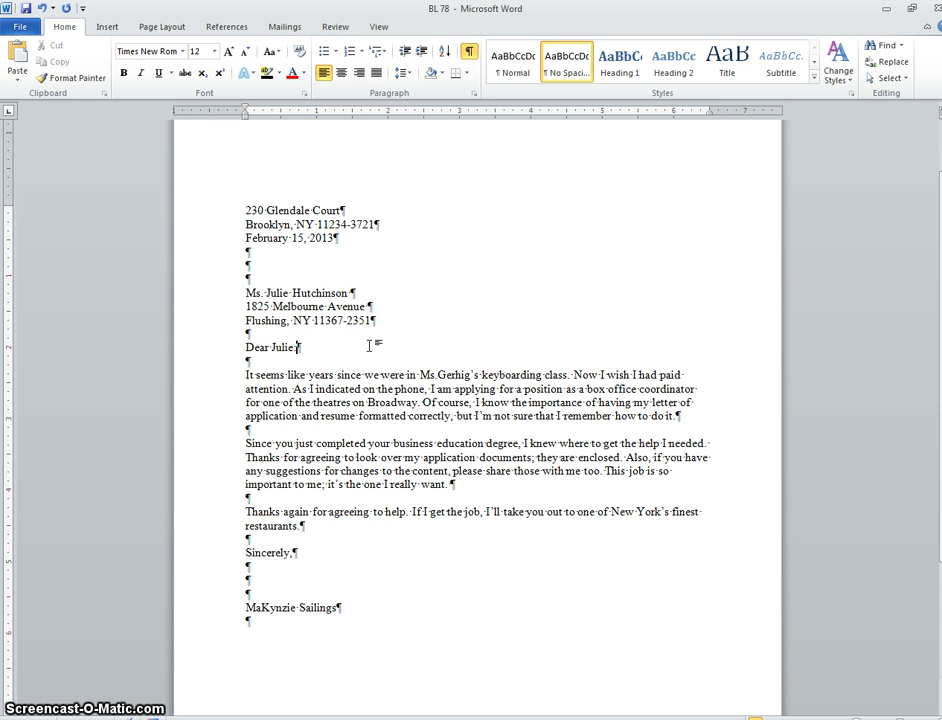
click(295, 552)
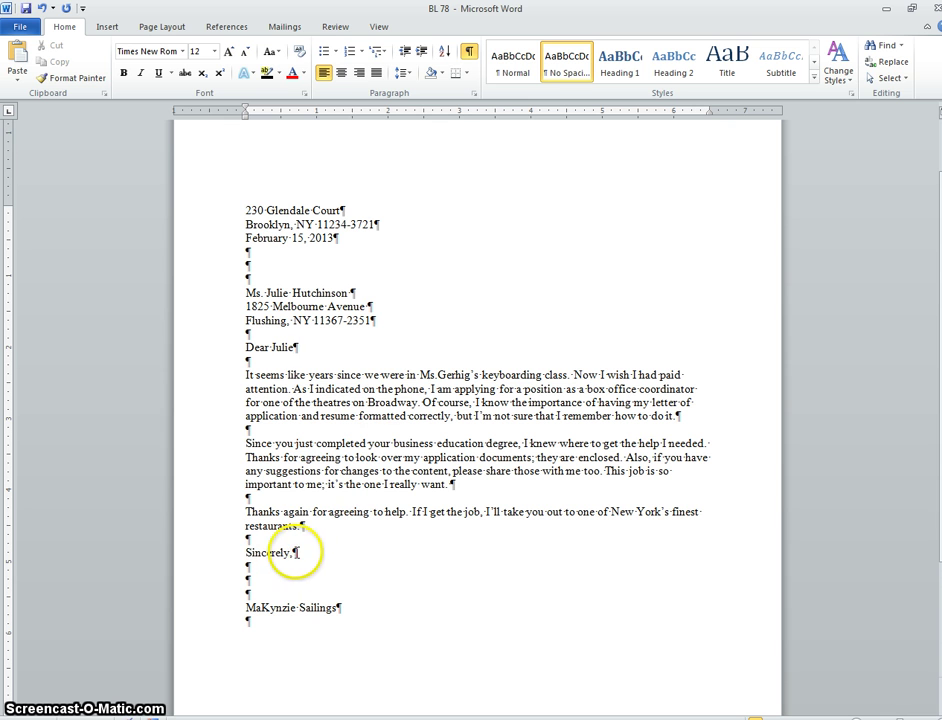
key(BackSpace)
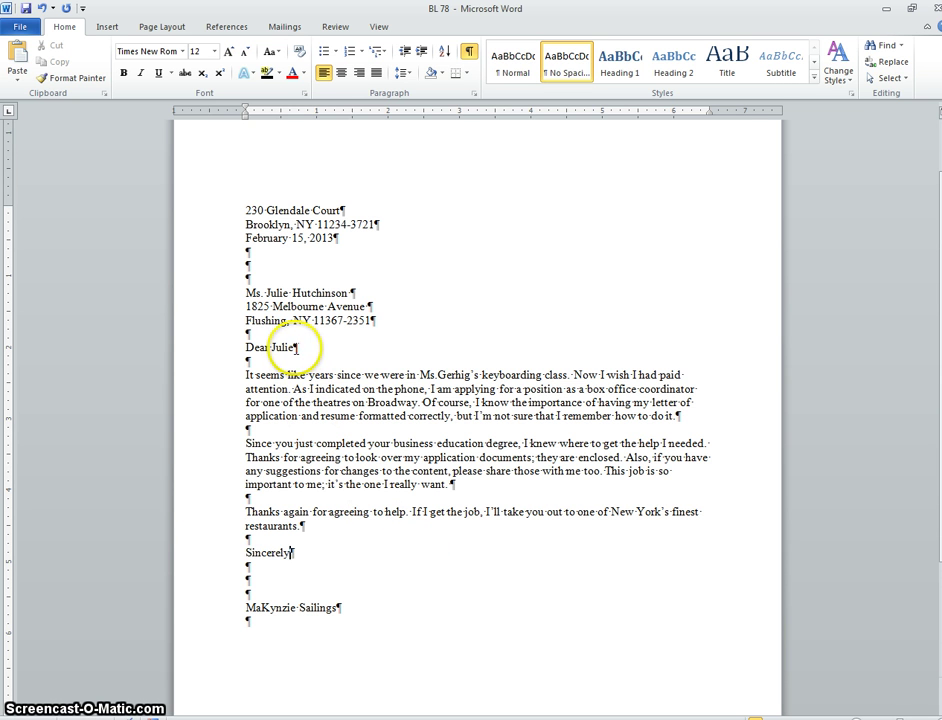
click(296, 347)
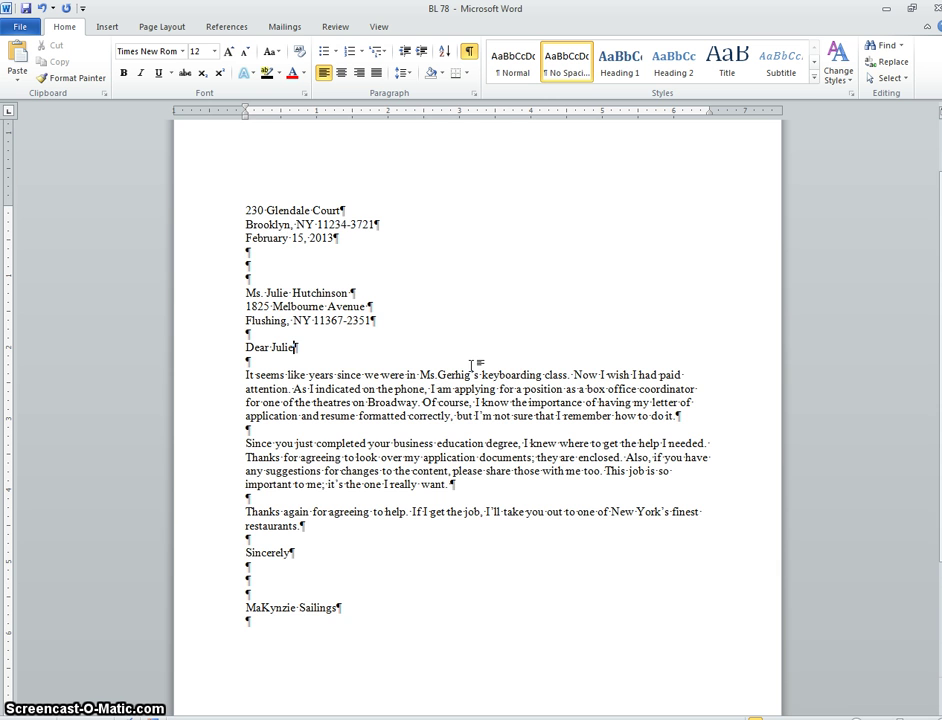
Delete the three blank lines between the date and the recipient's name
scroll(472, 366, up, 2)
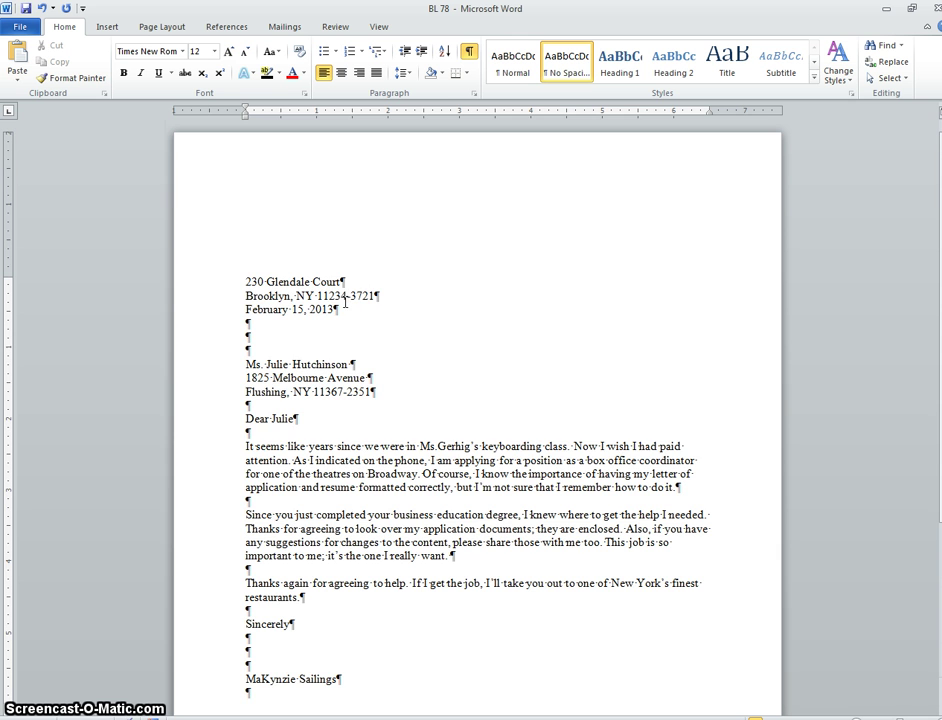
scroll(345, 300, down, 1)
click(242, 330)
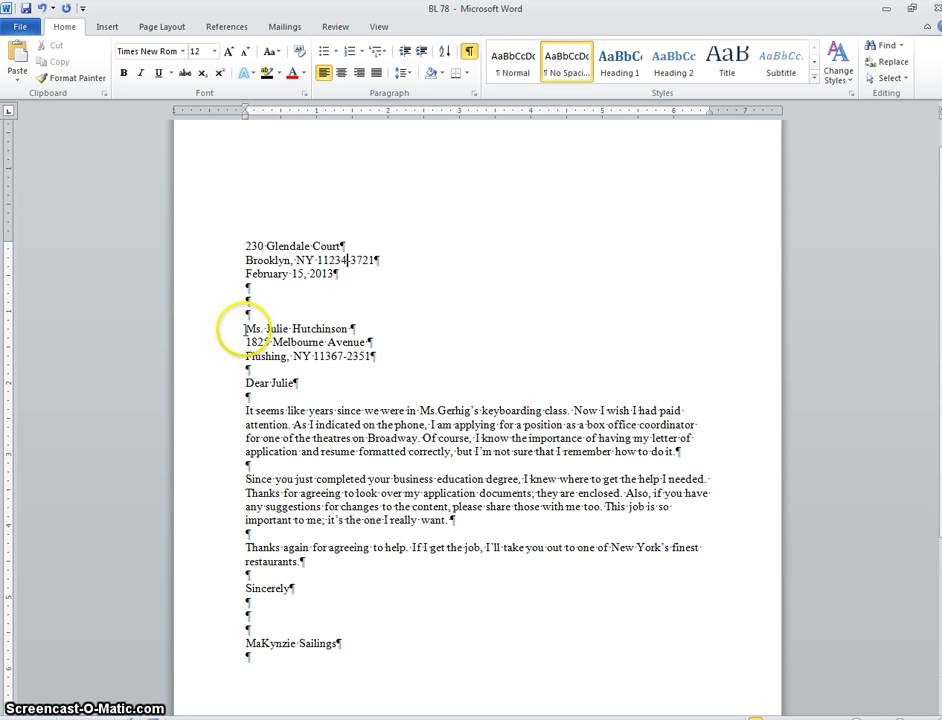
key(BackSpace)
key(BackSpace)
key(BackSpace)
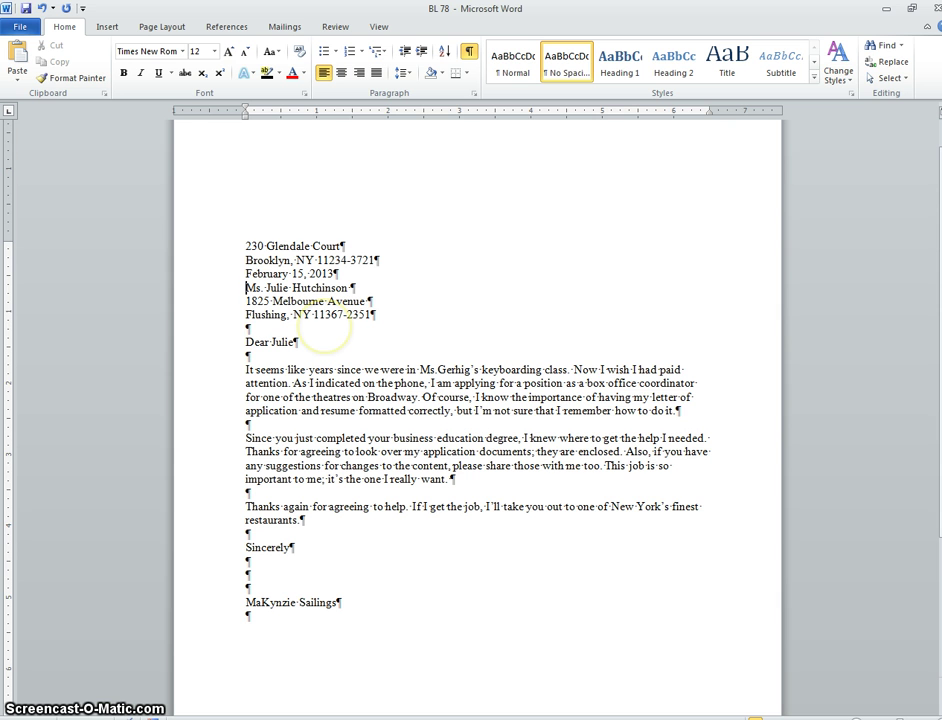
Delete the blank line above the salutation and the one below it
key(Down)
key(BackSpace)
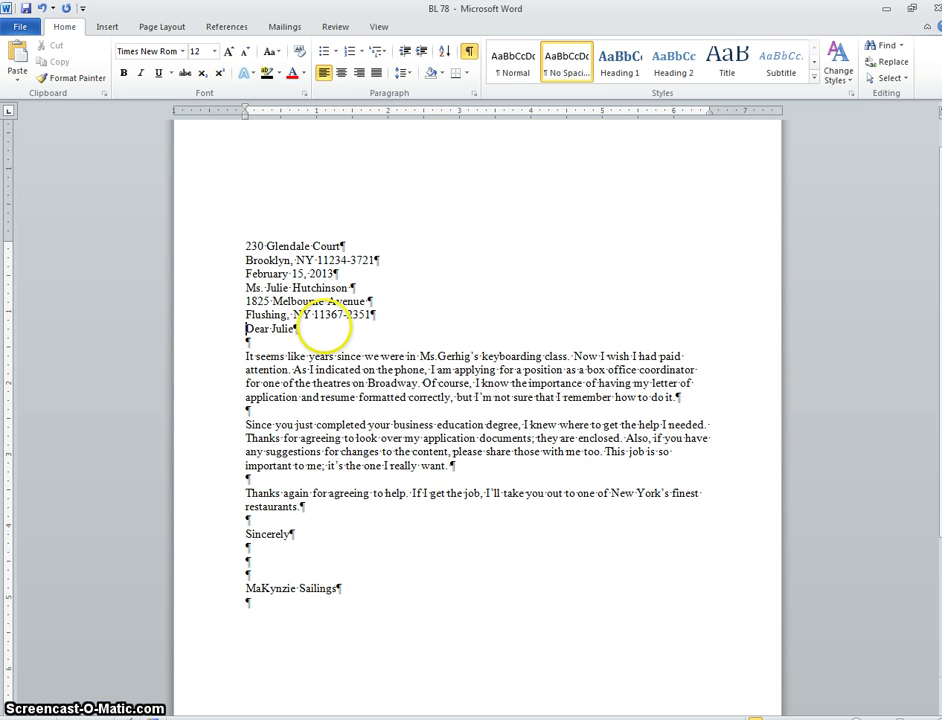
key(BackSpace)
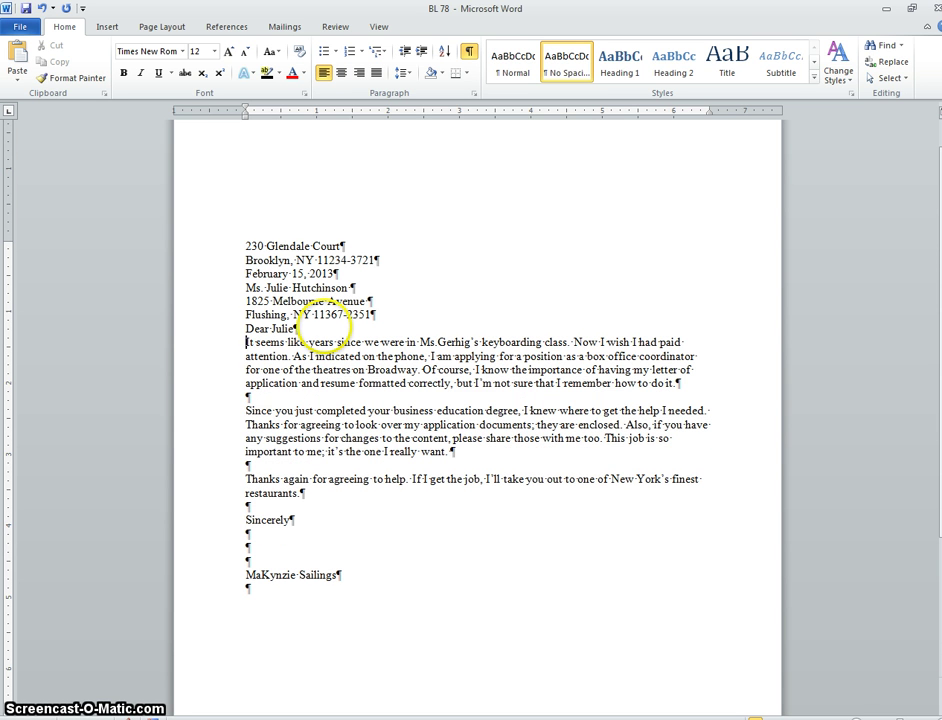
Delete the blank lines that separate the three body paragraphs
key(Down)
key(Down)
key(Down)
key(Down)
key(BackSpace)
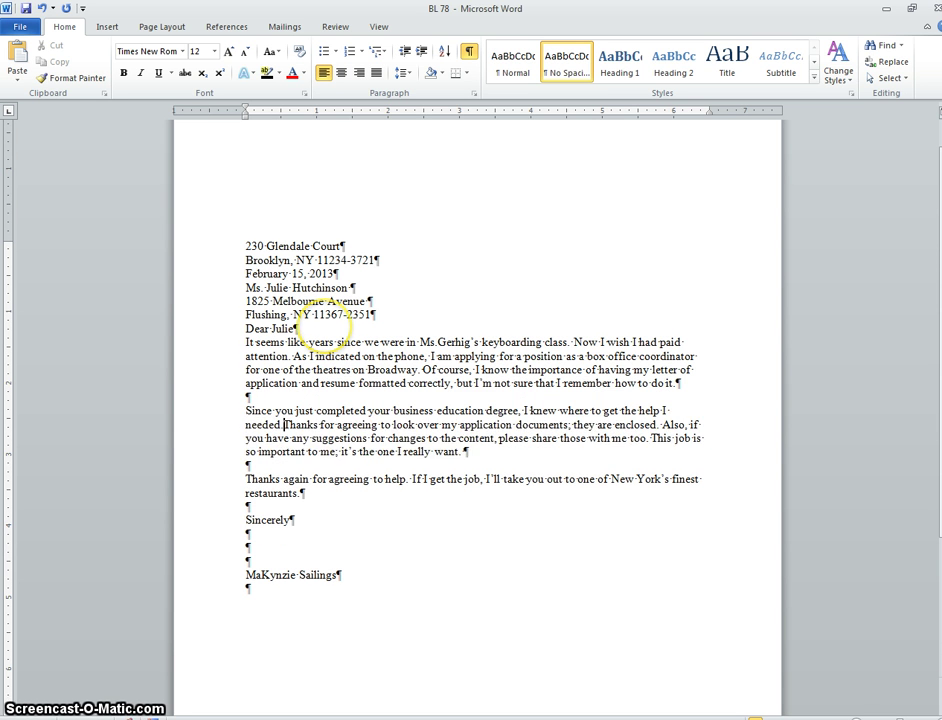
click(246, 410)
key(BackSpace)
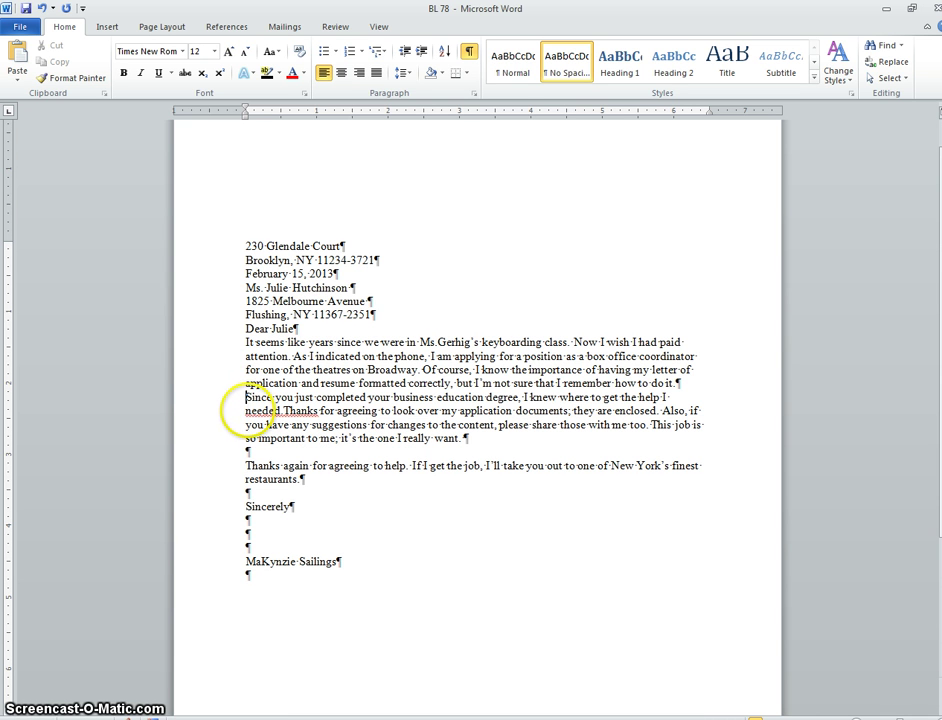
click(247, 466)
key(BackSpace)
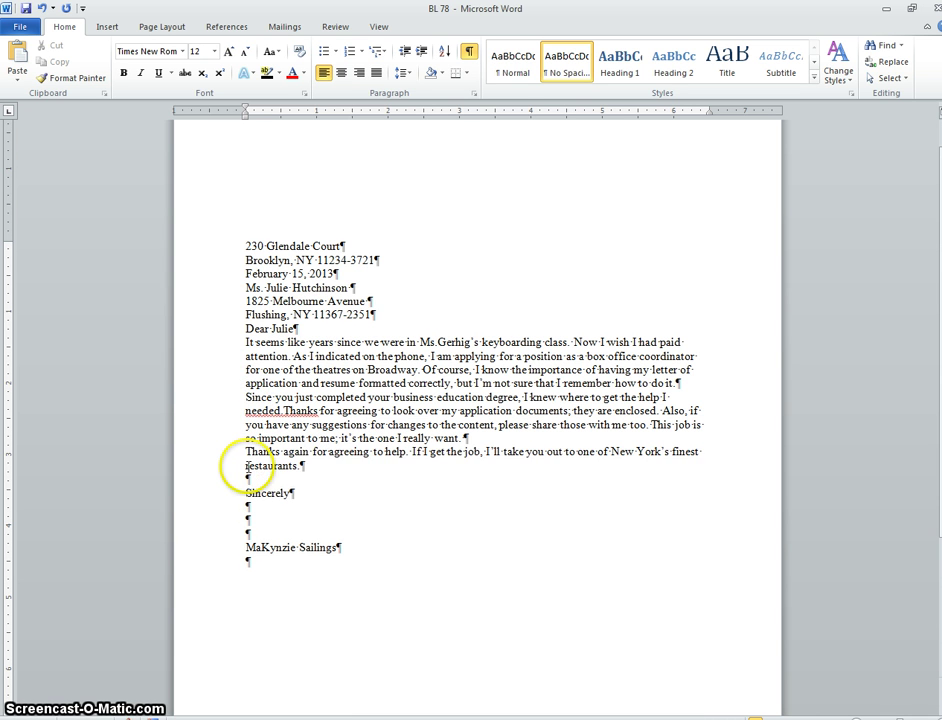
Delete the blank line above "Sincerely" and the three blank lines between it and the writer's name
click(247, 493)
key(BackSpace)
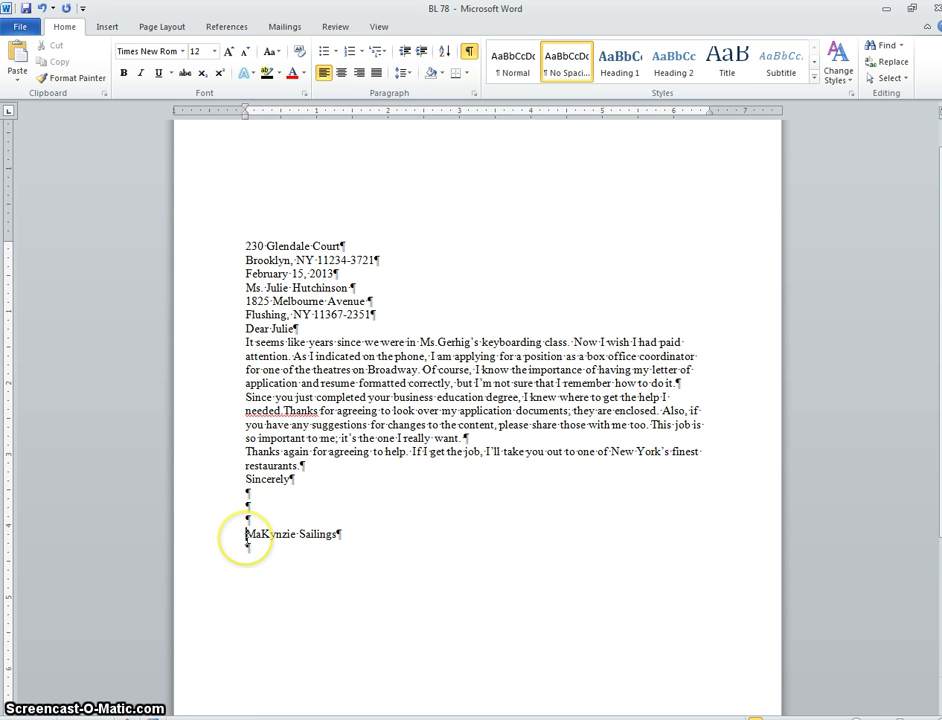
key(BackSpace)
key(BackSpace)
key(BackSpace)
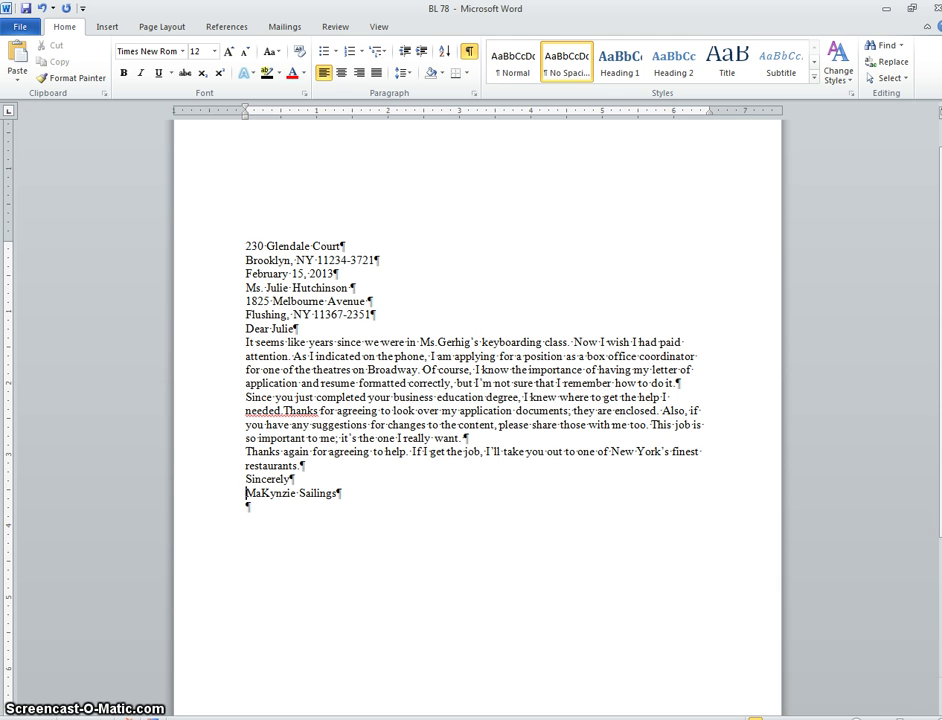
Run the return address's street line, city line and the date together on one line, separated by slashes
click(244, 261)
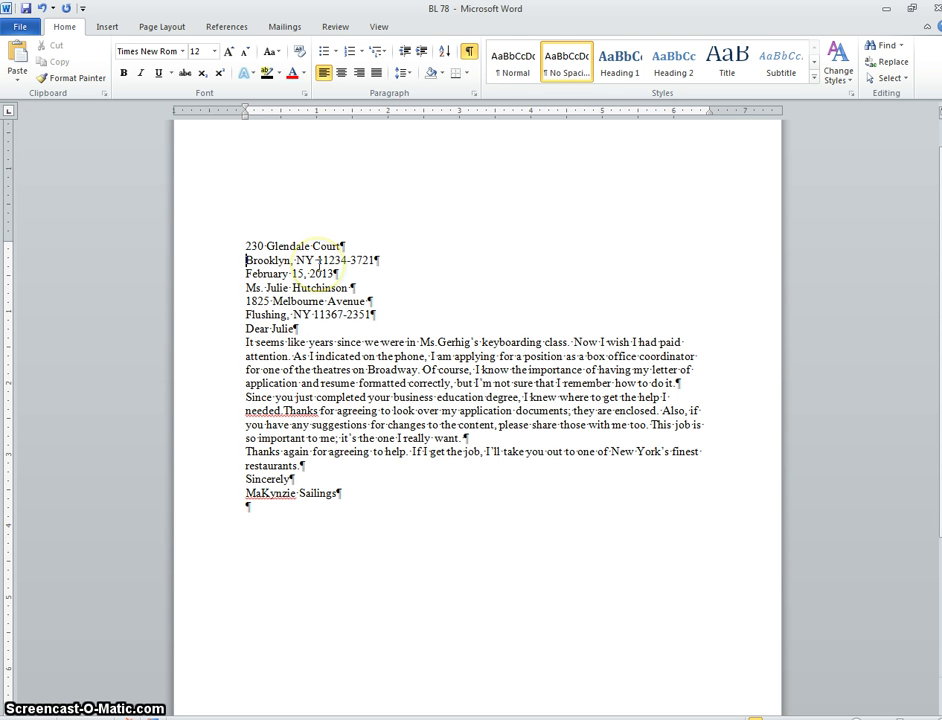
key(BackSpace)
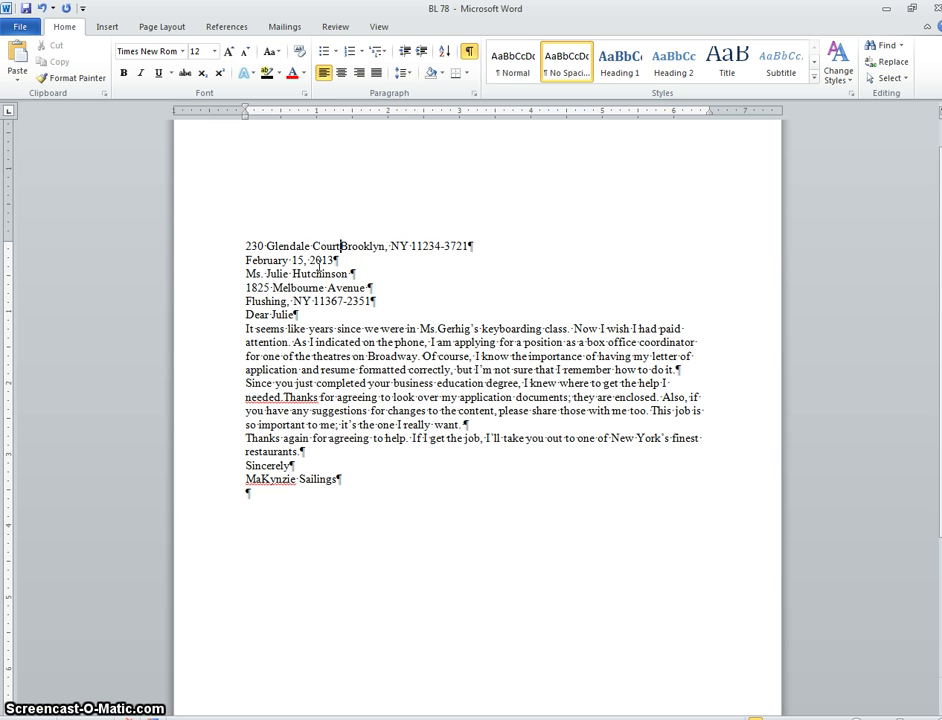
text(/)
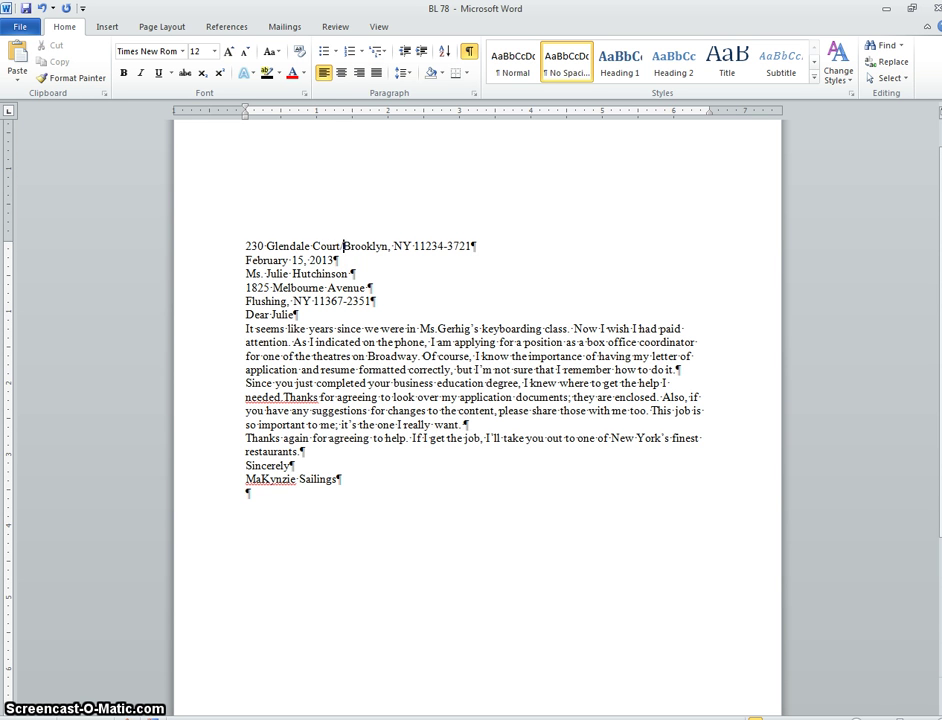
click(246, 261)
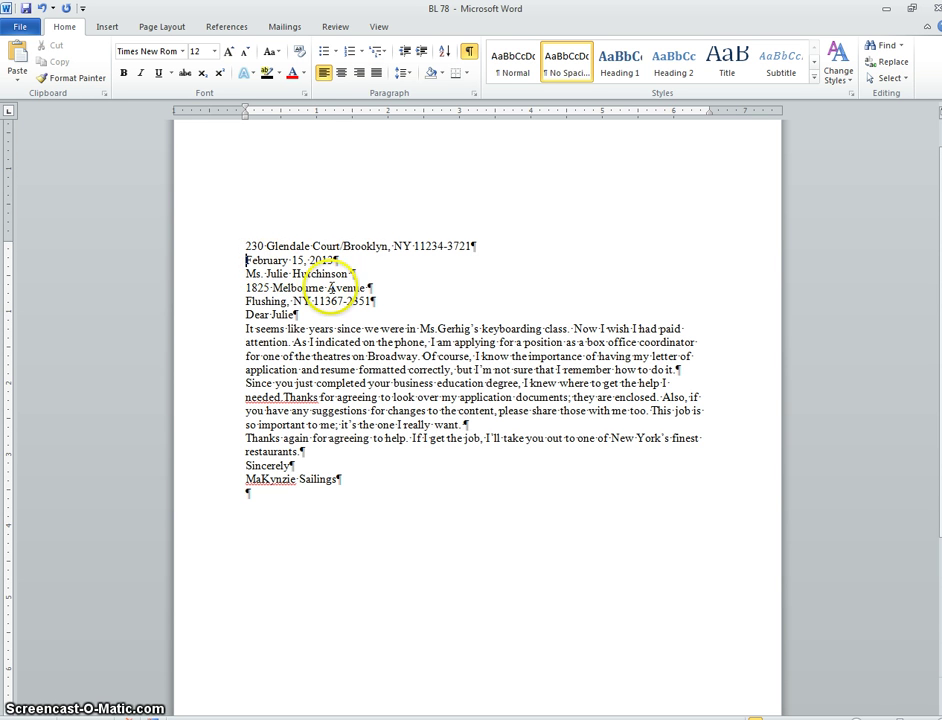
key(BackSpace)
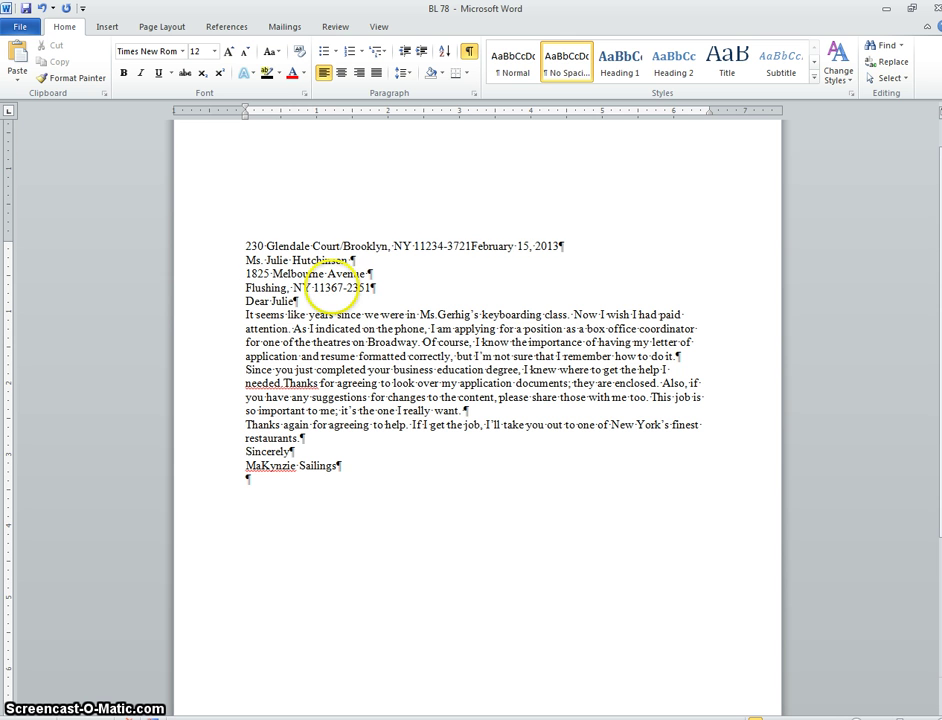
text(/)
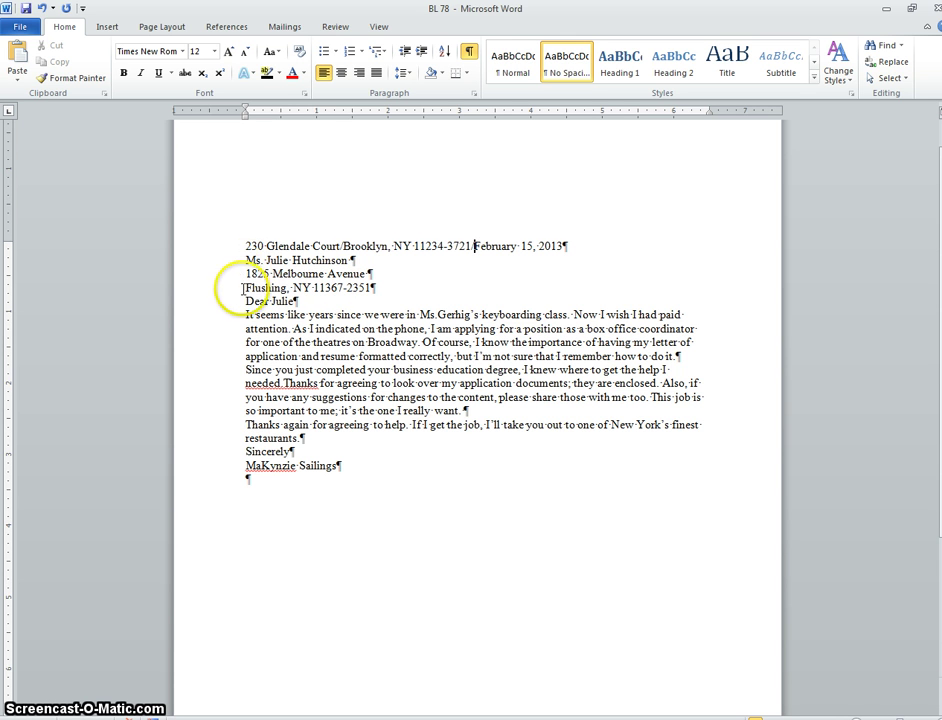
Run the recipient's name, street and city lines together on one line, separated by slashes
key(BackSpace)
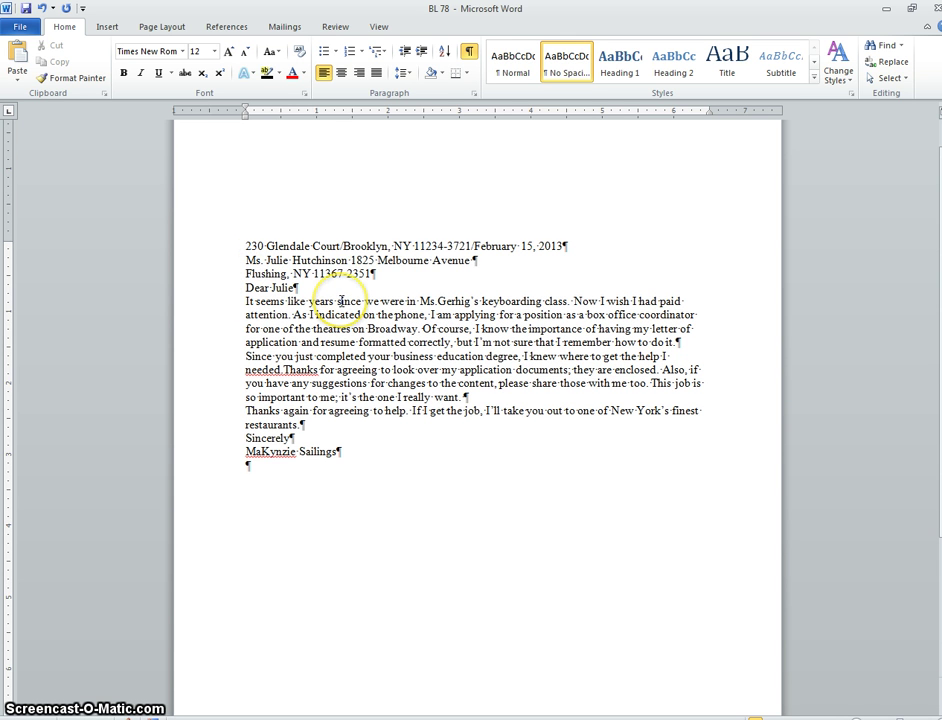
text(/)
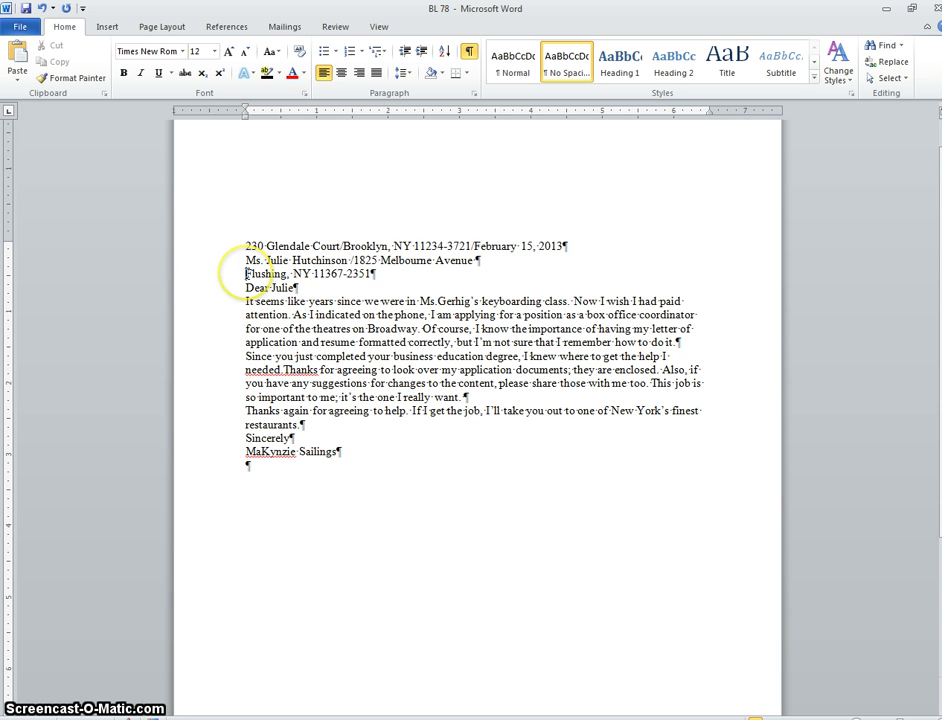
key(BackSpace)
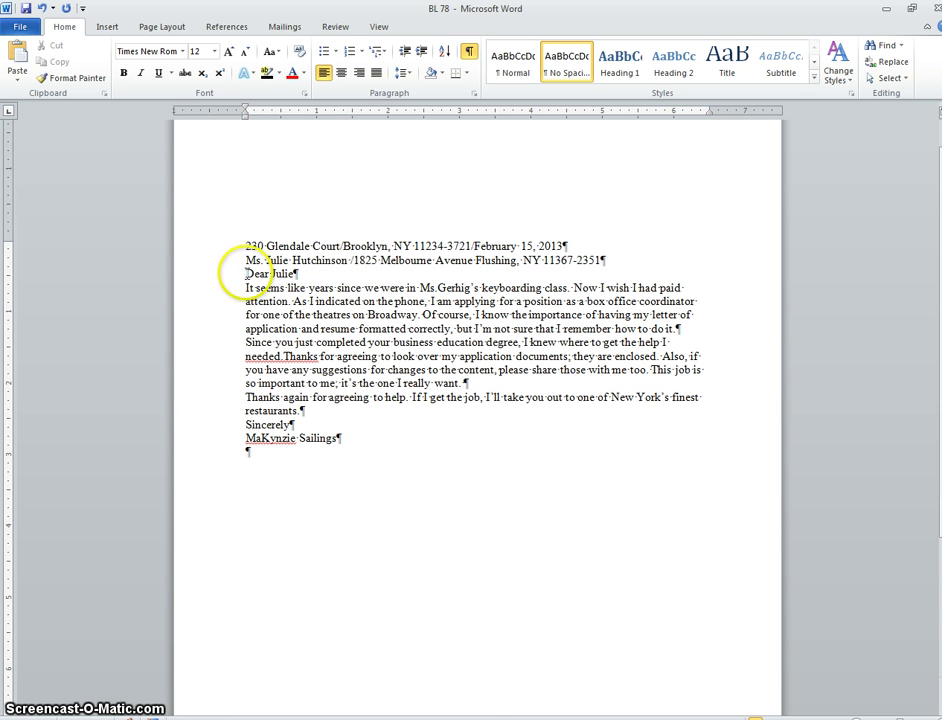
text(/)
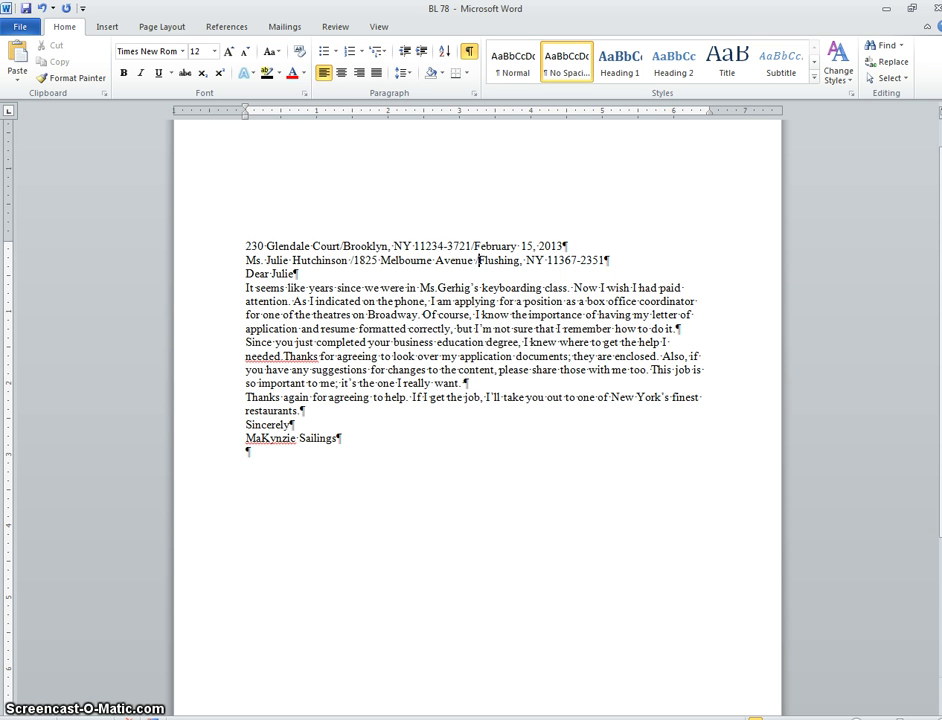
Replace the slashes in the return address line with line breaks, putting street, city and date on separate lines
click(344, 245)
key(BackSpace)
key(Return)
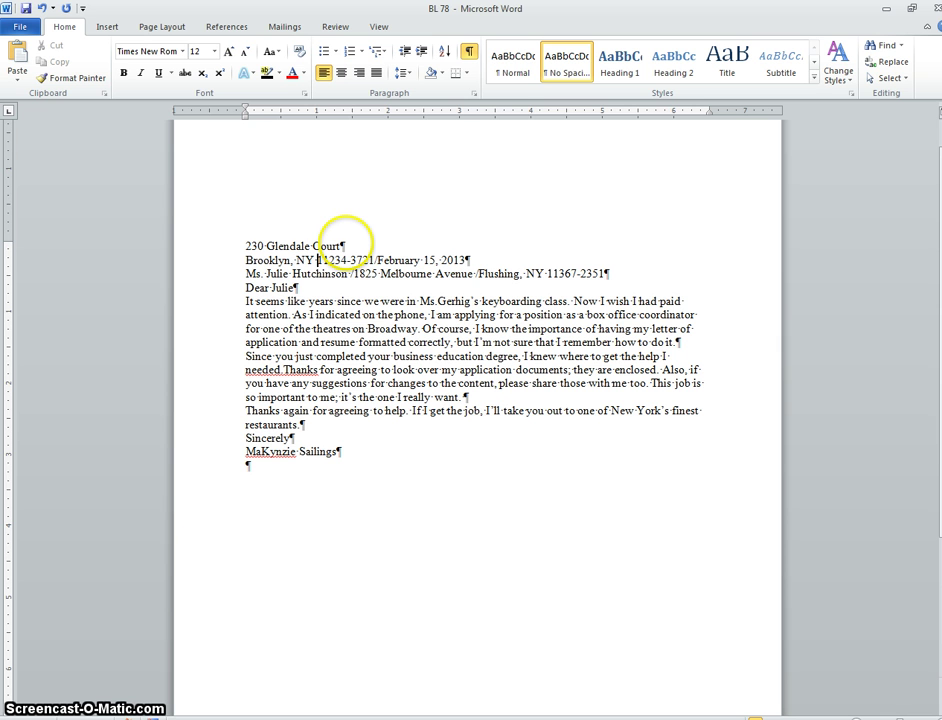
key(BackSpace)
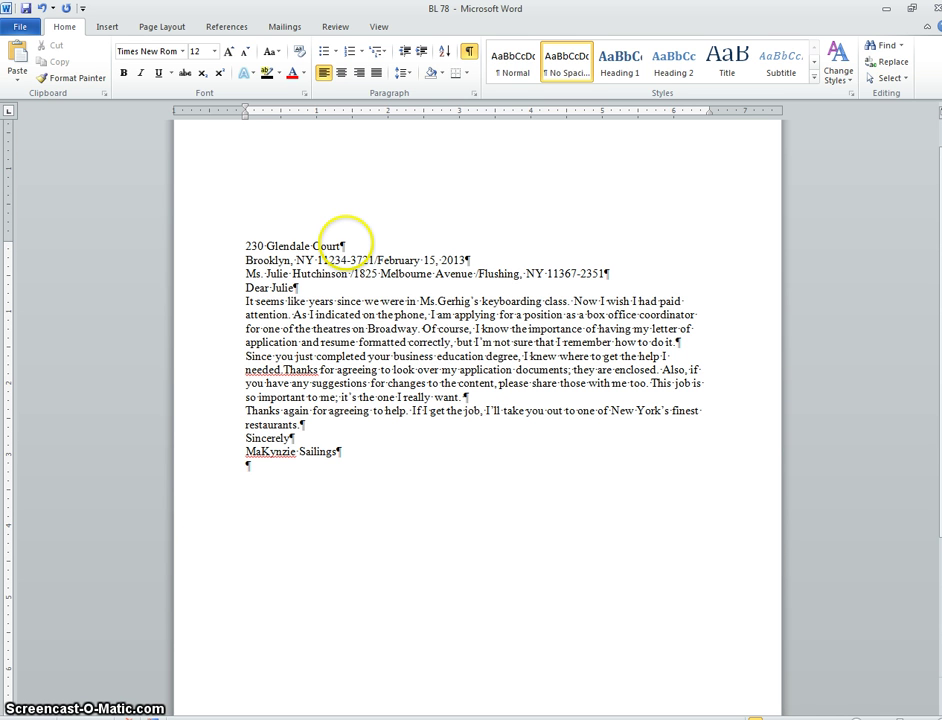
key(Return)
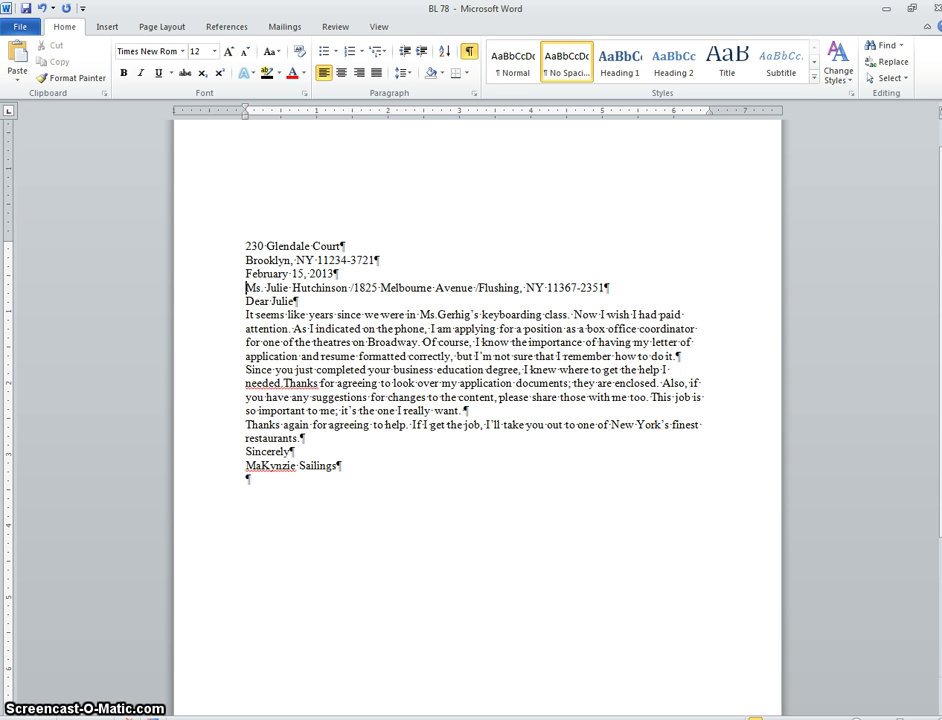
Insert three blank lines between the date and the recipient's name
key(Return)
key(Return)
key(Return)
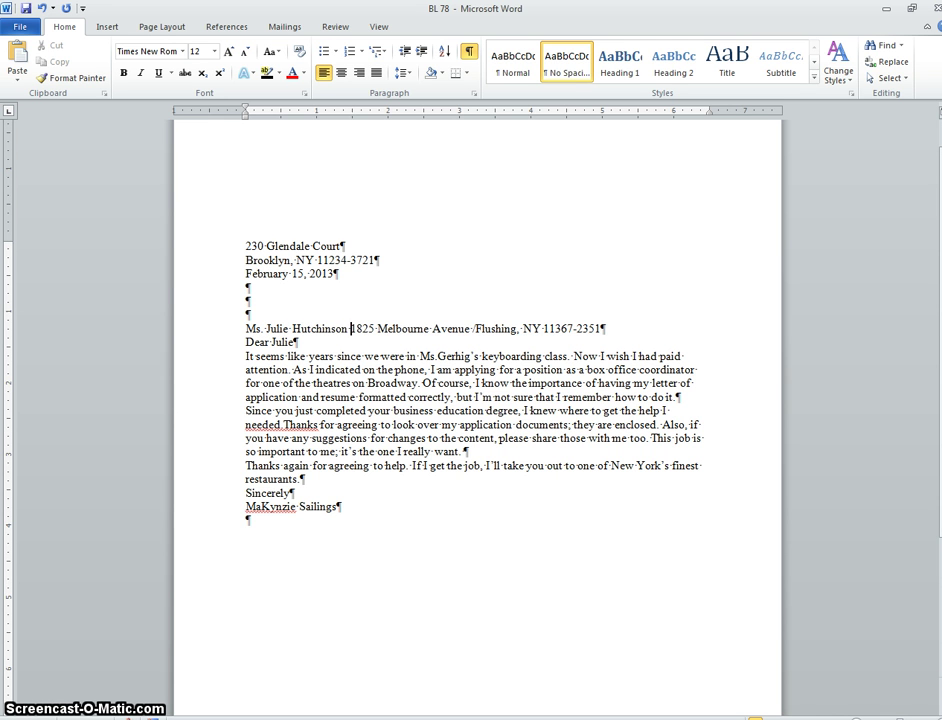
Replace the slashes in the recipient's line with line breaks, putting name, street and city on separate lines
key(Return)
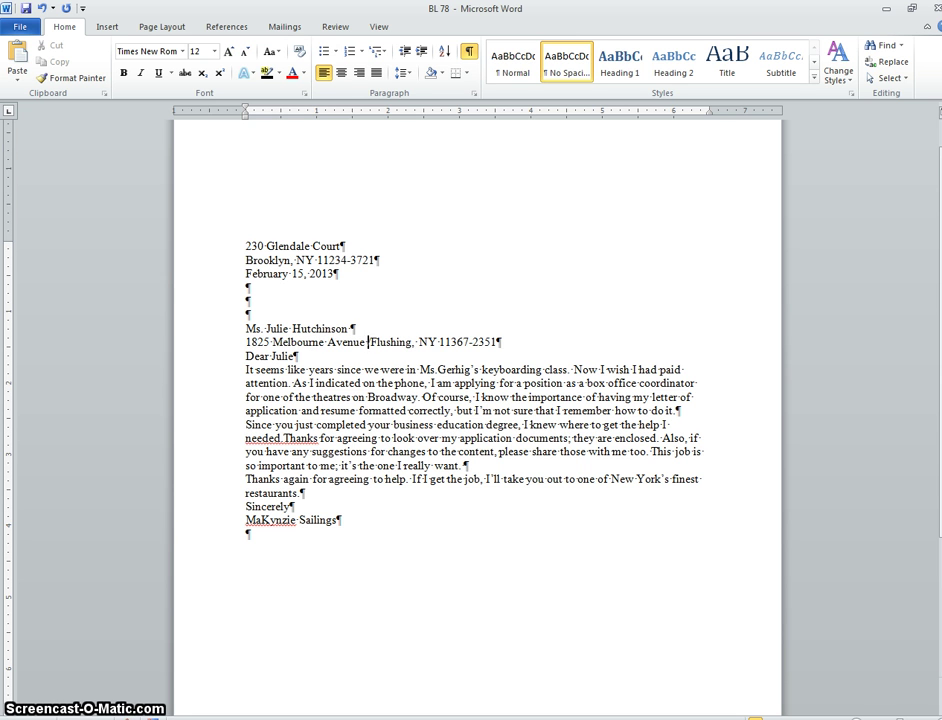
key(BackSpace)
key(Return)
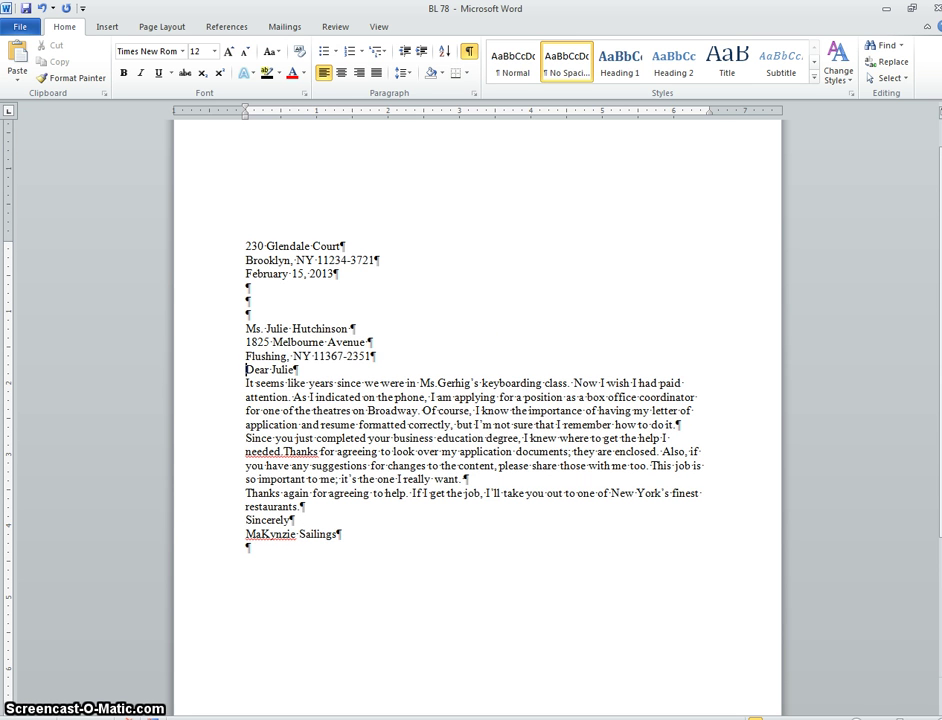
Insert one blank line above and below the salutation and one between each of the three body paragraphs
key(Return)
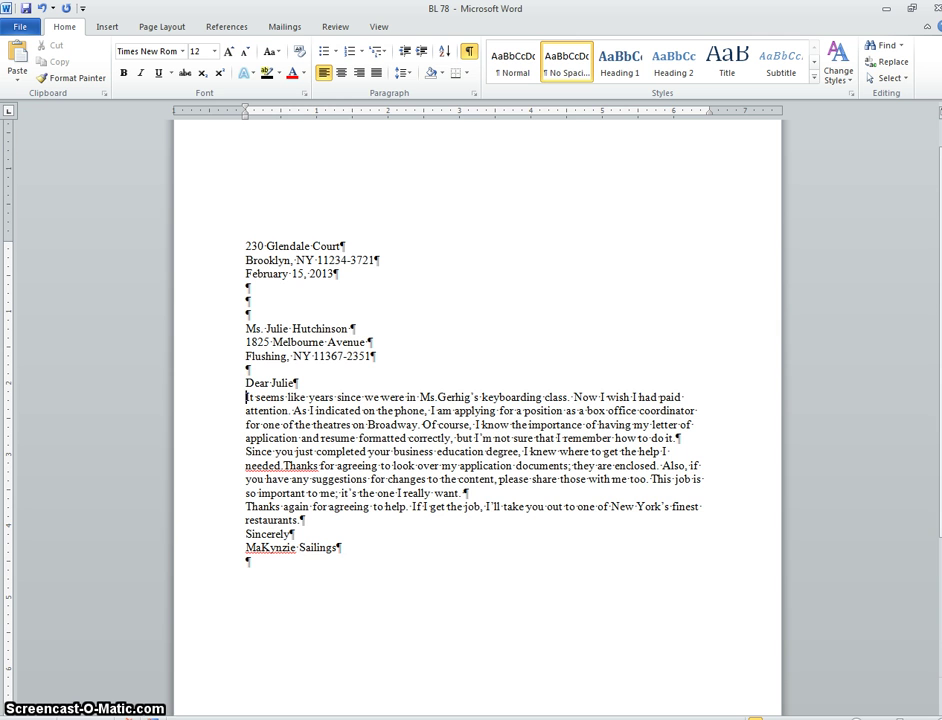
key(Return)
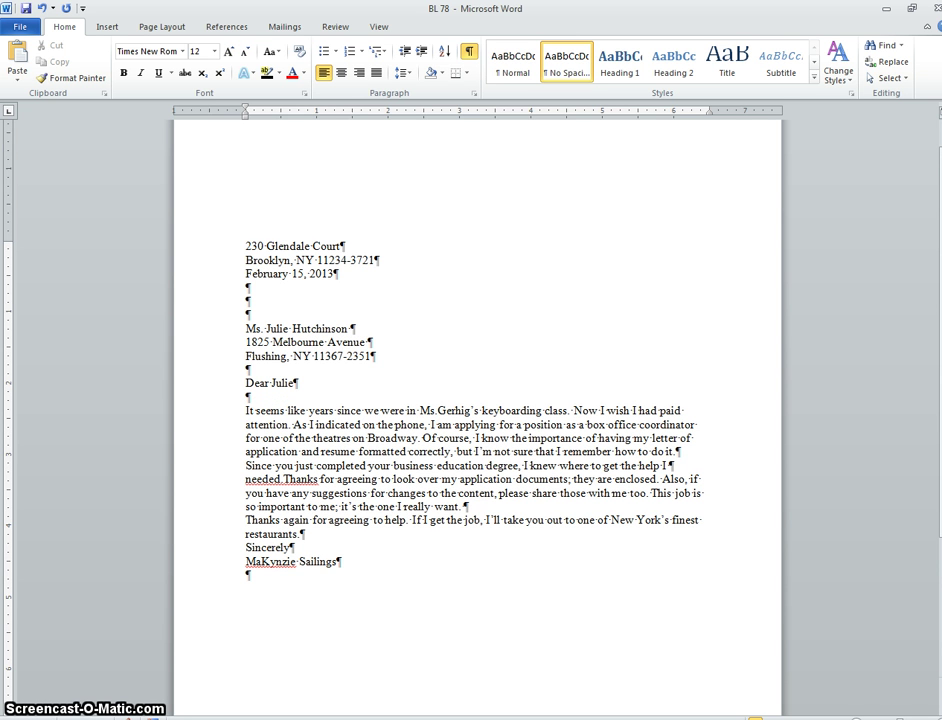
key(Return)
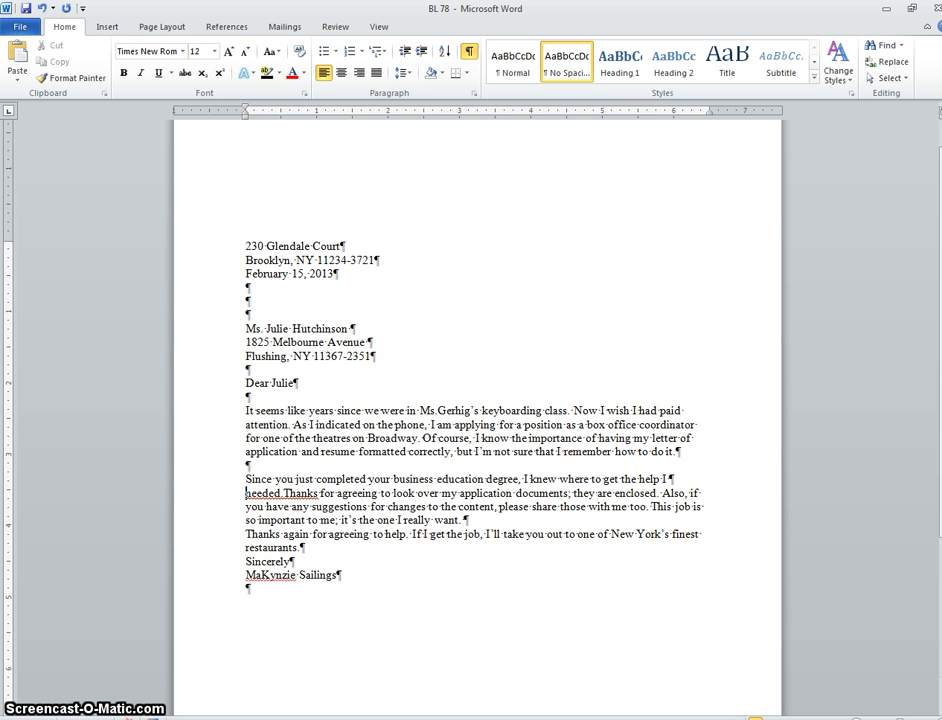
key(Return)
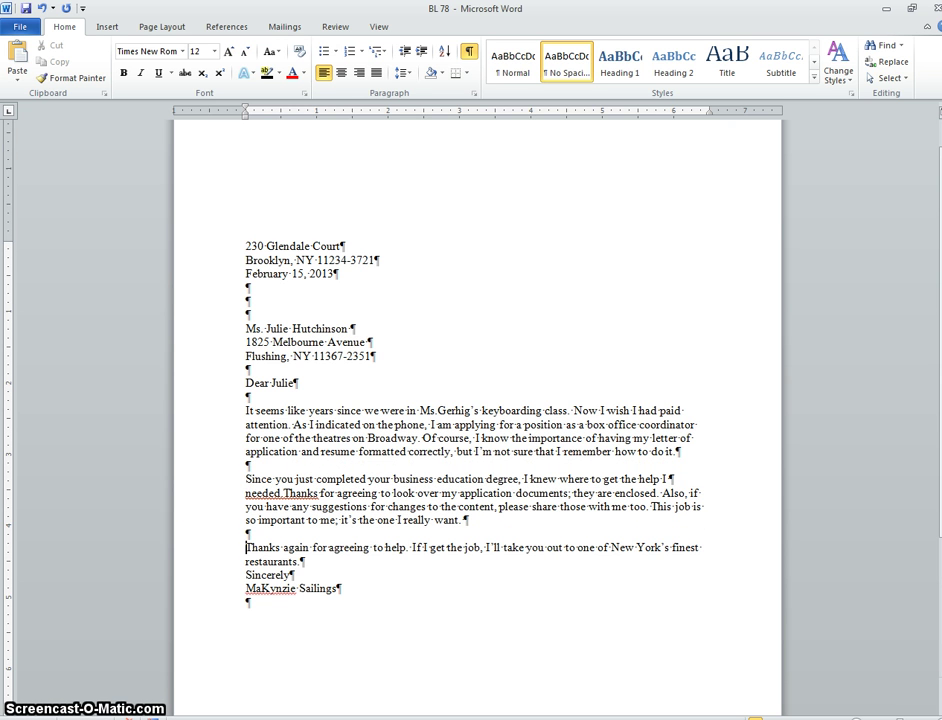
Insert one blank line above "Sincerely" and three blank lines between it and the writer's name
click(246, 575)
key(Return)
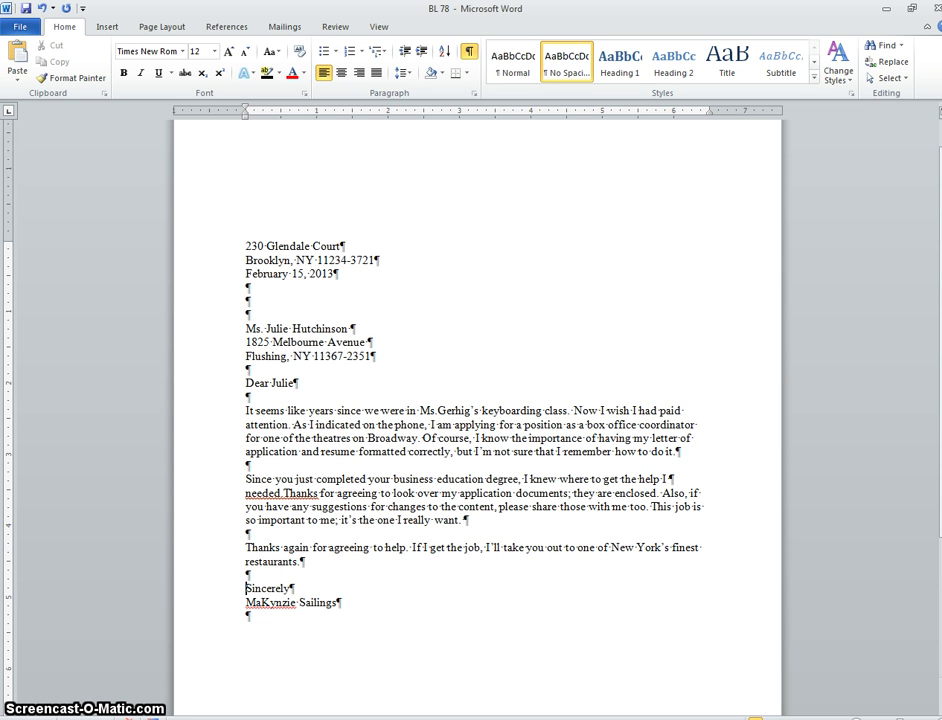
click(246, 602)
key(Return)
key(Return)
key(Return)
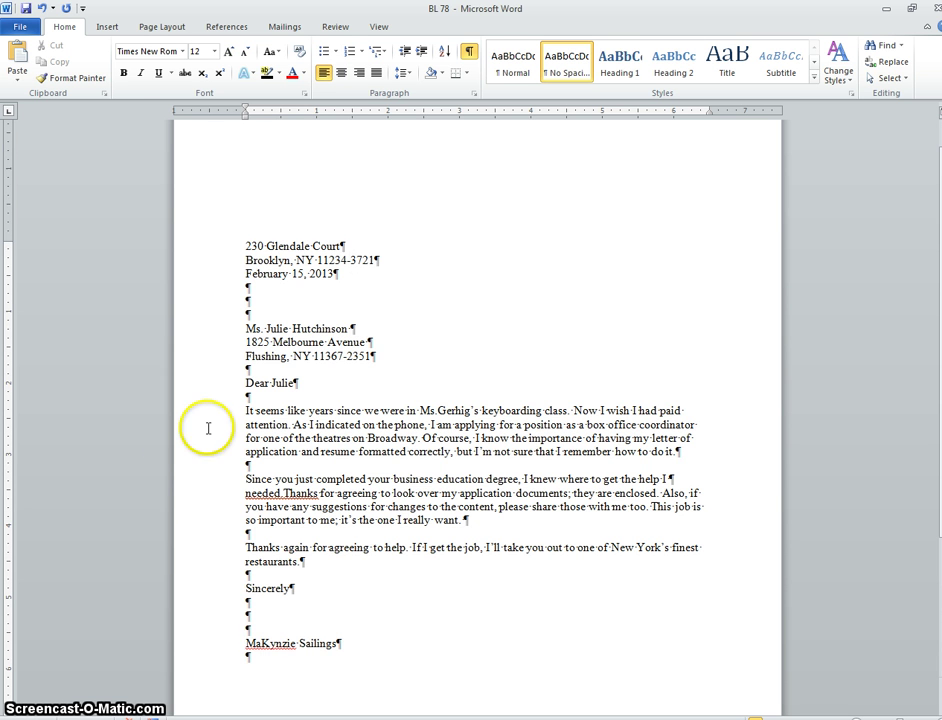
Add two extra blank lines above "Sincerely" and delete two of the blank lines below it
scroll(448, 507, down, 3)
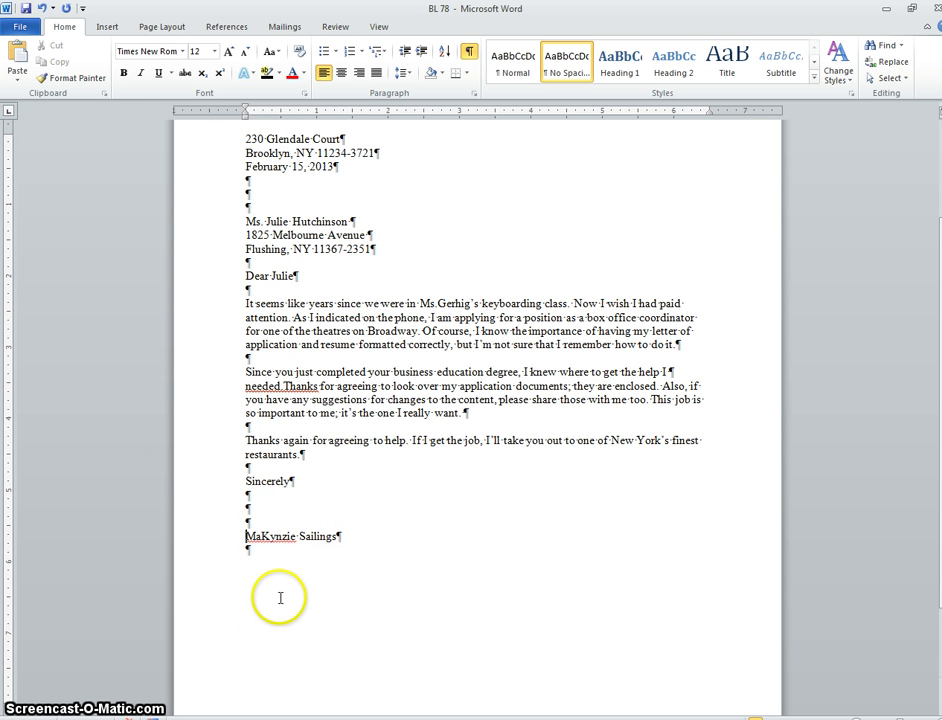
click(245, 480)
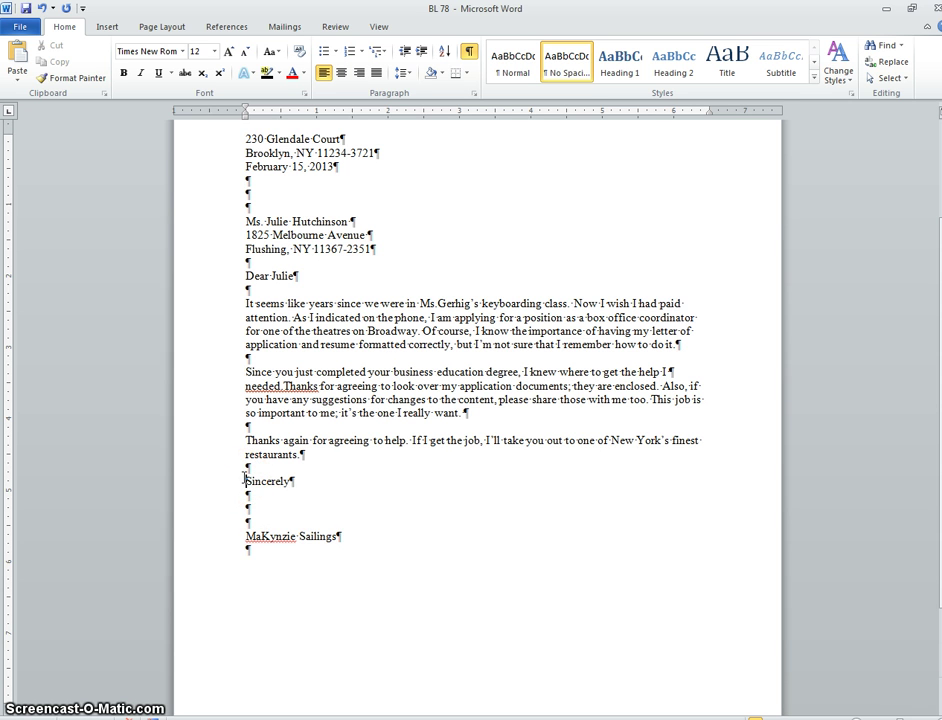
key(Return)
key(Return)
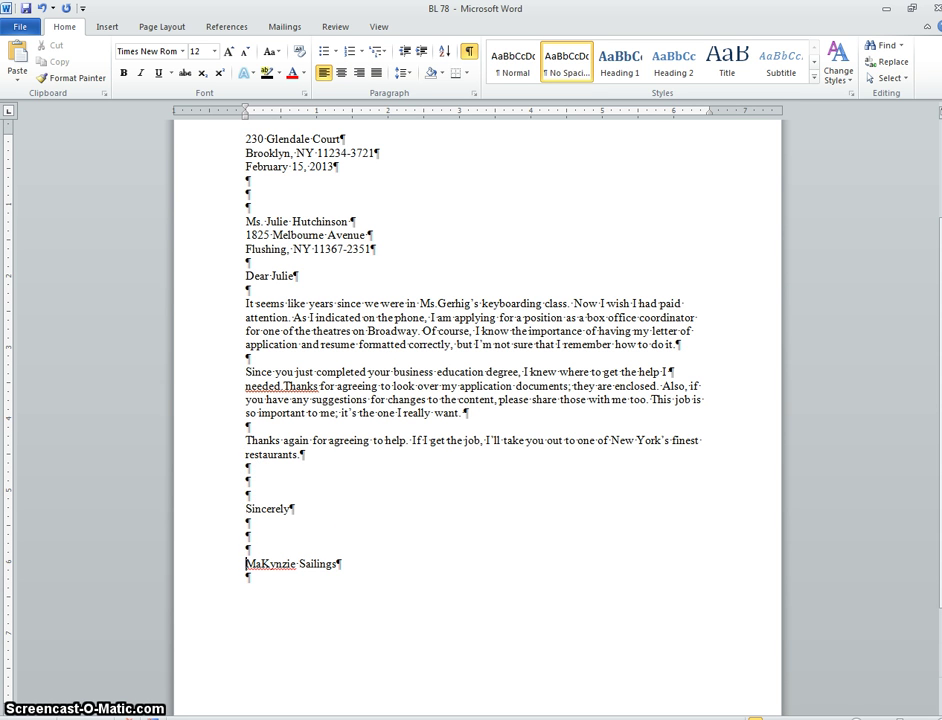
key(BackSpace)
key(BackSpace)
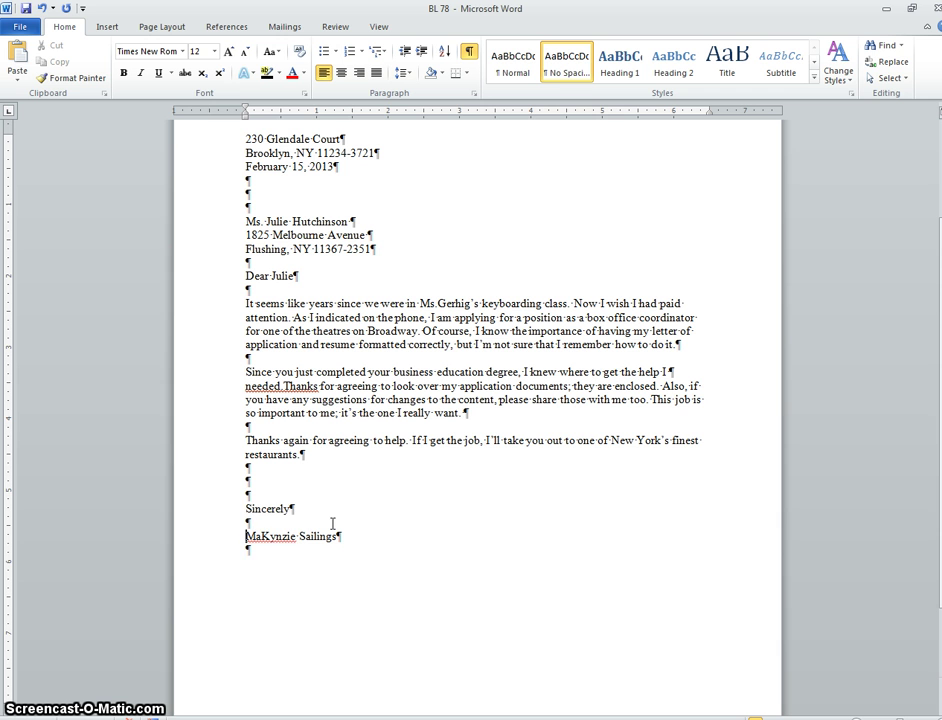
Put back the two blank lines below "Sincerely" and delete the two extra ones above it
click(264, 522)
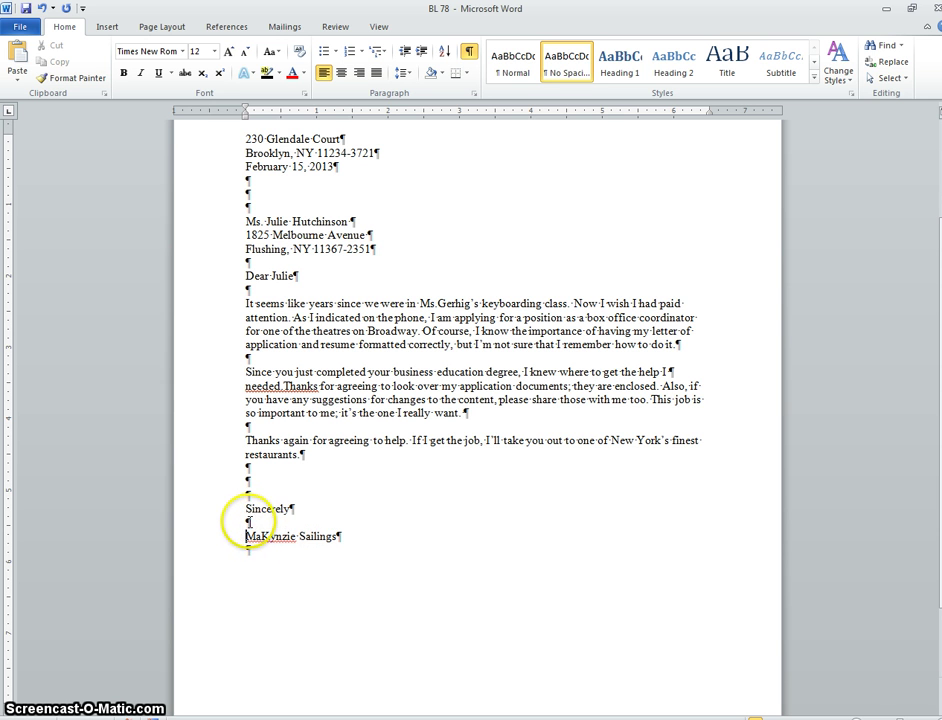
click(245, 536)
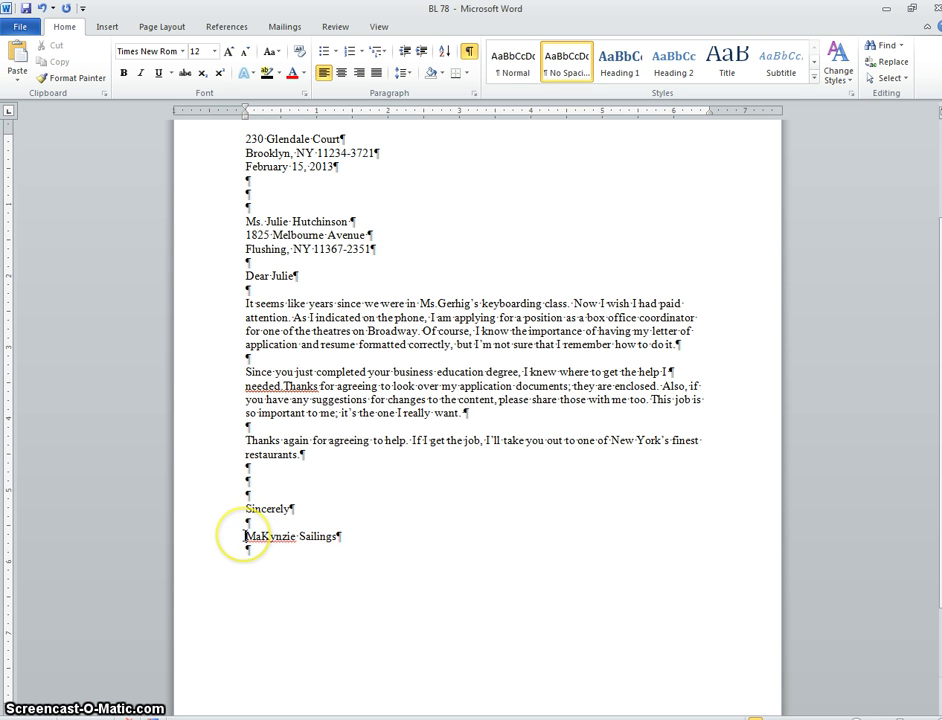
key(Return)
key(Return)
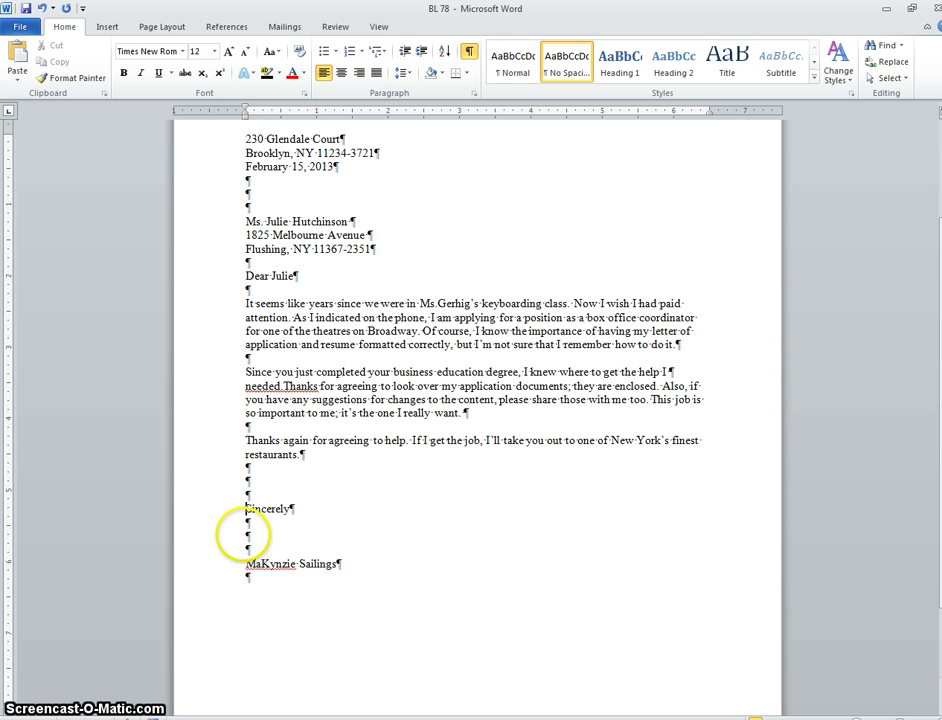
key(Up)
key(Up)
key(Up)
key(Up)
key(BackSpace)
key(BackSpace)
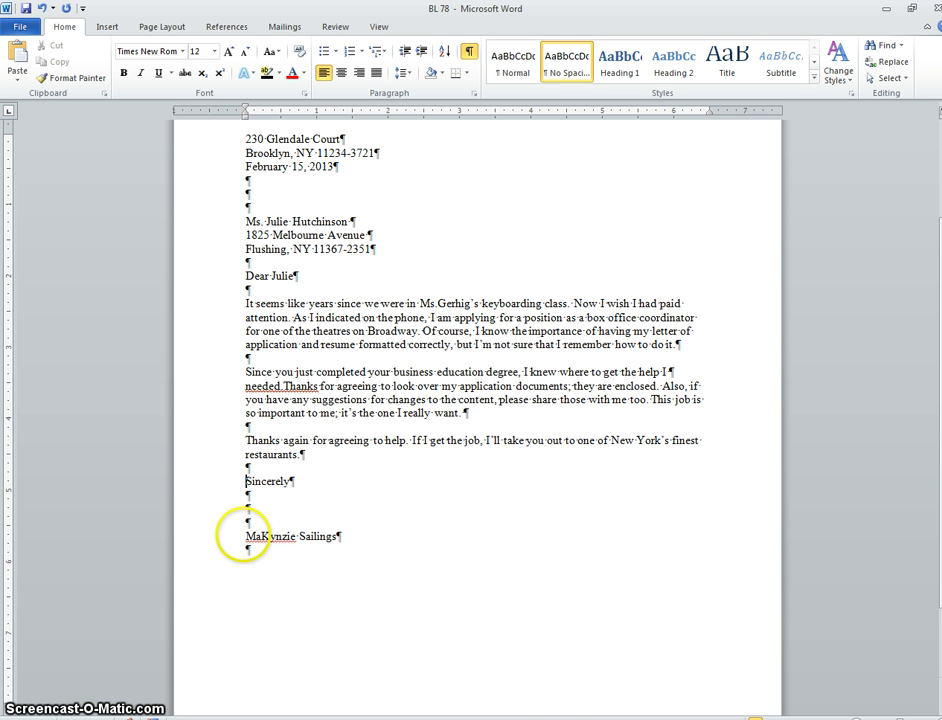
Hide the paragraph marks and place the cursor before "Thanks" in "needed.Thanks" in the second body paragraph
scroll(400, 400, up, 3)
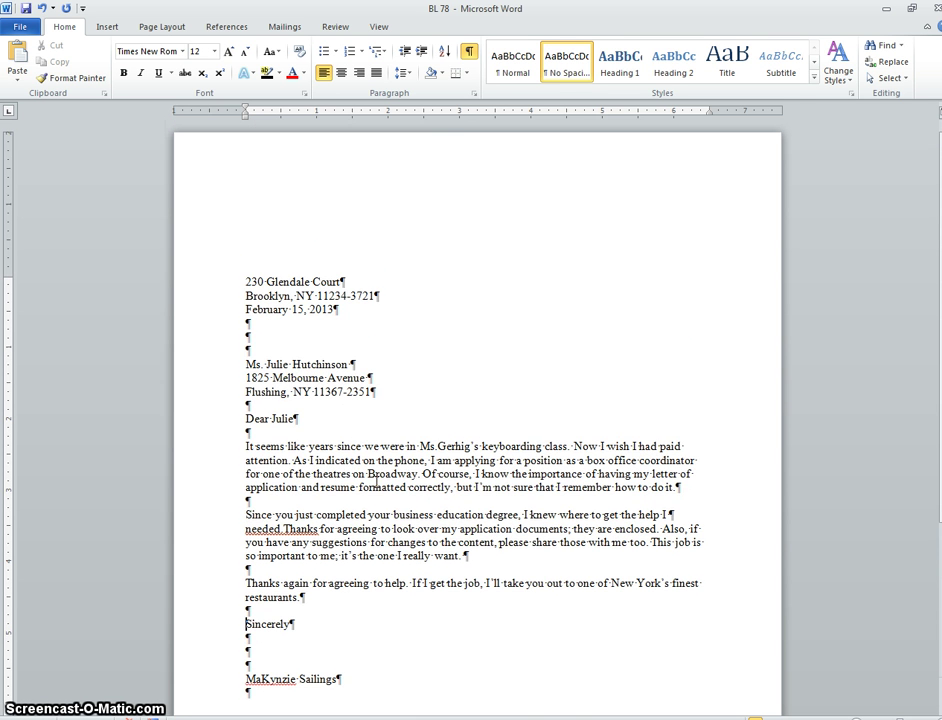
click(469, 51)
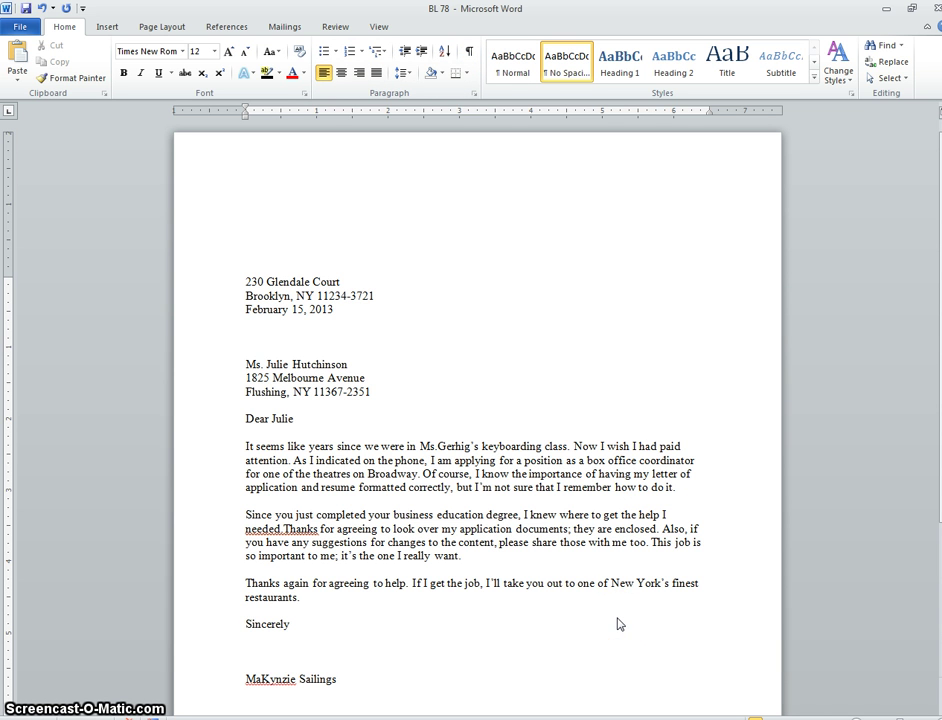
click(286, 528)
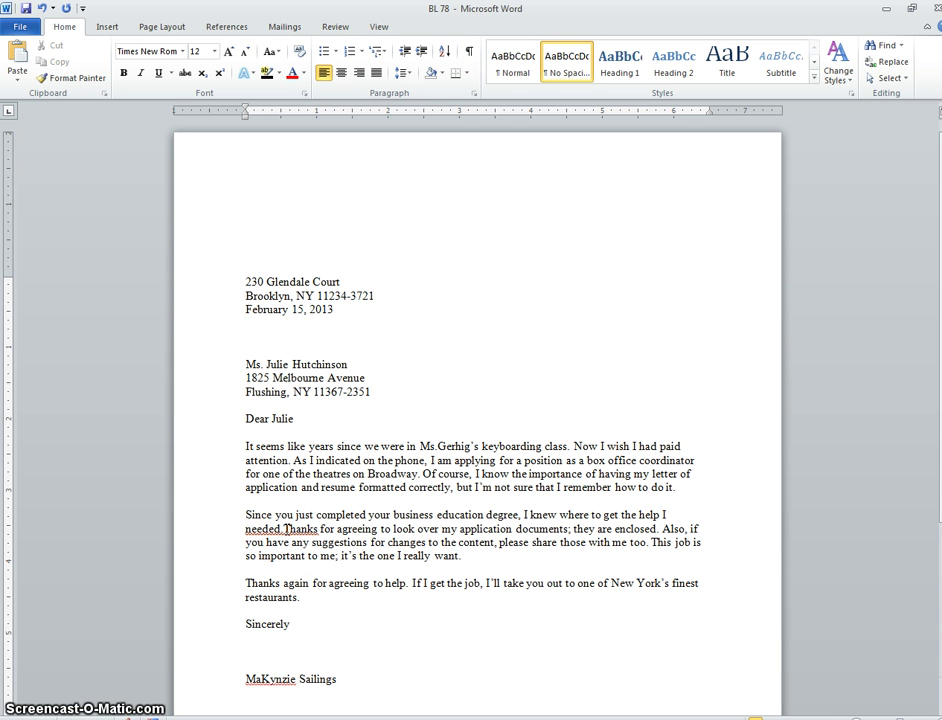
Insert a space between "needed." and "Thanks" in the second body paragraph and show the paragraph marks
text(.)
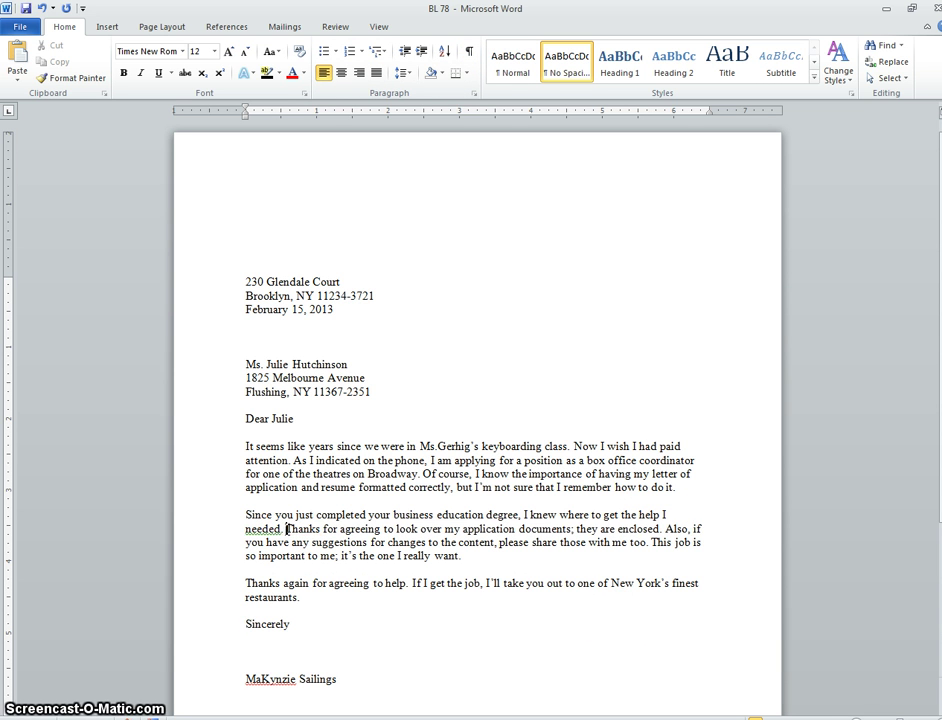
click(469, 54)
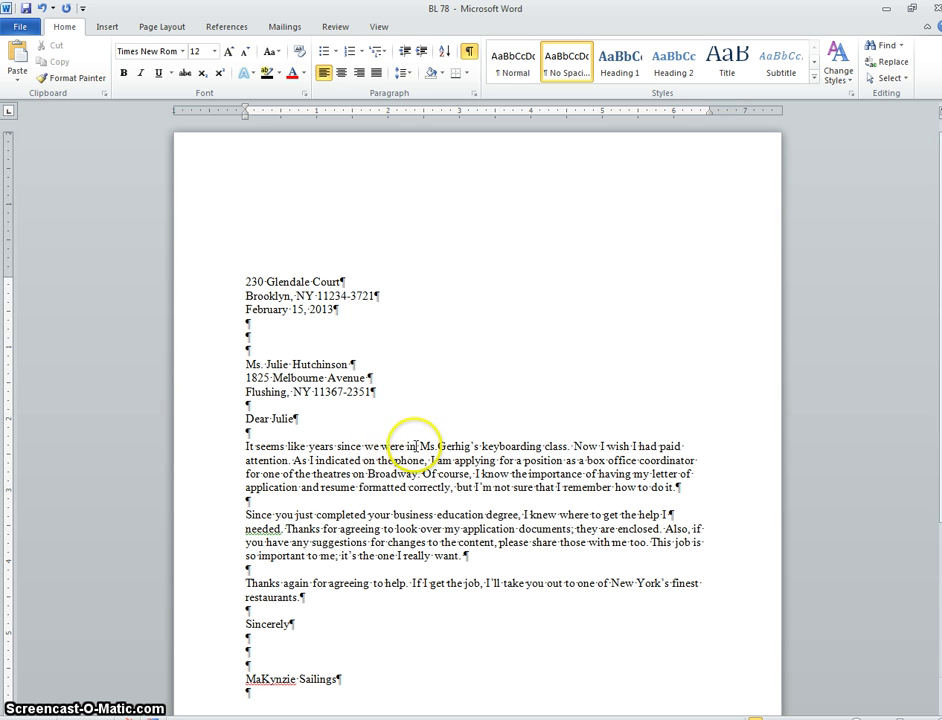
Add a second space between the sentences of the first body paragraph, before "Now", "As I indicated" and "Of course"
click(572, 449)
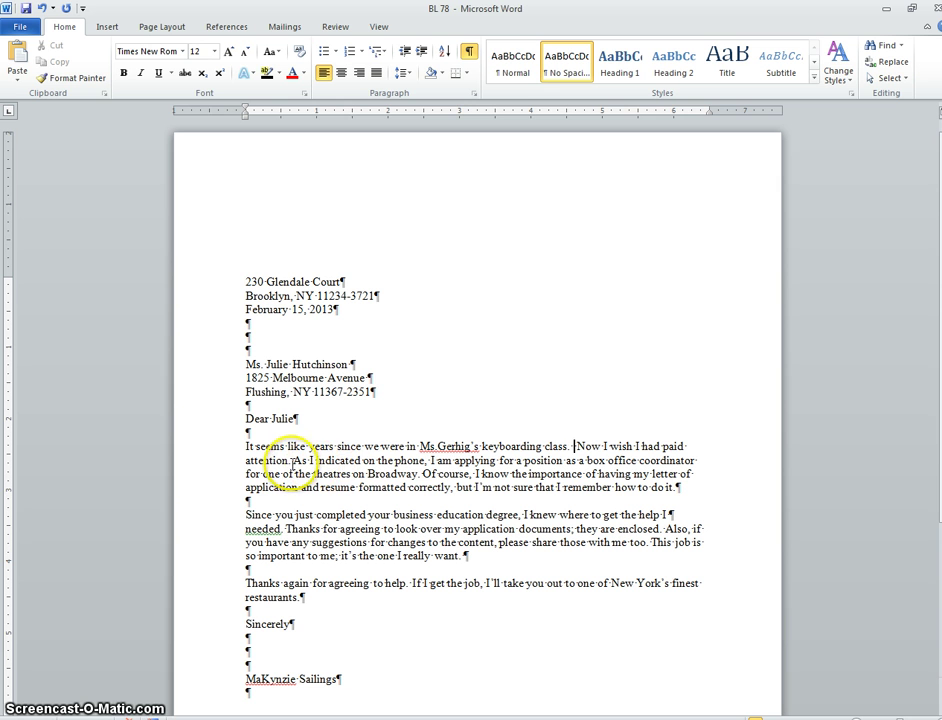
click(292, 460)
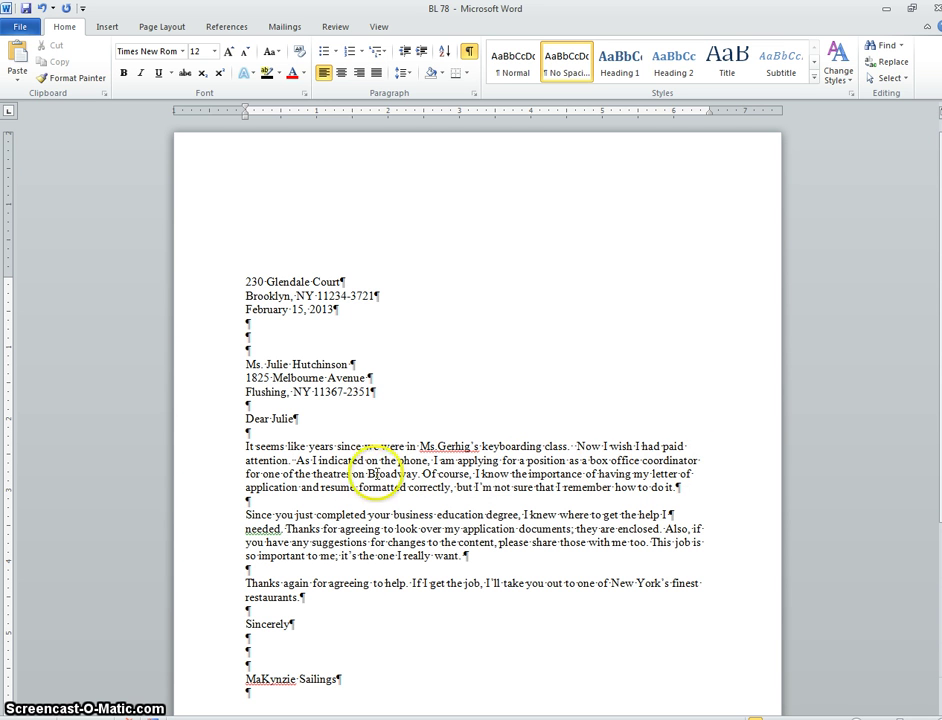
click(424, 474)
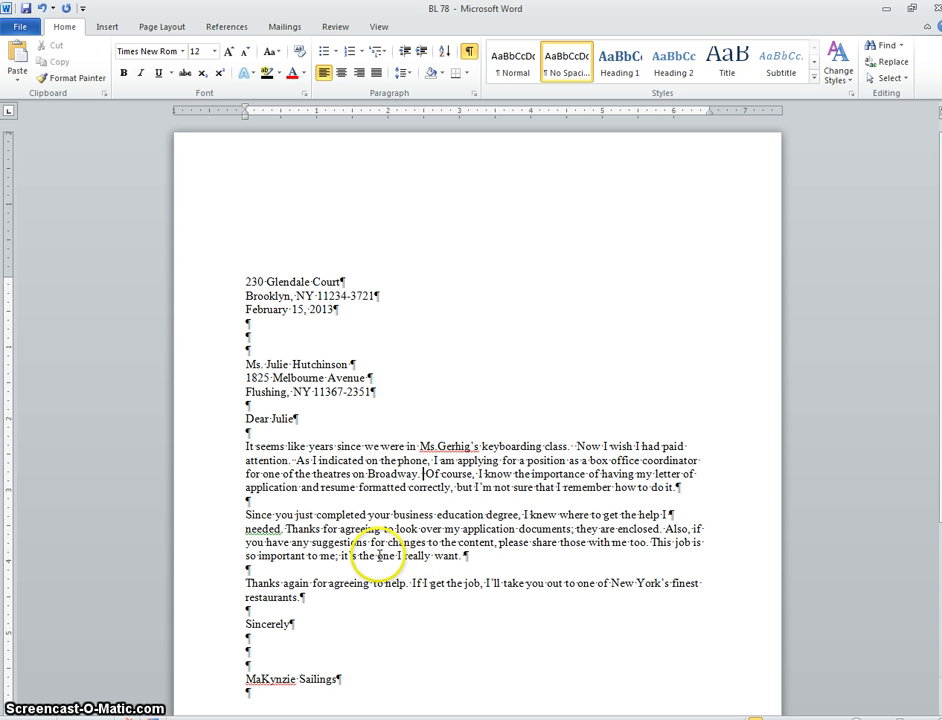
scroll(375, 590, down, 1)
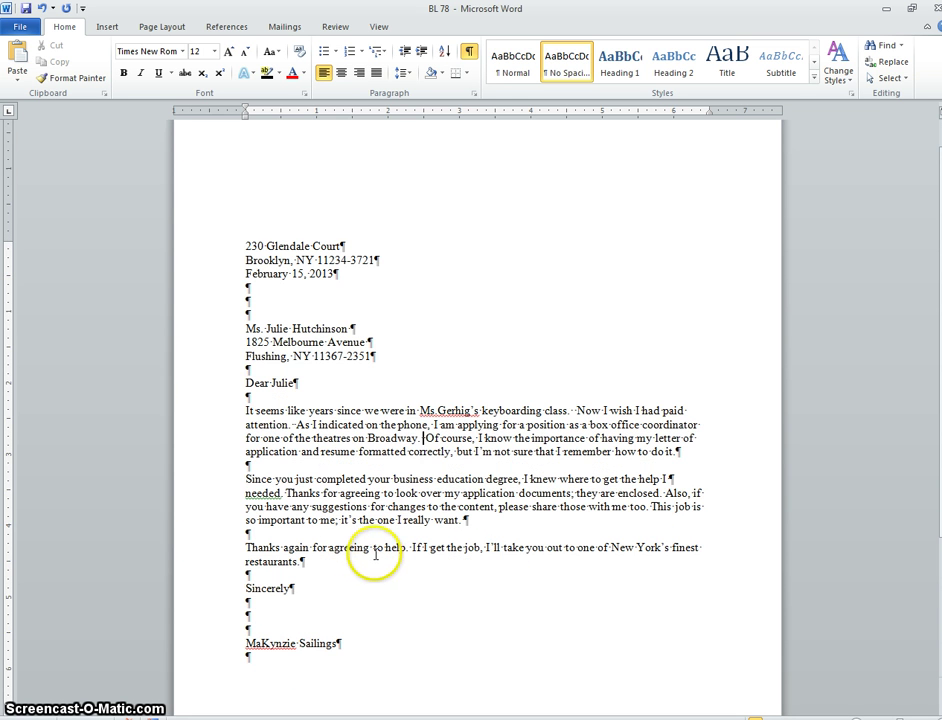
click(247, 383)
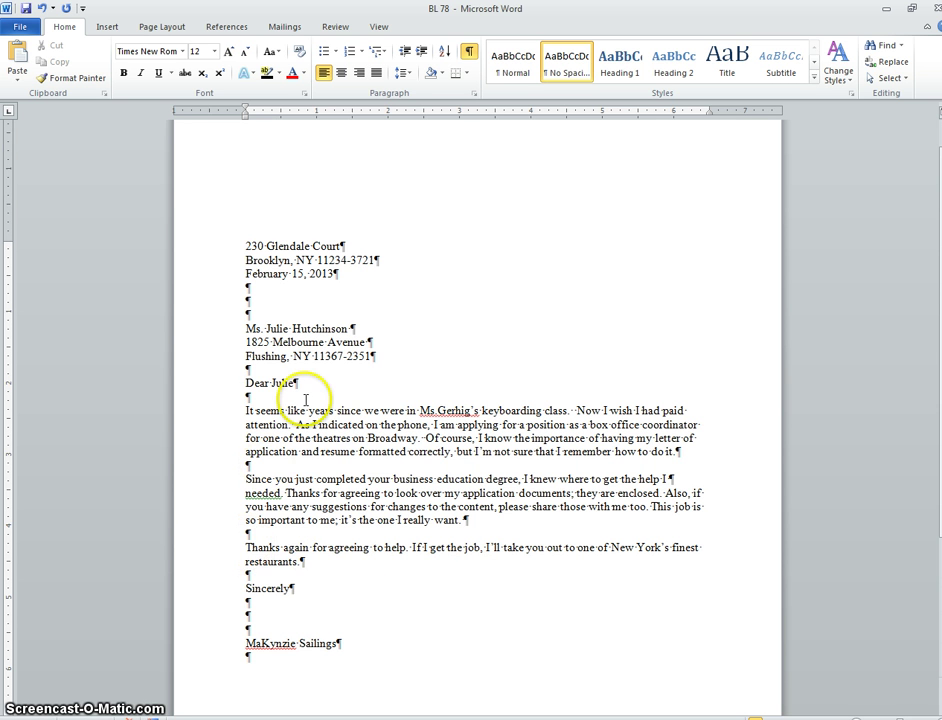
scroll(394, 475, down, 3)
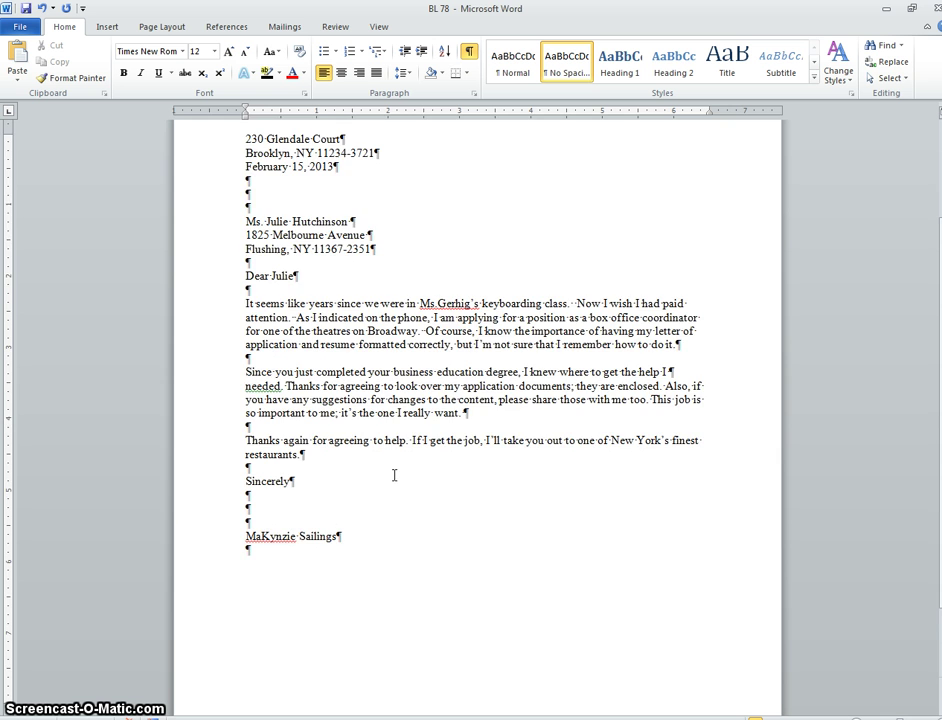
scroll(394, 475, up, 4)
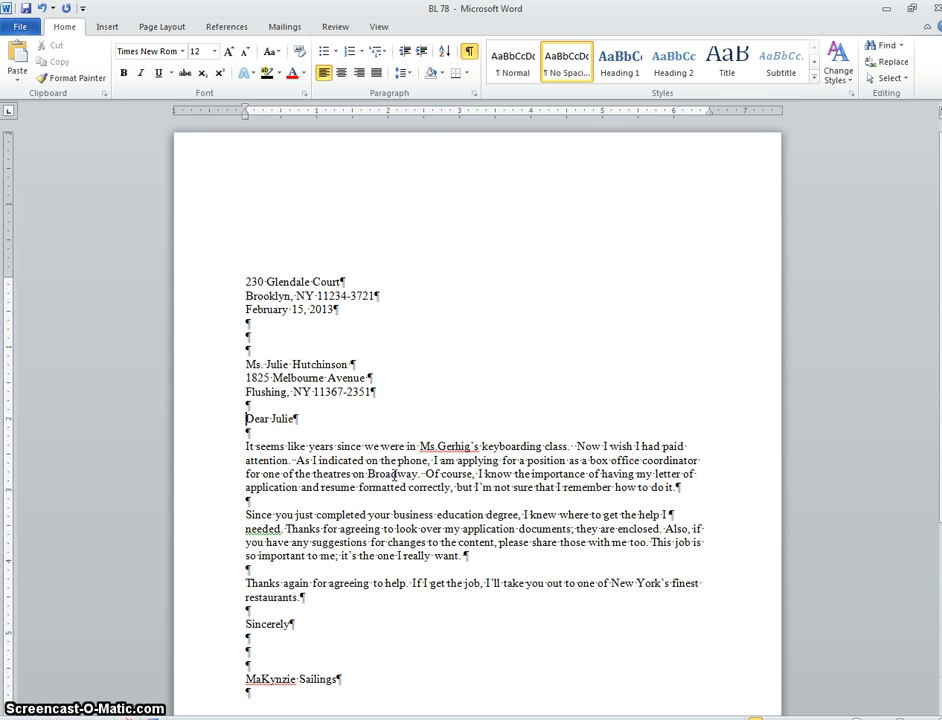